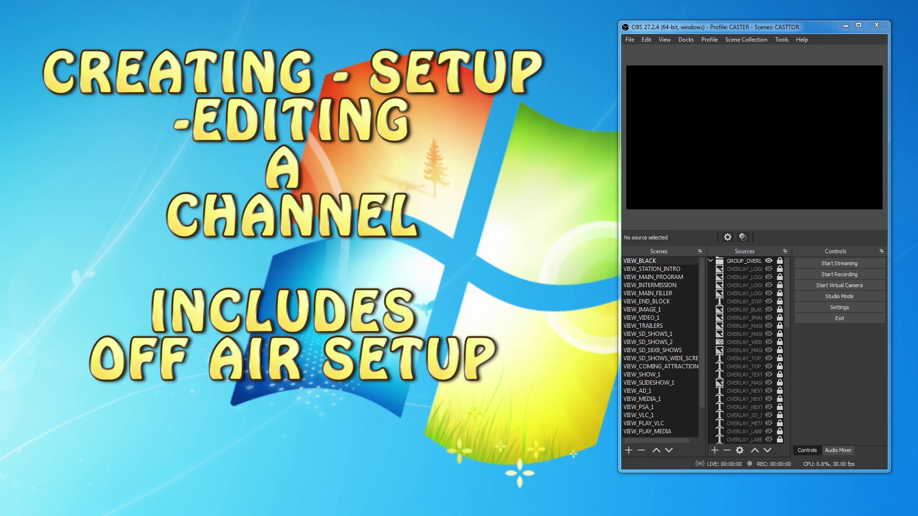
# Step: View the Saco River Community Media livestream page in the browser and put its window away
pyautogui.moveTo(311, 513); pyautogui.dragTo(569, 43)
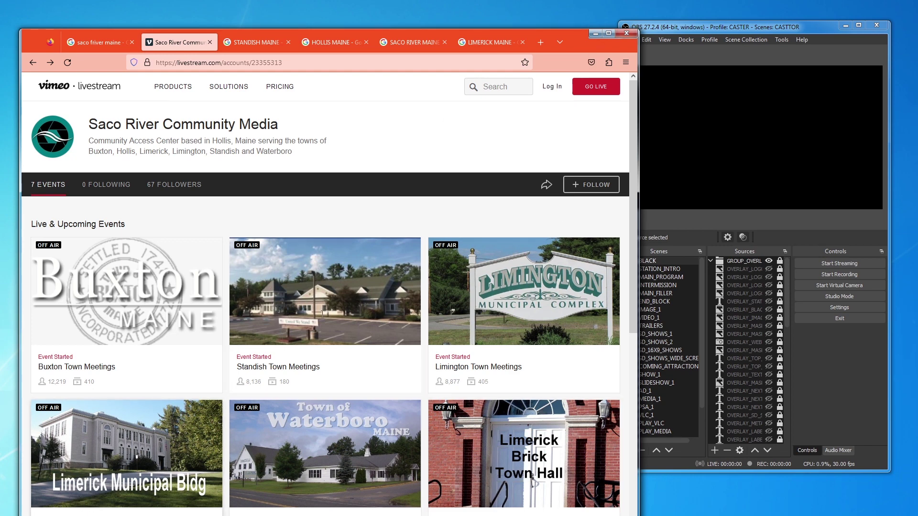
pyautogui.click(595, 33)
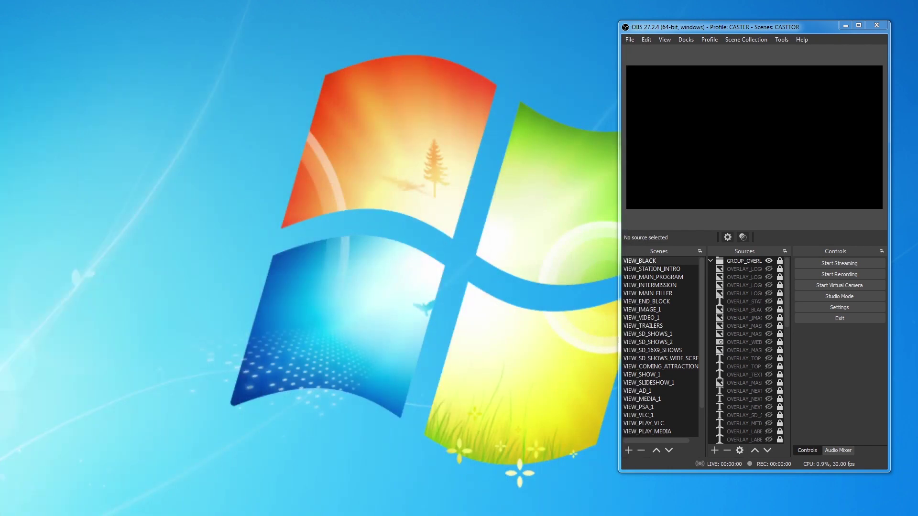
# Step: Switch to Windows Explorer and copy the STANDARD STATION folder from TEMPLATES inside the COMMON folder of Broadcast_Automation
pyautogui.moveTo(172, 186); pyautogui.dragTo(342, 42)
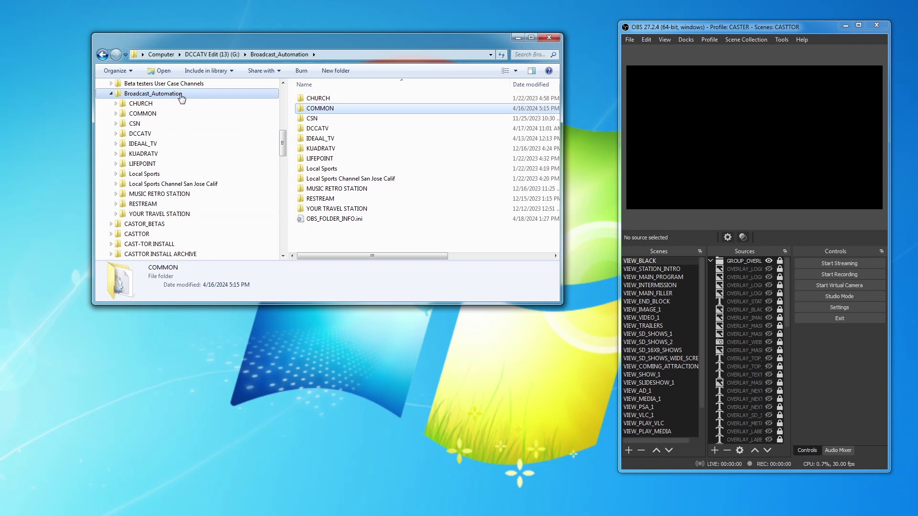
pyautogui.click(140, 114)
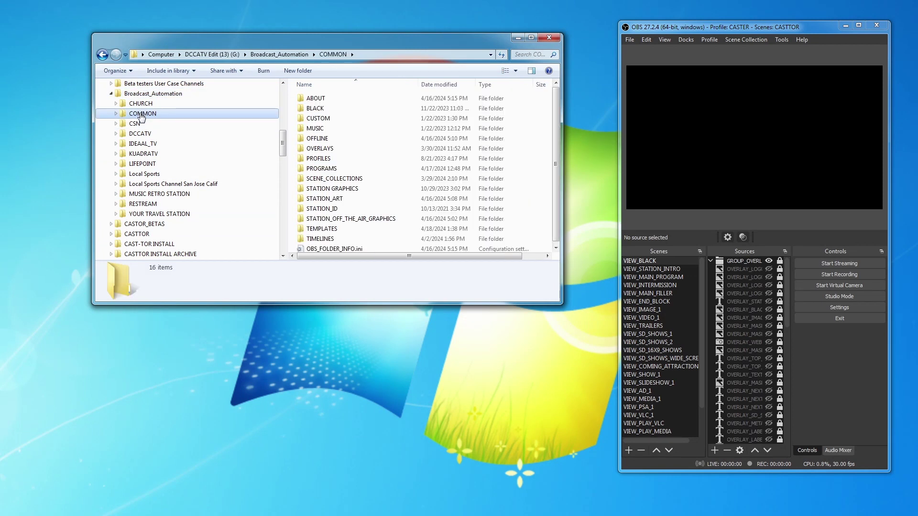
pyautogui.click(324, 230)
pyautogui.doubleClick(323, 231)
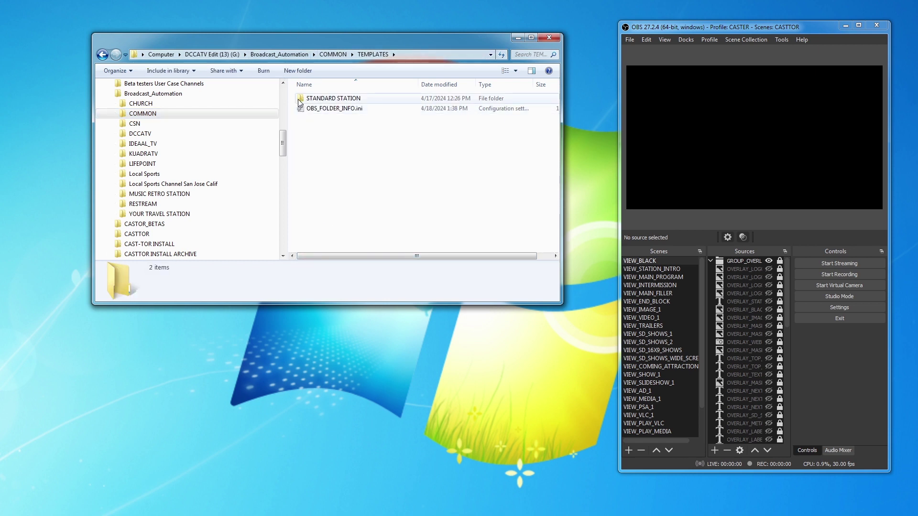
pyautogui.moveTo(300, 97)
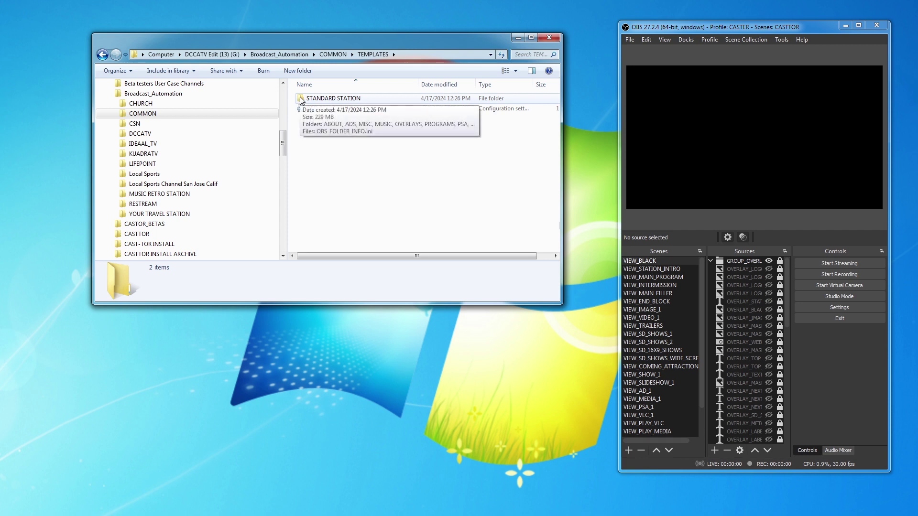
pyautogui.click(301, 98)
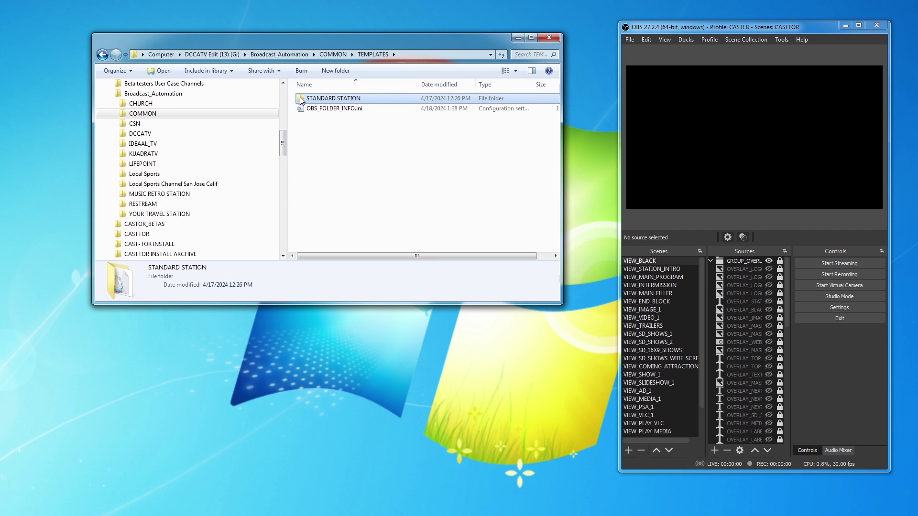
# Step: Paste the STANDARD STATION folder into Broadcast_Automation, skipping all conflicting OBS_FOLDER_INFO.ini files
pyautogui.click(152, 95)
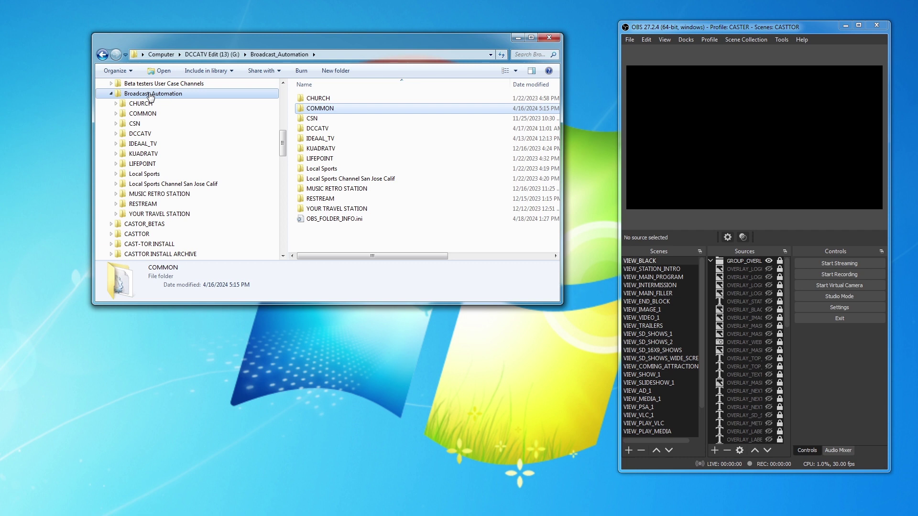
pyautogui.hotkey('ctrl', 'v')
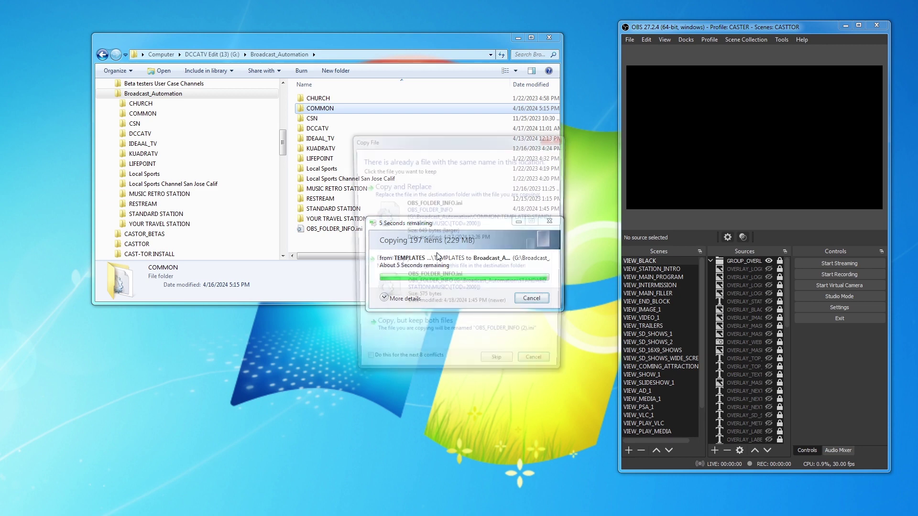
pyautogui.click(374, 368)
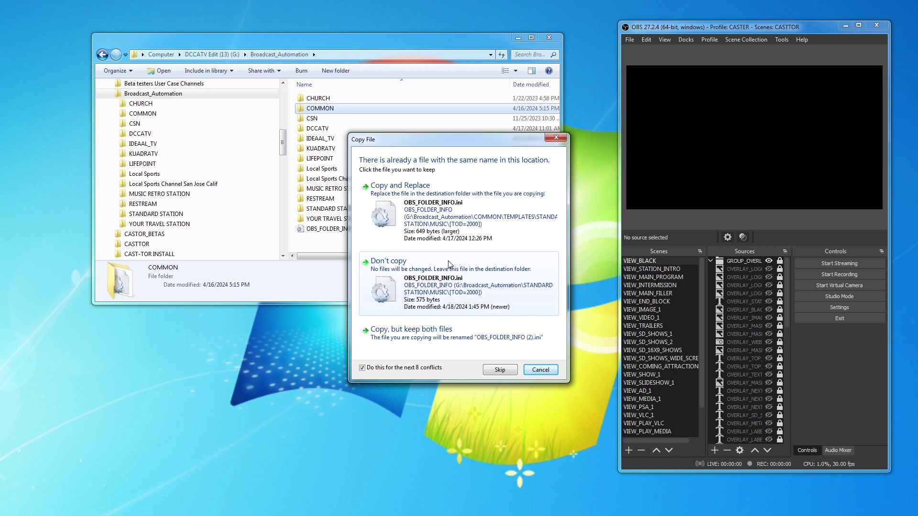
pyautogui.click(499, 369)
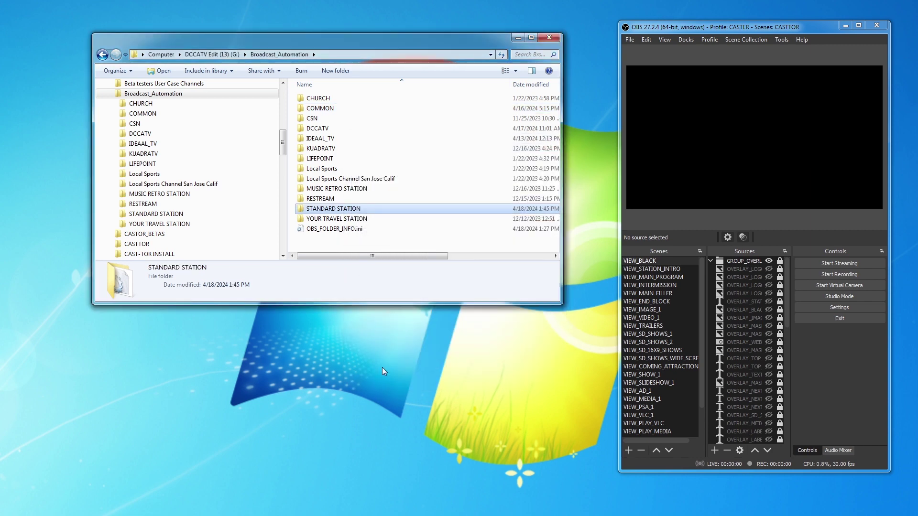
# Step: Rename the pasted STANDARD STATION folder as TOWN OF LIMERICK
pyautogui.click(316, 211)
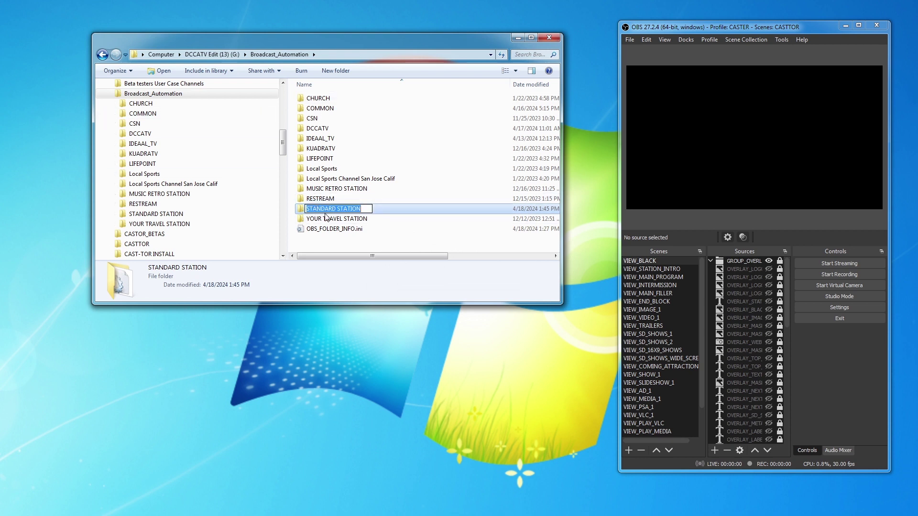
pyautogui.write('T')
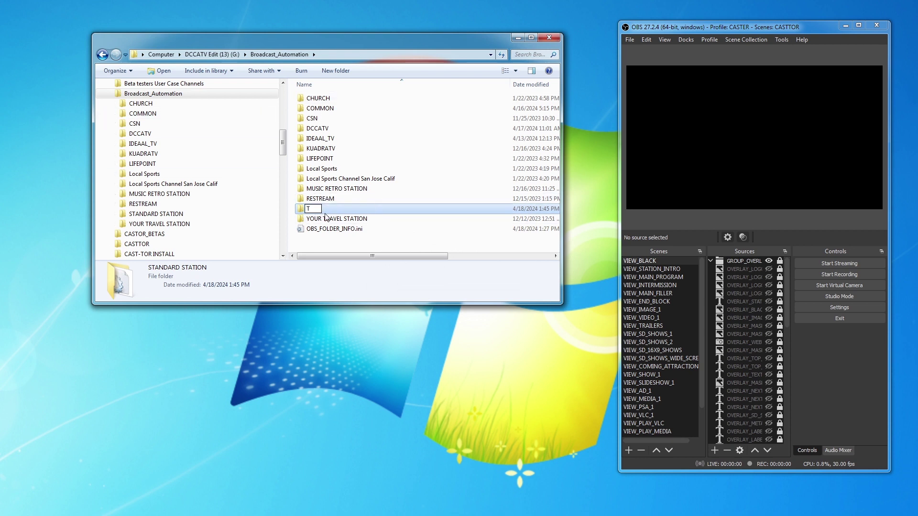
pyautogui.write('OWN OF LIMERICK')
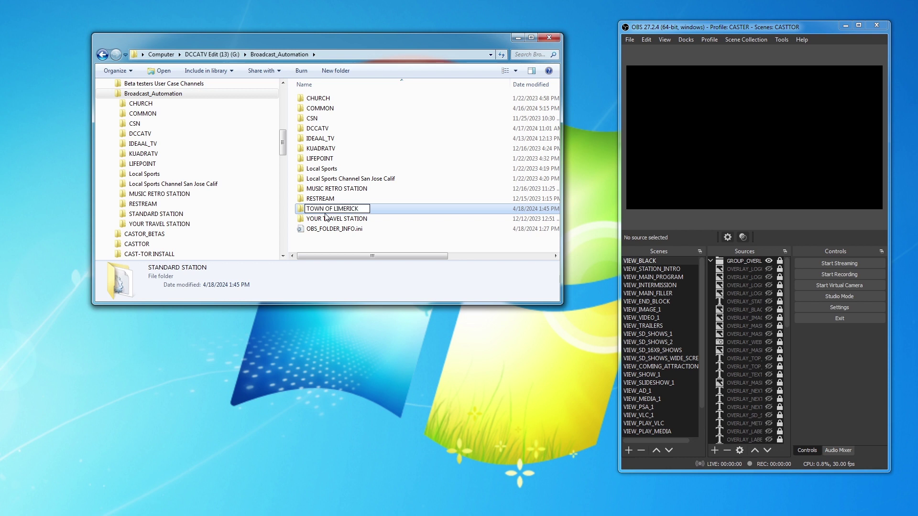
pyautogui.press('Return')
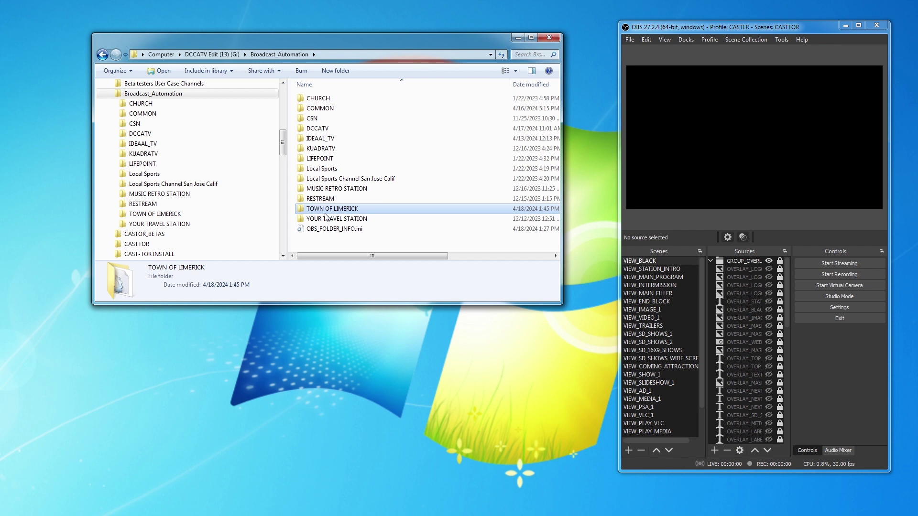
# Step: Open STATION_ID.txt from the STATION_ID folder inside TOWN OF LIMERICK, widening the Explorer window to show more files
pyautogui.doubleClick(301, 211)
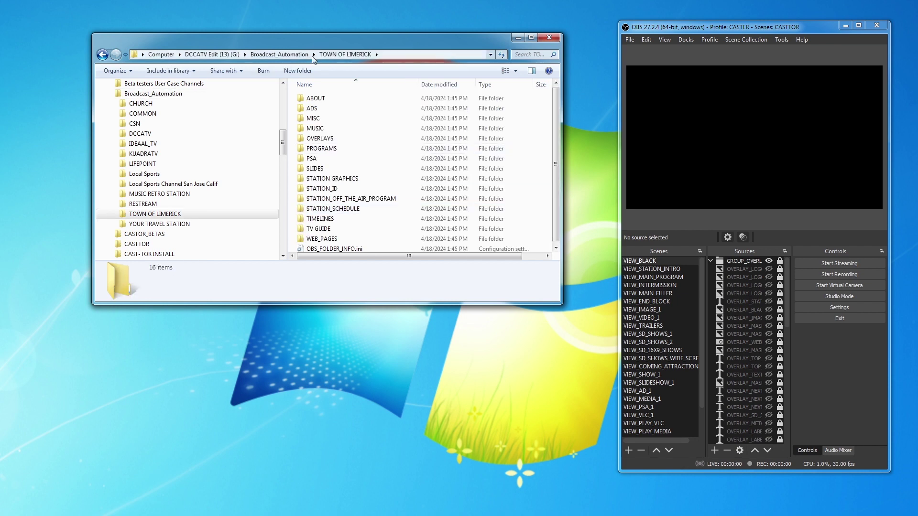
pyautogui.doubleClick(302, 190)
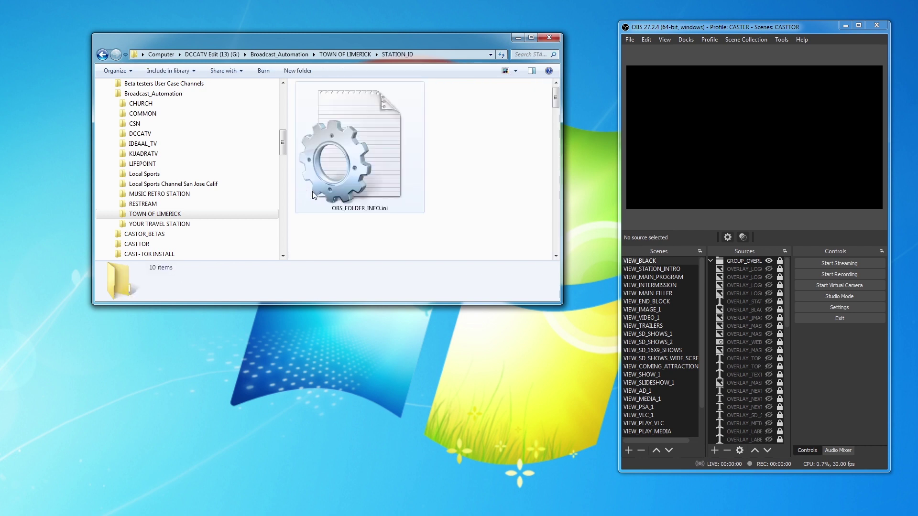
pyautogui.moveTo(556, 98); pyautogui.dragTo(716, 185)
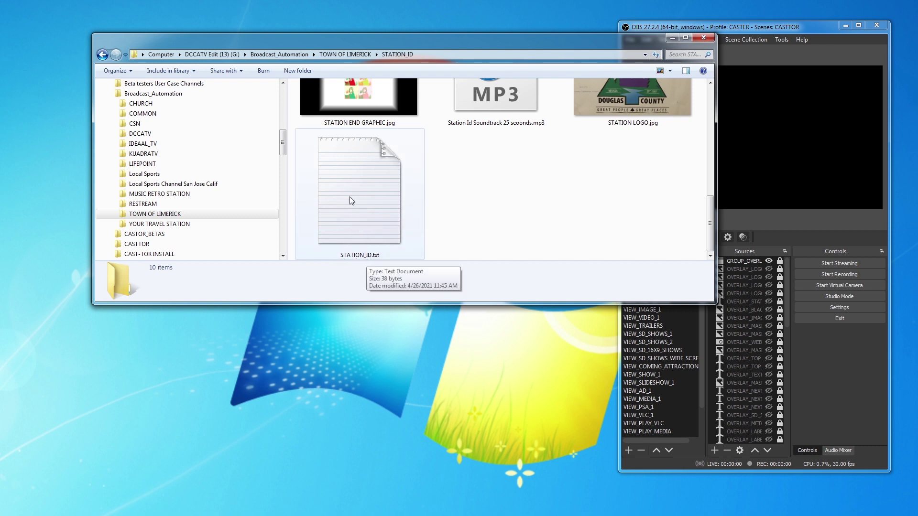
pyautogui.click(352, 171)
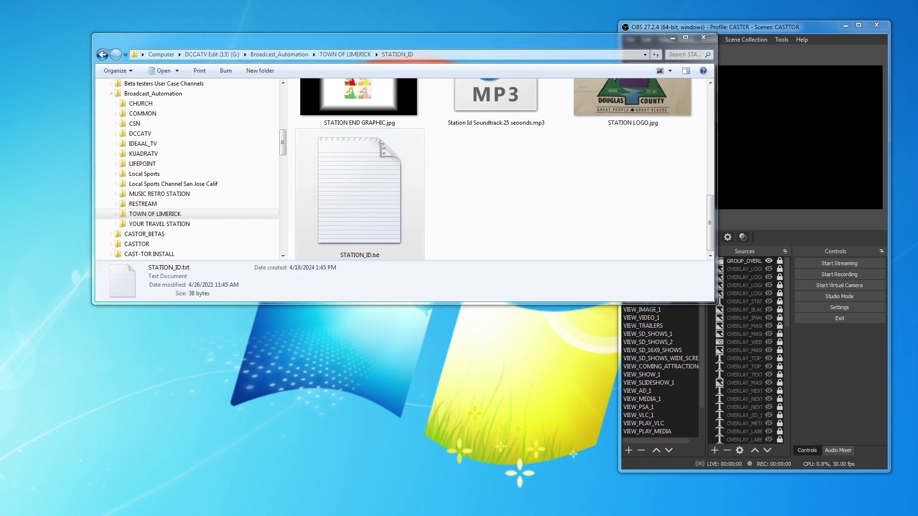
pyautogui.press('Return')
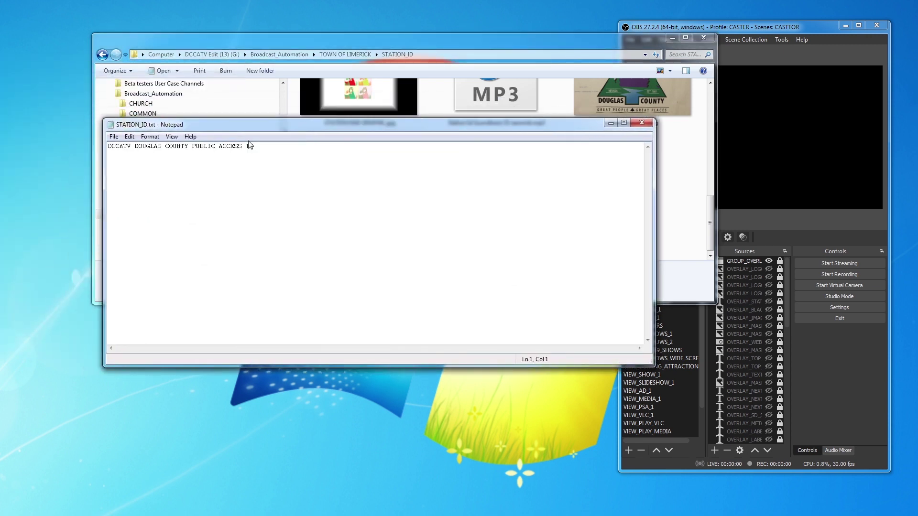
# Step: Replace the station name in STATION_ID.txt with TOWN OF LIMERICK, save the file and close it
pyautogui.moveTo(262, 144); pyautogui.dragTo(106, 145)
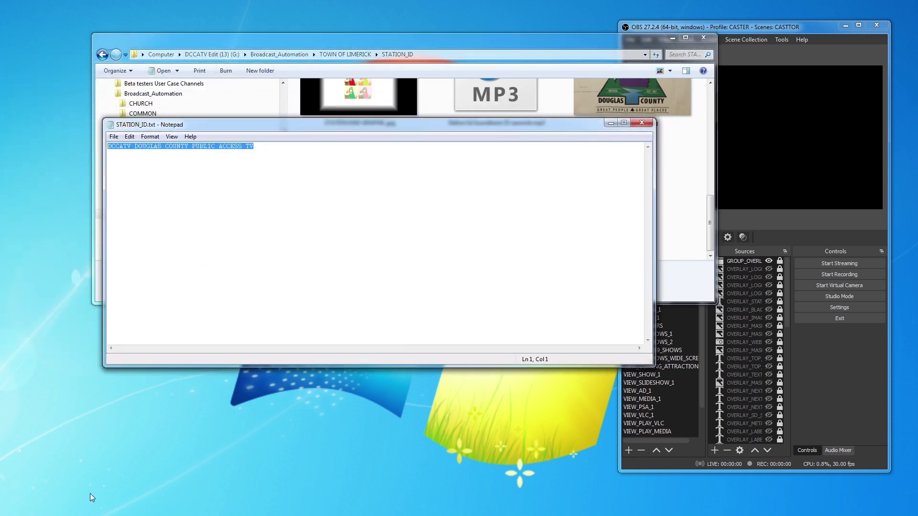
pyautogui.write('TO')
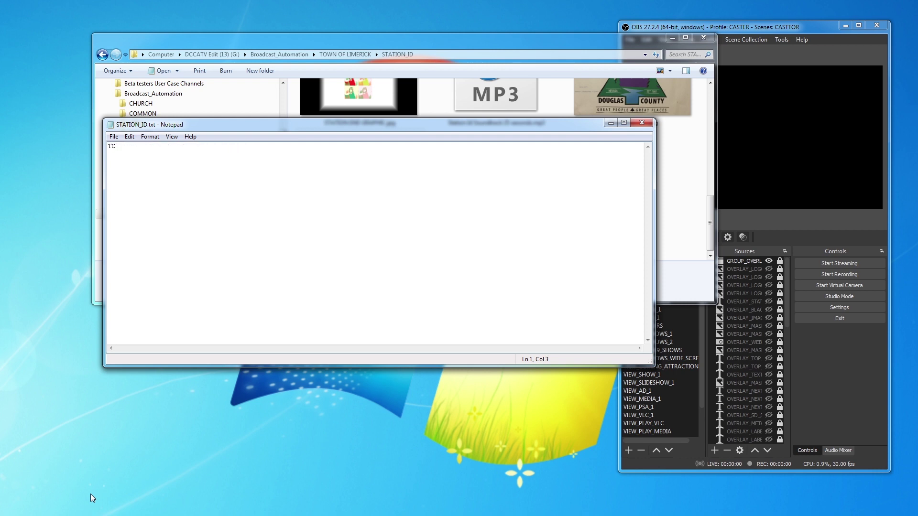
pyautogui.write('WN OF LIMERICK')
pyautogui.click(116, 140)
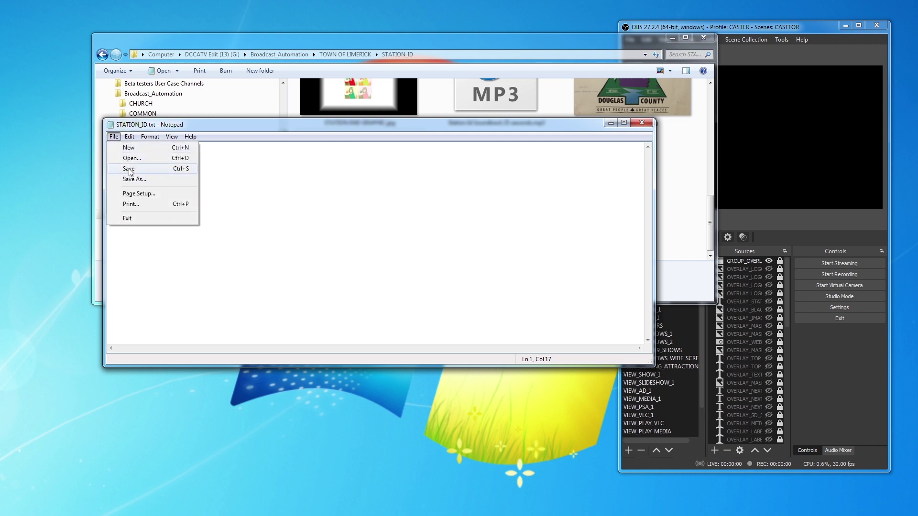
pyautogui.click(141, 165)
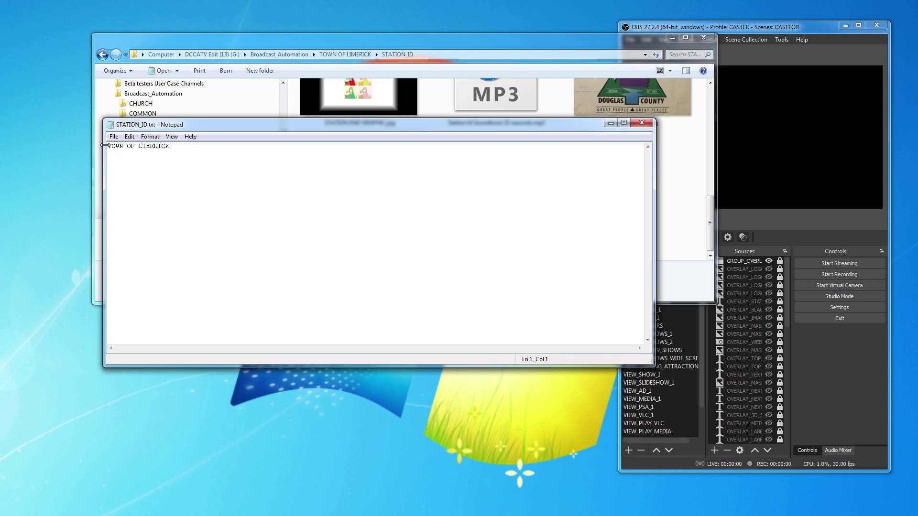
pyautogui.click(643, 124)
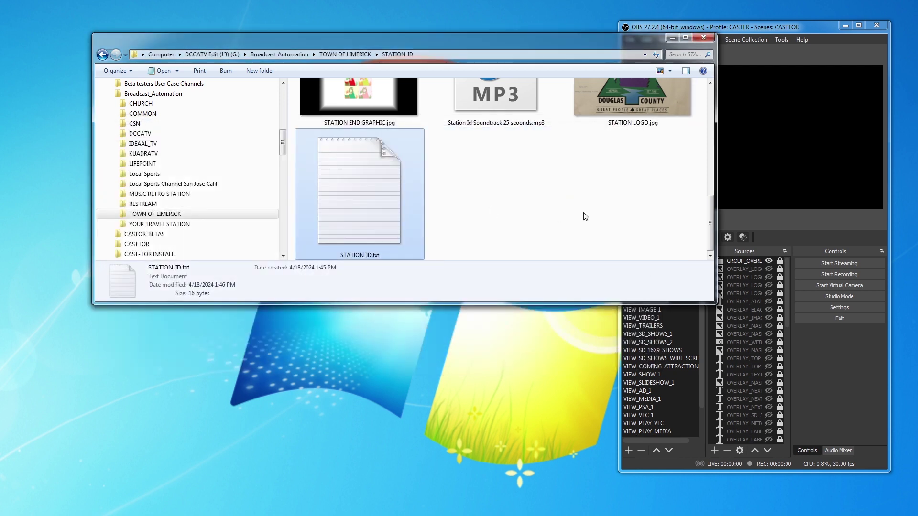
# Step: Switch to the browser and bring up the LIMERICK MAINE image search results
pyautogui.scroll(3, 584, 212)
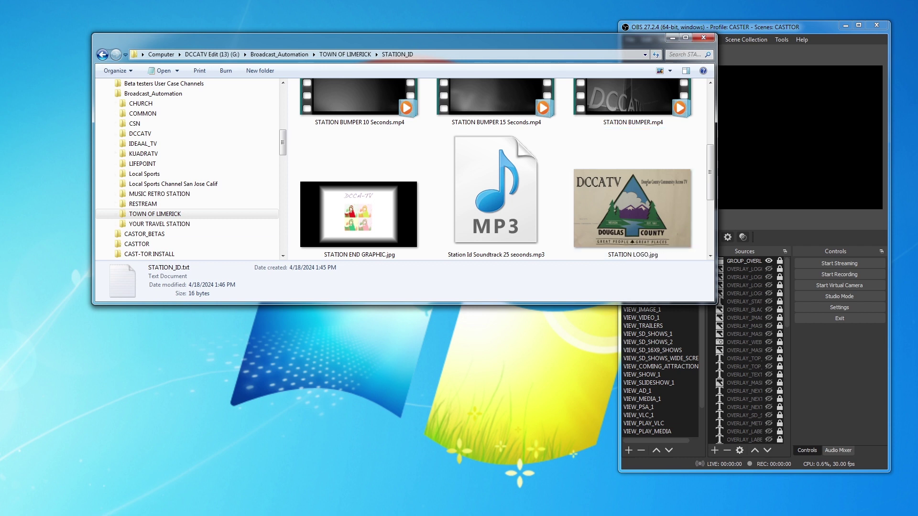
pyautogui.hotkey('alt', 'Tab')
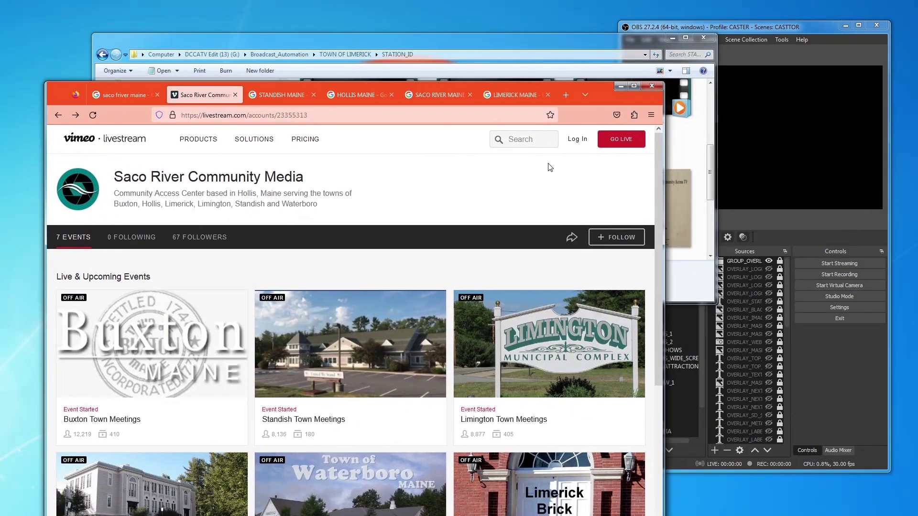
pyautogui.moveTo(627, 99); pyautogui.dragTo(626, 119)
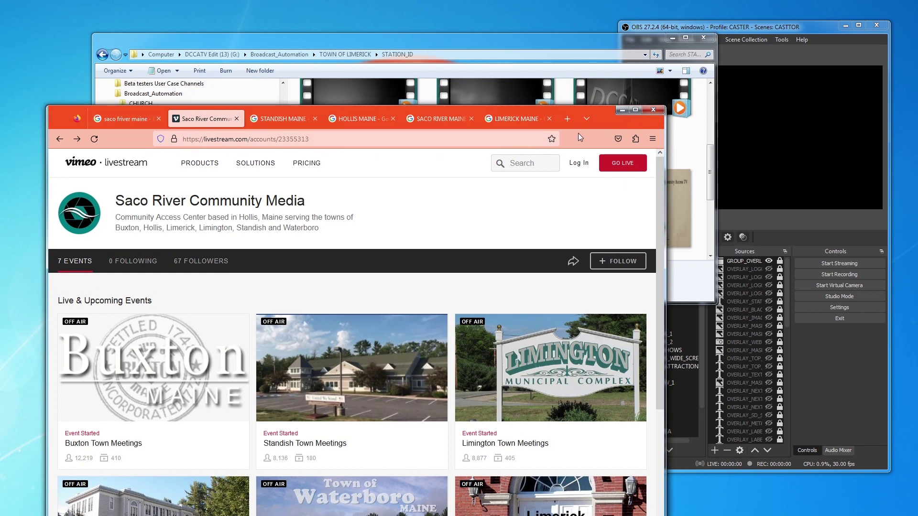
pyautogui.click(523, 120)
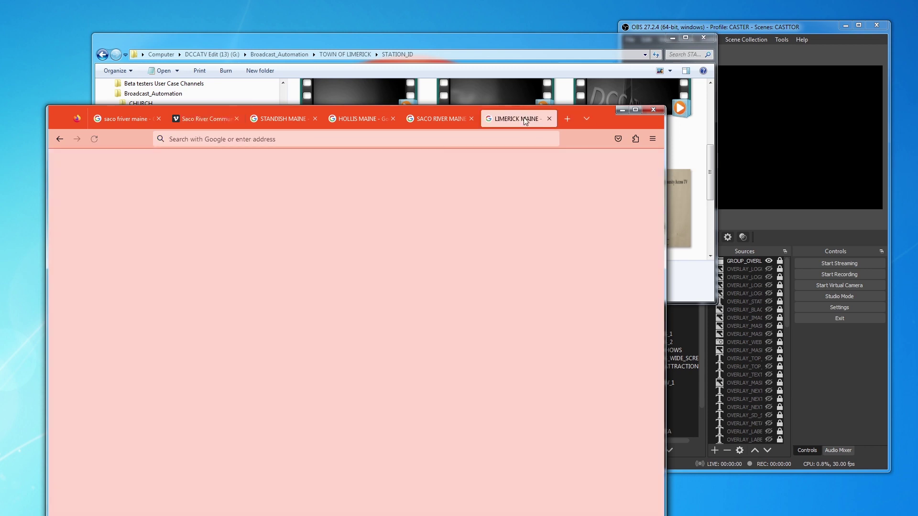
# Step: Find the TownMapsUSA.com map of Limerick, Maine among the image results and copy the image
pyautogui.scroll(-5, 533, 246)
pyautogui.click(533, 245)
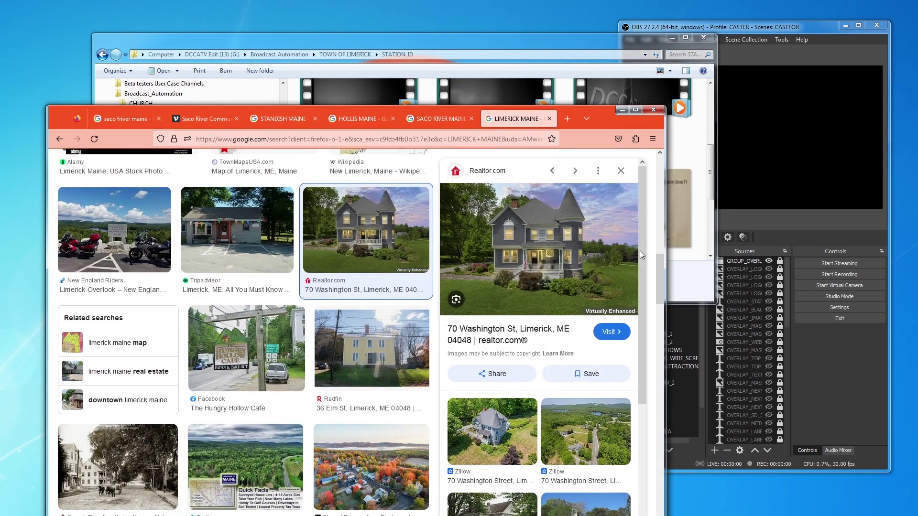
pyautogui.moveTo(642, 257); pyautogui.dragTo(641, 208)
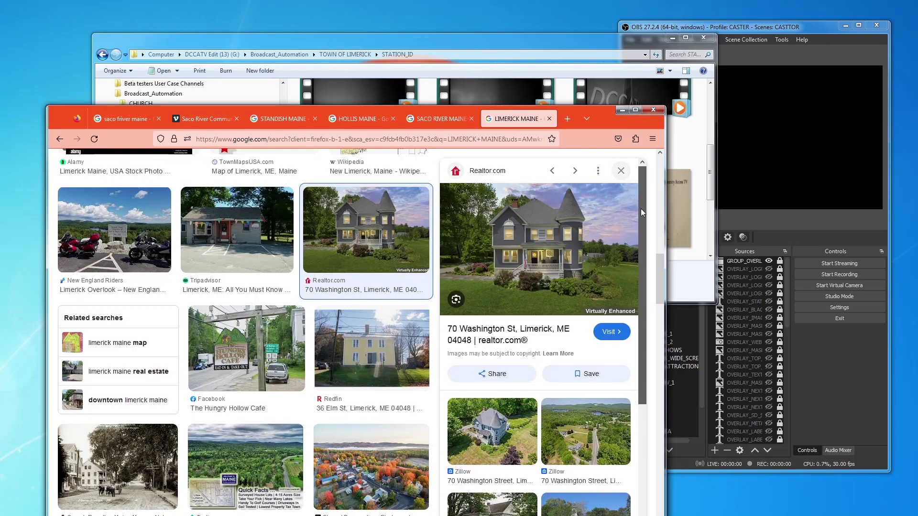
pyautogui.moveTo(662, 275); pyautogui.dragTo(660, 245)
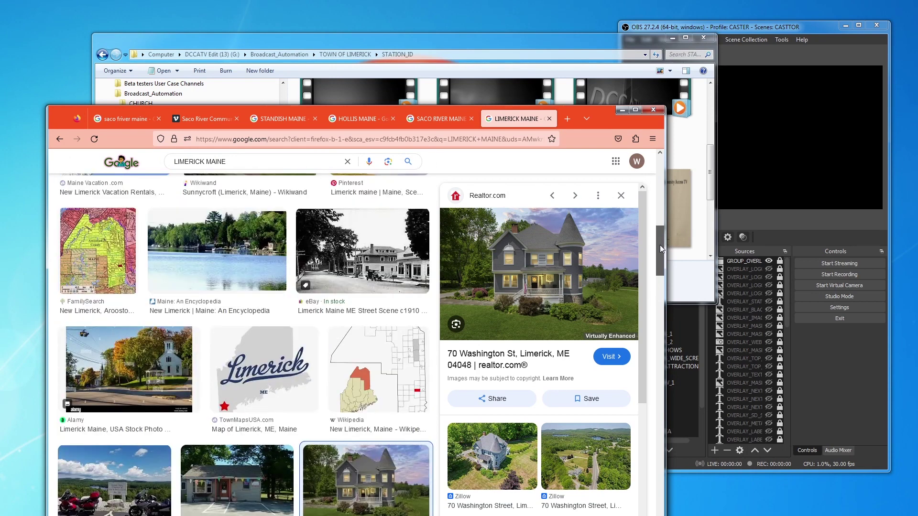
pyautogui.click(259, 362)
pyautogui.rightClick(259, 362)
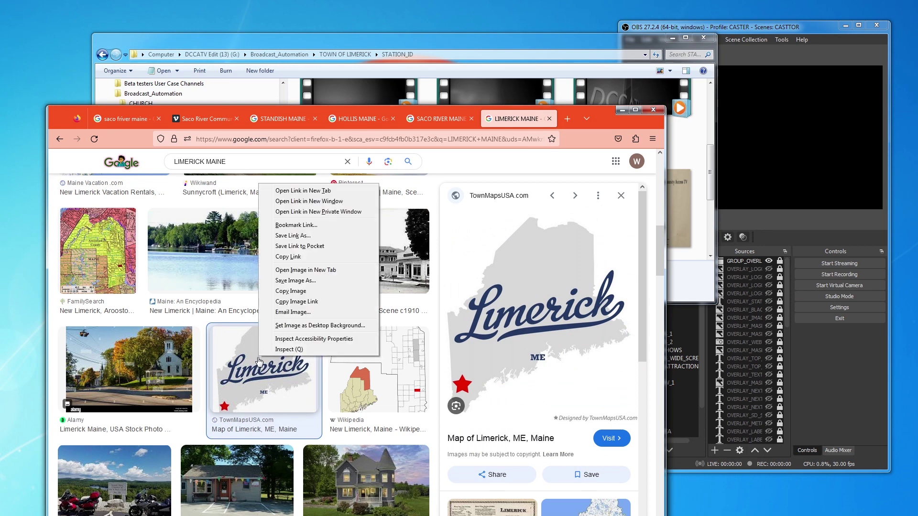
pyautogui.click(291, 291)
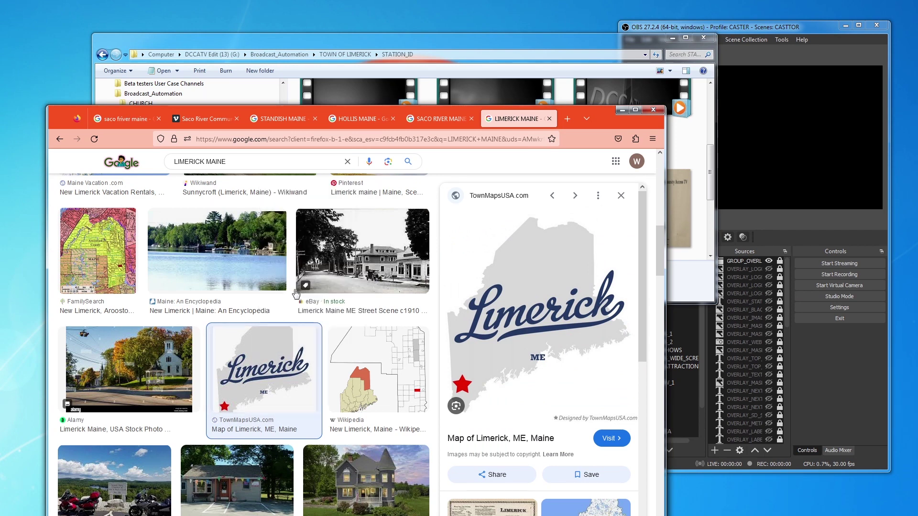
# Step: Switch to the Explorer window and paste the copied Limerick map image into the TOWN OF LIMERICK folder
pyautogui.click(584, 43)
pyautogui.click(554, 147)
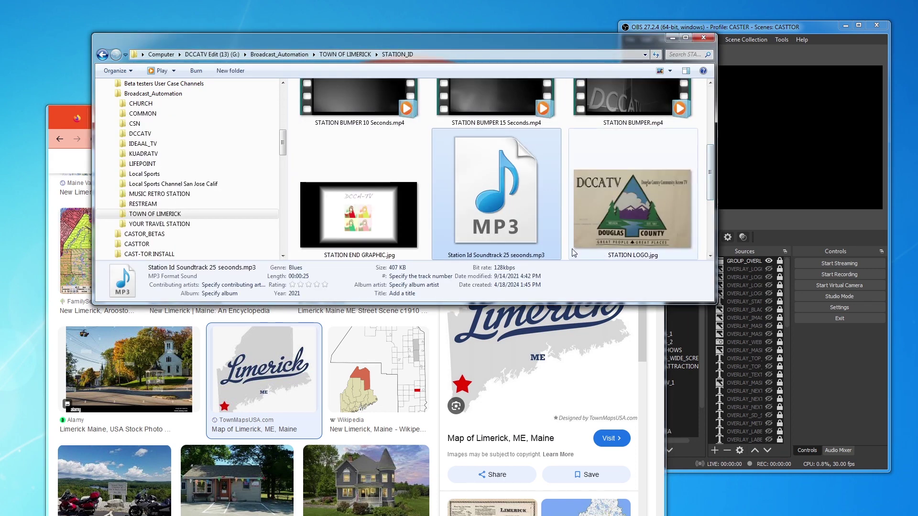
pyautogui.click(170, 215)
pyautogui.rightClick(171, 216)
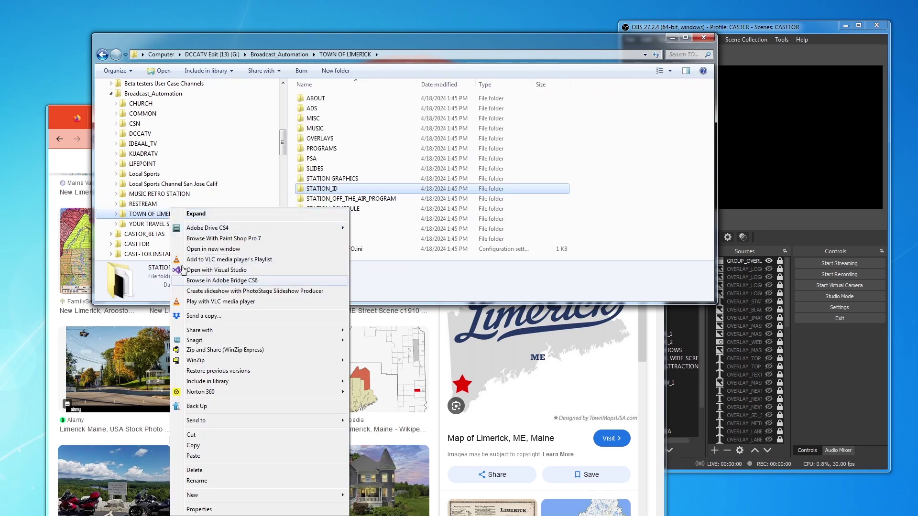
pyautogui.click(192, 457)
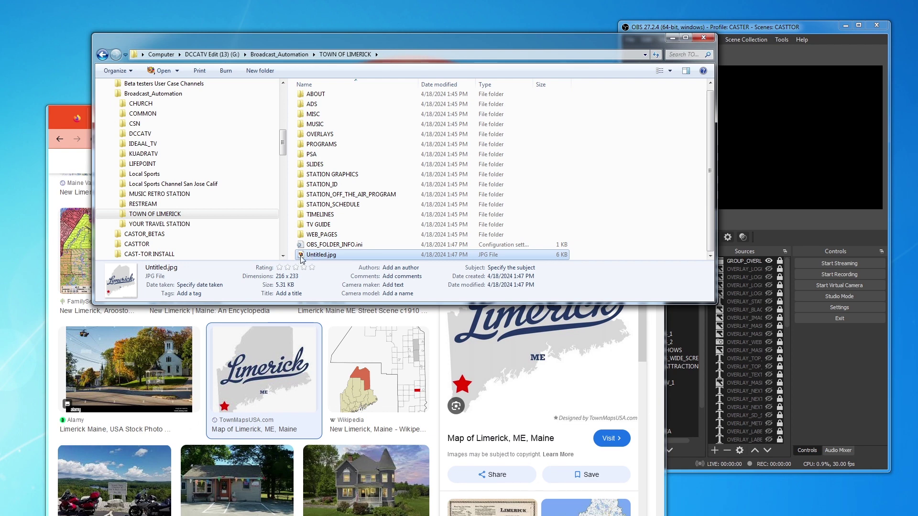
# Step: Move the pasted Untitled.jpg into the STATION_ID folder and open that folder
pyautogui.moveTo(302, 259); pyautogui.dragTo(330, 186)
pyautogui.click(319, 191)
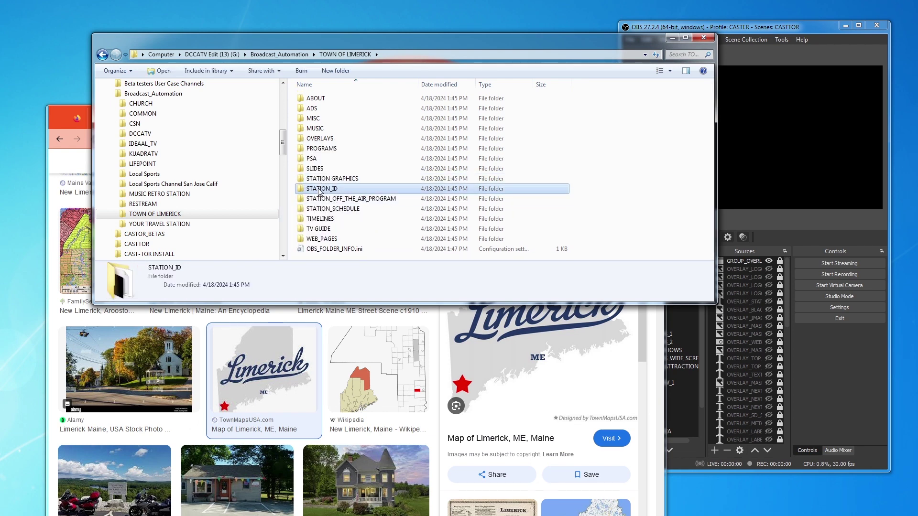
pyautogui.doubleClick(319, 190)
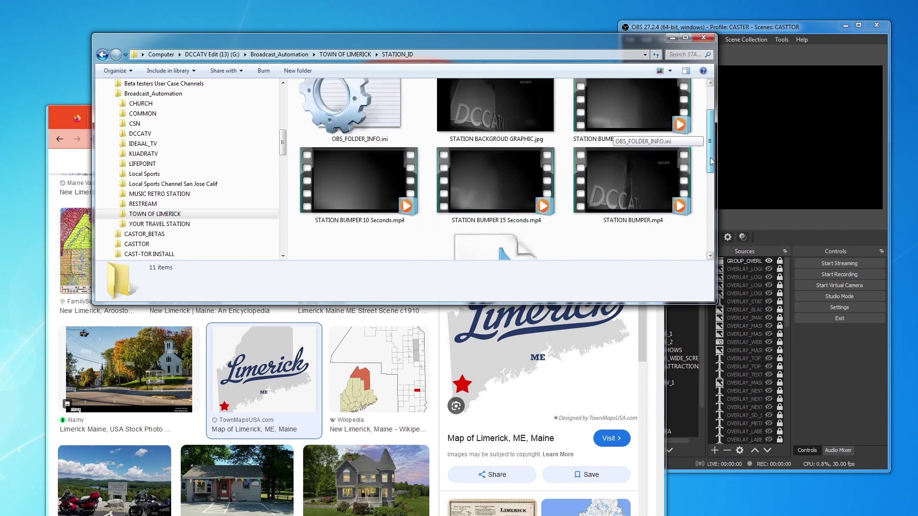
# Step: Delete the old Douglas County STATION LOGO.jpg from the STATION_ID folder
pyautogui.moveTo(711, 161); pyautogui.dragTo(712, 260)
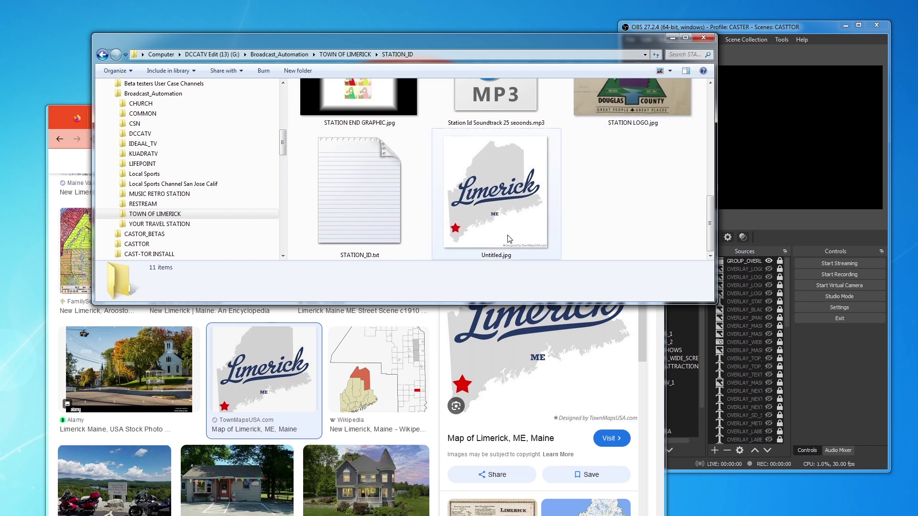
pyautogui.moveTo(515, 253)
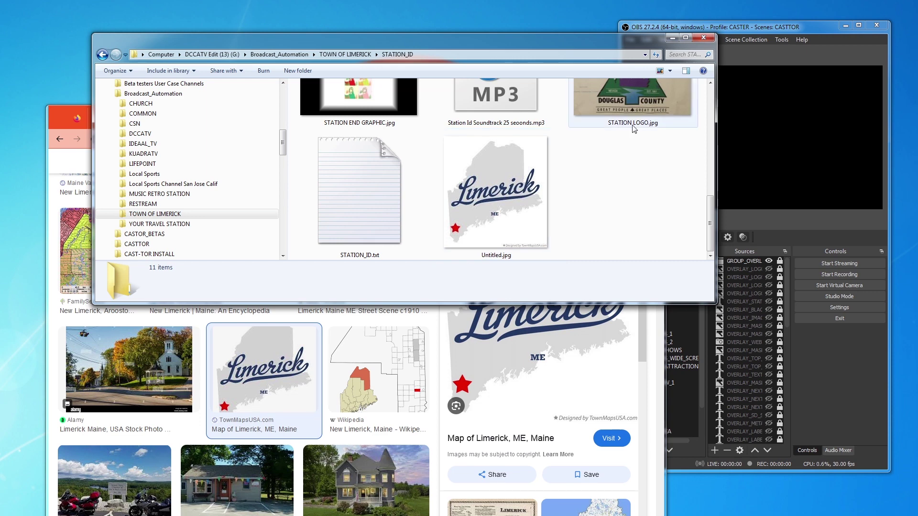
pyautogui.moveTo(610, 127)
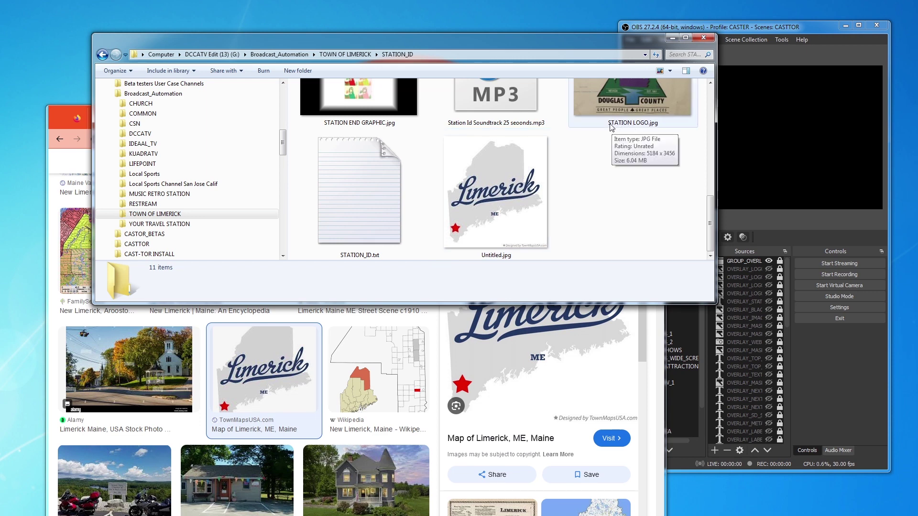
pyautogui.click(623, 99)
pyautogui.press('Delete')
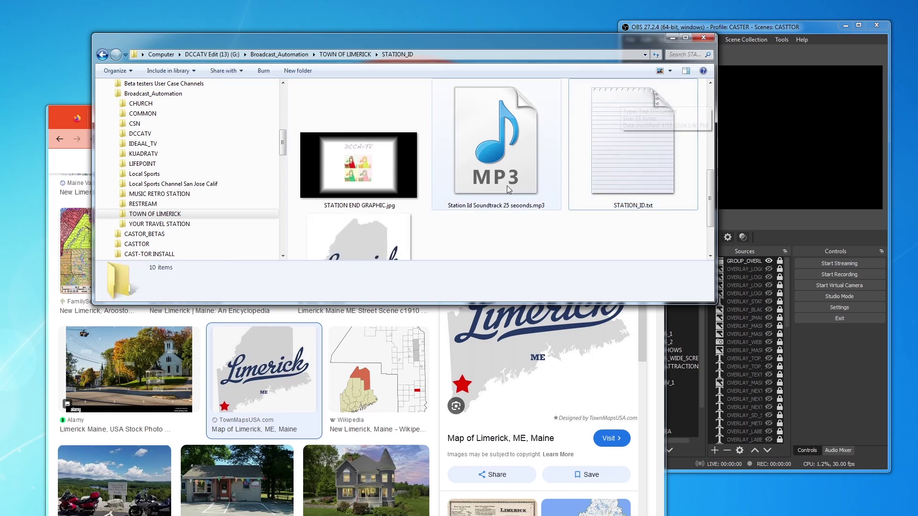
# Step: Rename Untitled.jpg, the Limerick map image, as STATION LOGO.jpg
pyautogui.scroll(-2, 507, 189)
pyautogui.click(365, 201)
pyautogui.rightClick(366, 186)
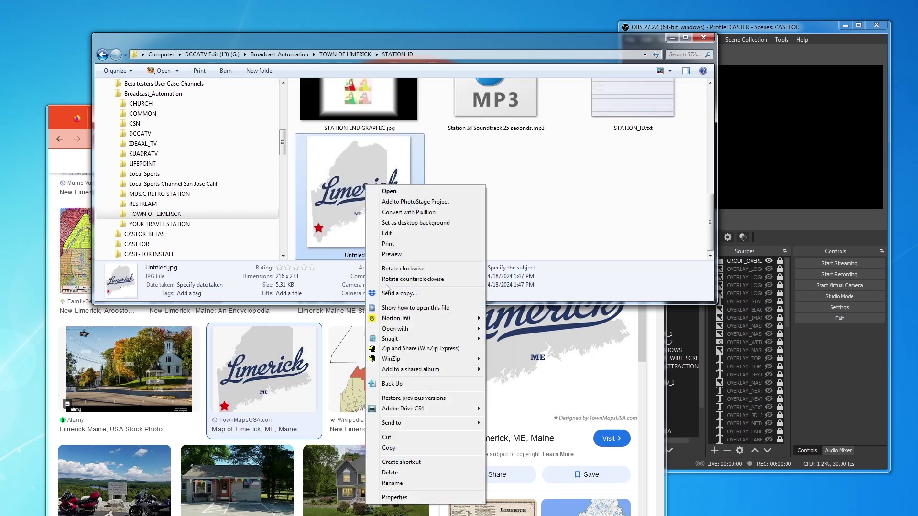
pyautogui.click(392, 484)
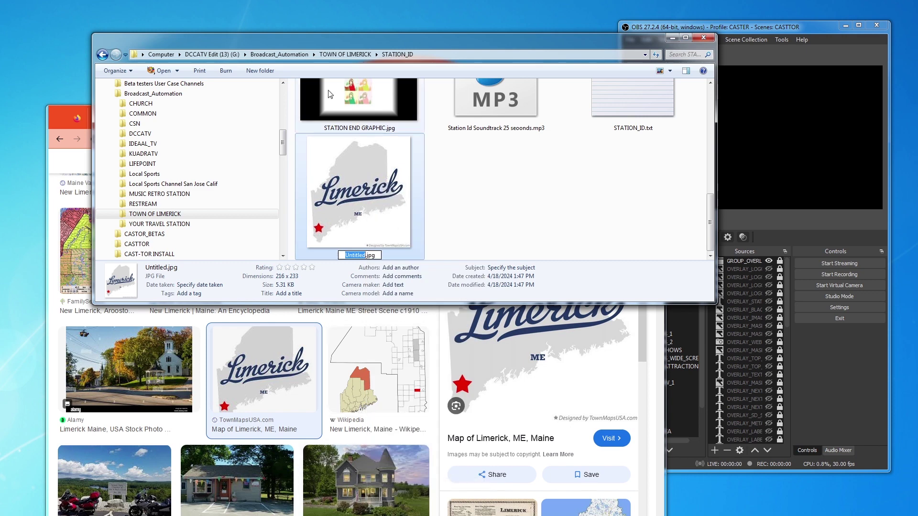
pyautogui.write('STATIO')
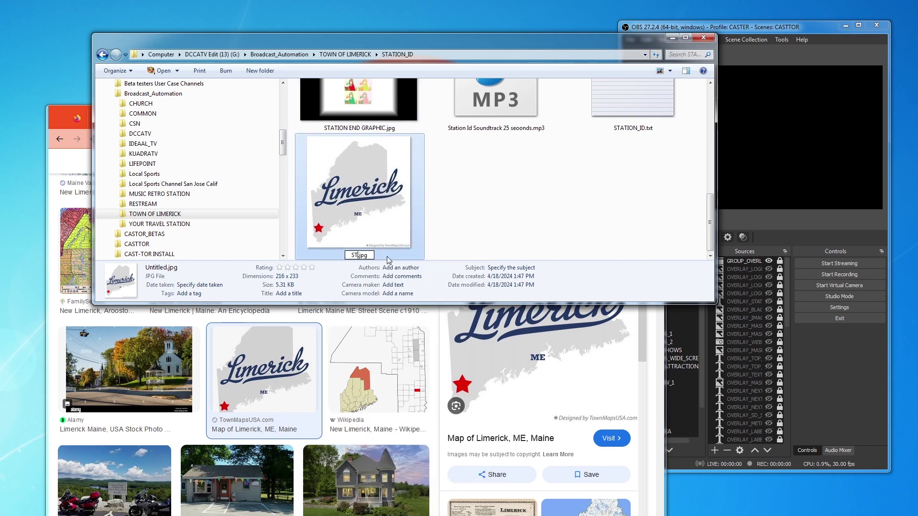
pyautogui.write('N LOGO')
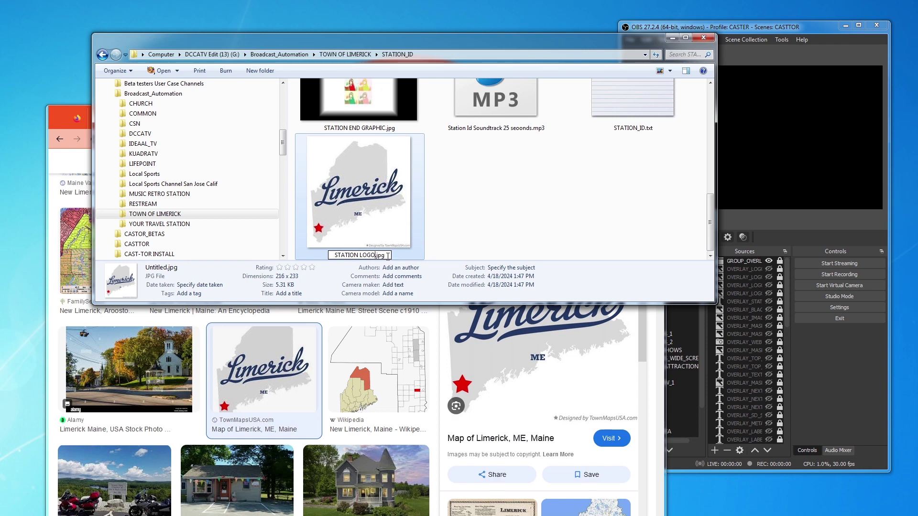
pyautogui.press('Return')
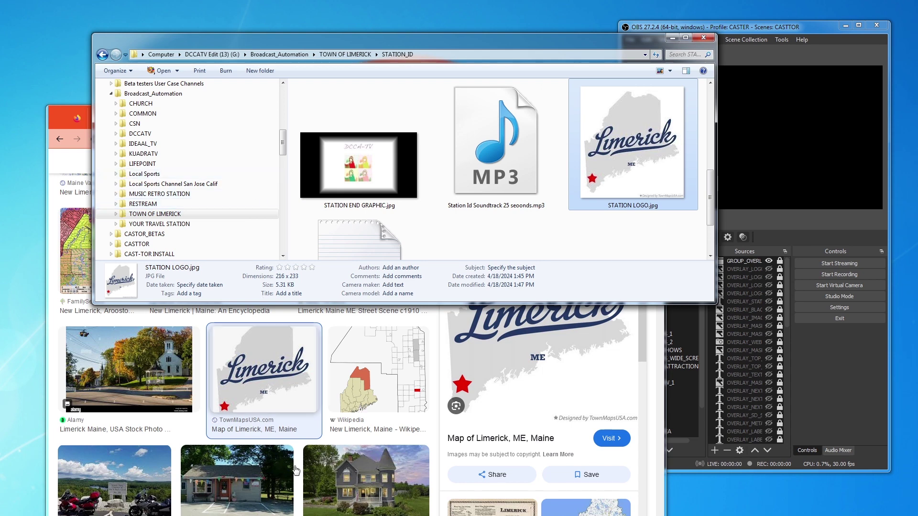
# Step: Return to the browser, find the Shared Perspectives Photography aerial photo of Limerick in autumn, and copy the image
pyautogui.click(57, 309)
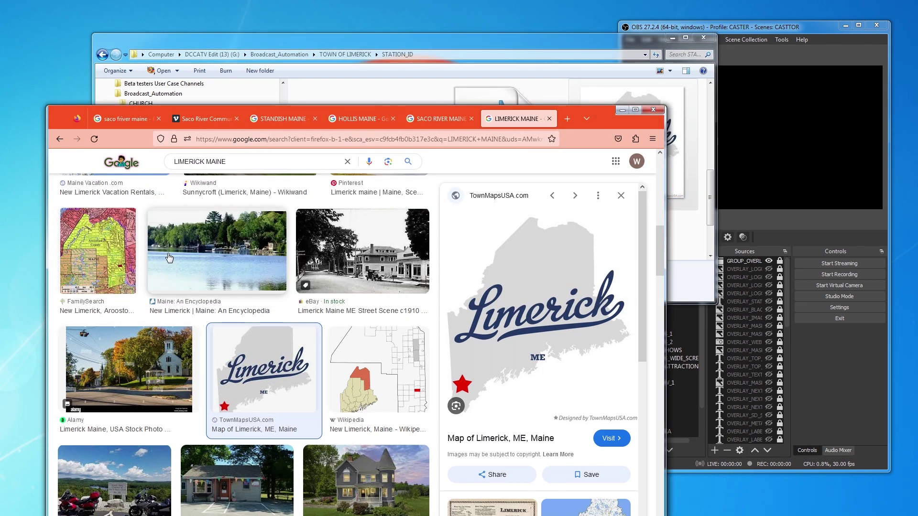
pyautogui.scroll(-3, 311, 438)
pyautogui.scroll(-6, 311, 439)
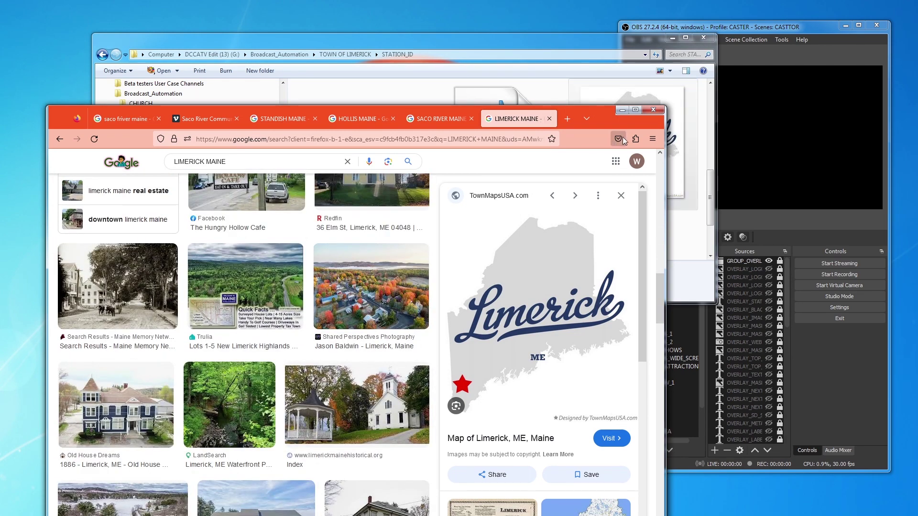
pyautogui.moveTo(621, 125); pyautogui.dragTo(568, 182)
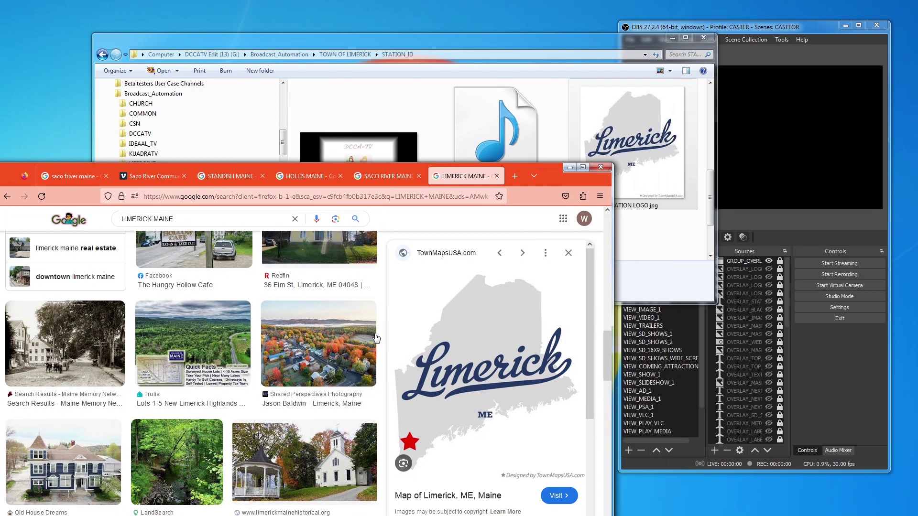
pyautogui.rightClick(329, 351)
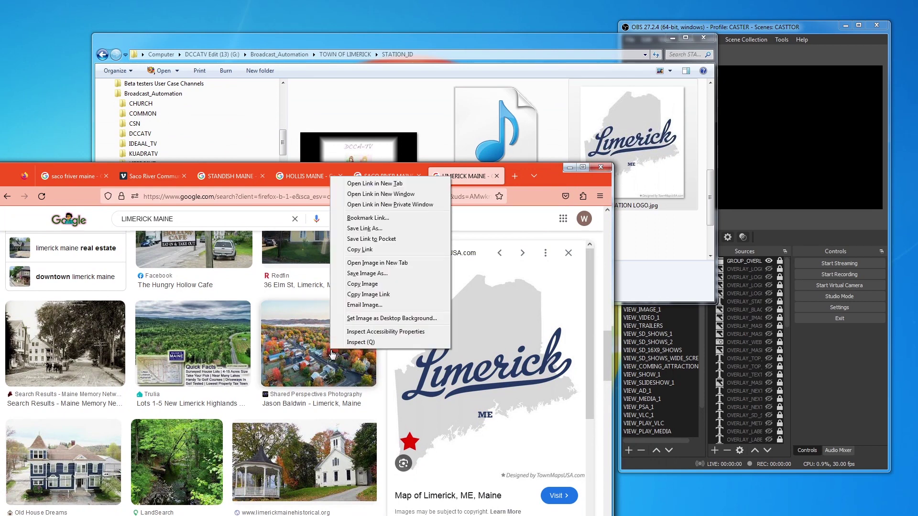
pyautogui.click(361, 285)
# Step: Switch back to the STATION_ID folder in Explorer and paste the copied aerial photo there
pyautogui.click(648, 240)
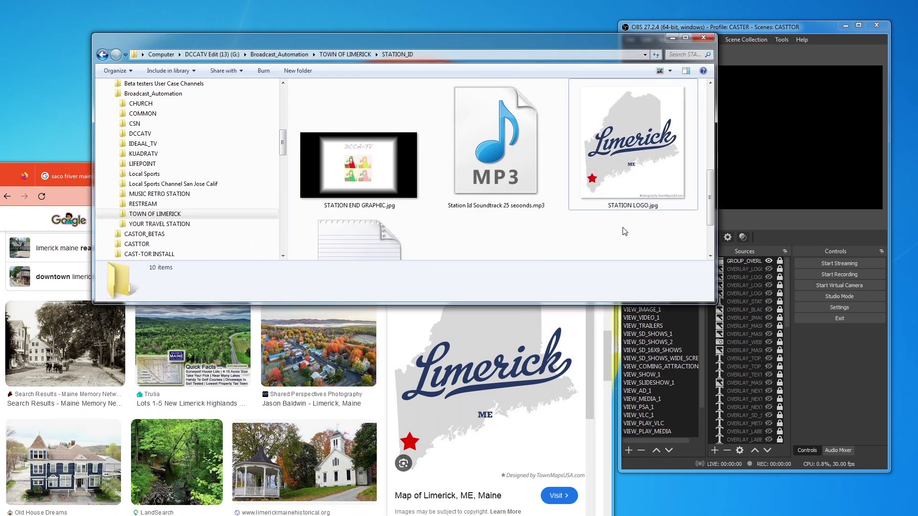
pyautogui.rightClick(623, 228)
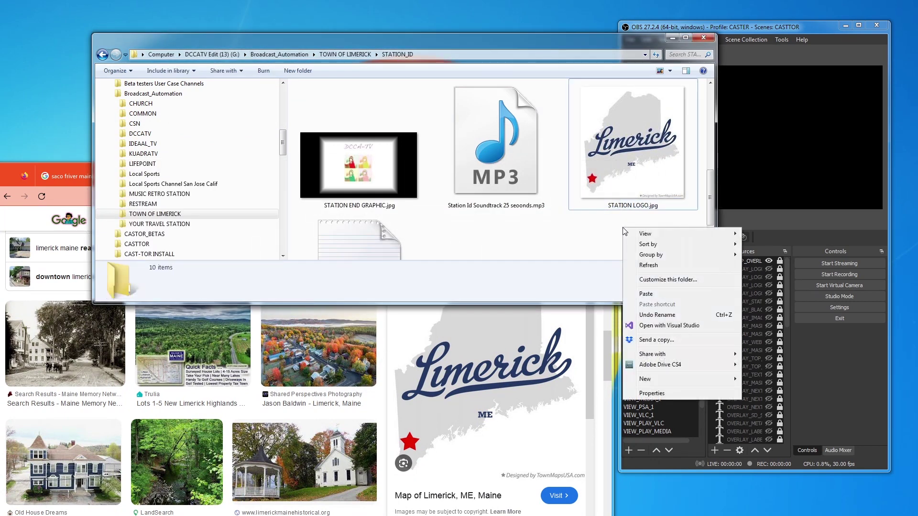
pyautogui.click(650, 294)
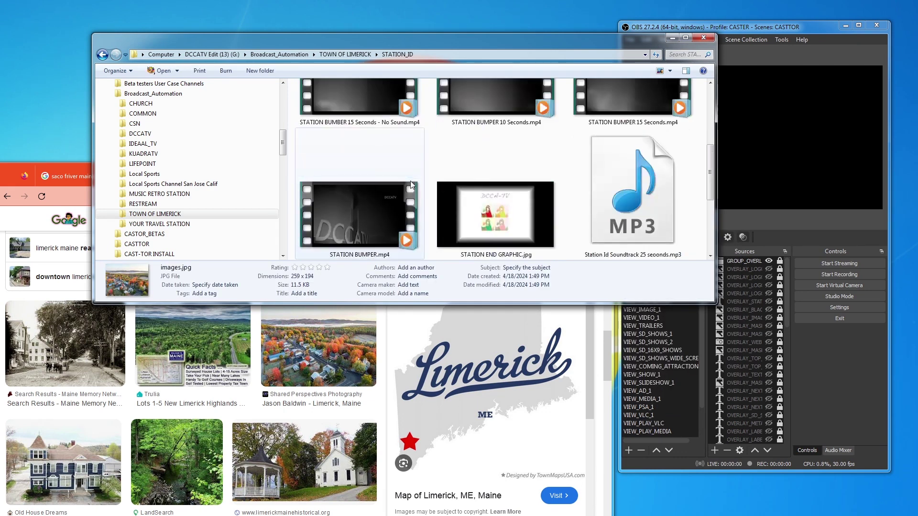
# Step: Delete the old DCCA-TV STATION END GRAPHIC.jpg from the STATION_ID folder
pyautogui.scroll(-2, 411, 181)
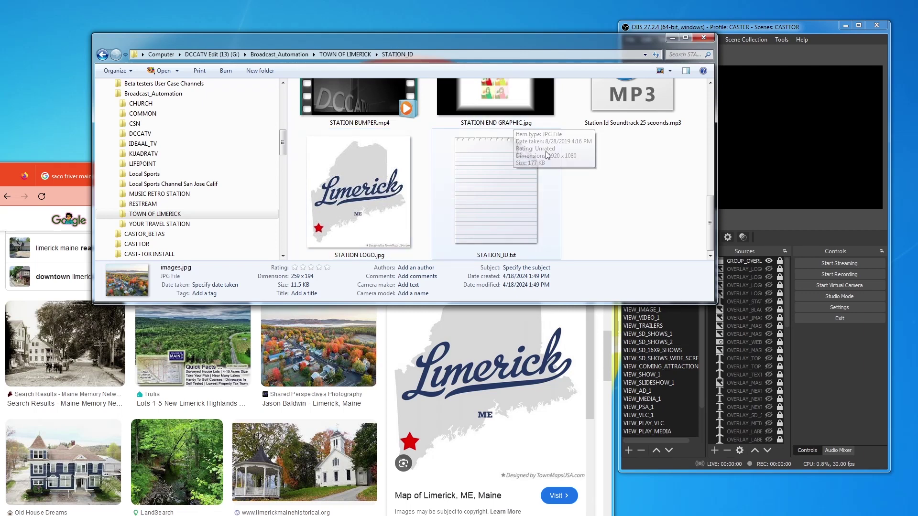
pyautogui.scroll(2, 545, 151)
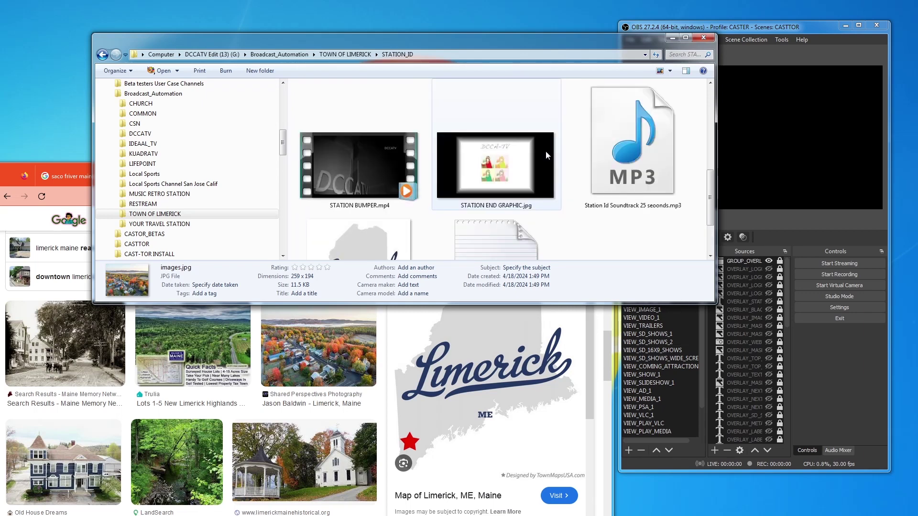
pyautogui.click(496, 161)
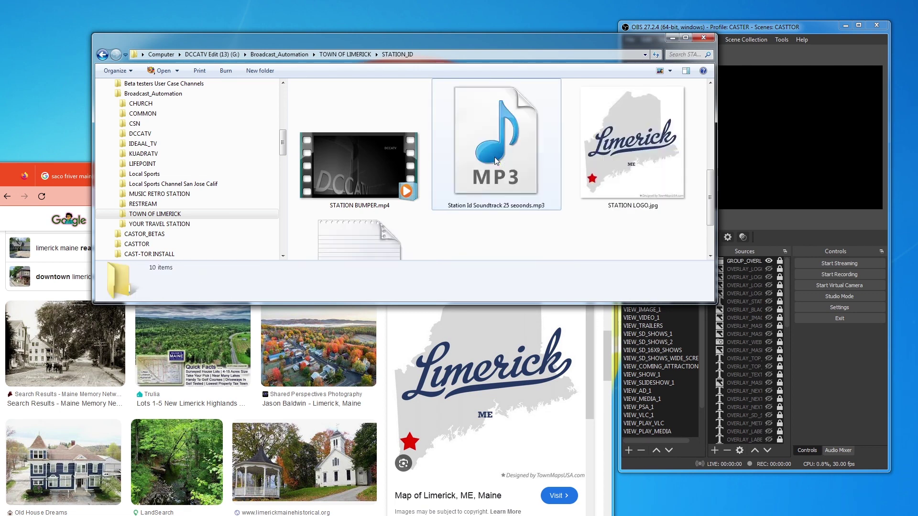
# Step: Rename the pasted aerial photo images.jpg as STATION END GRAPHIC.jpg
pyautogui.rightClick(369, 147)
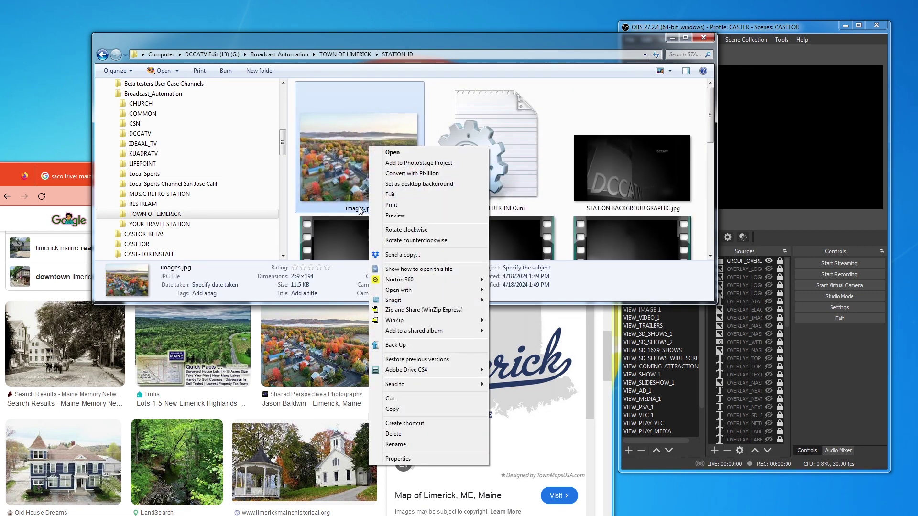
pyautogui.click(399, 445)
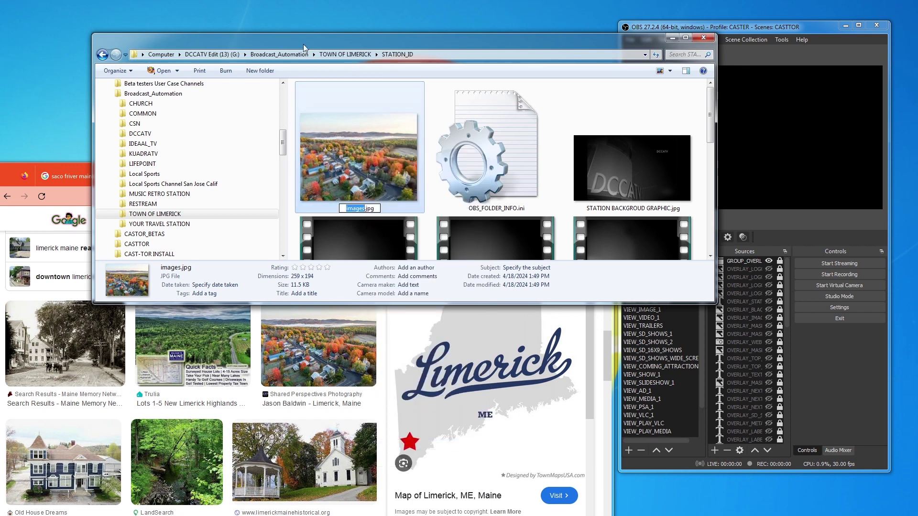
pyautogui.write('STATION END GRA')
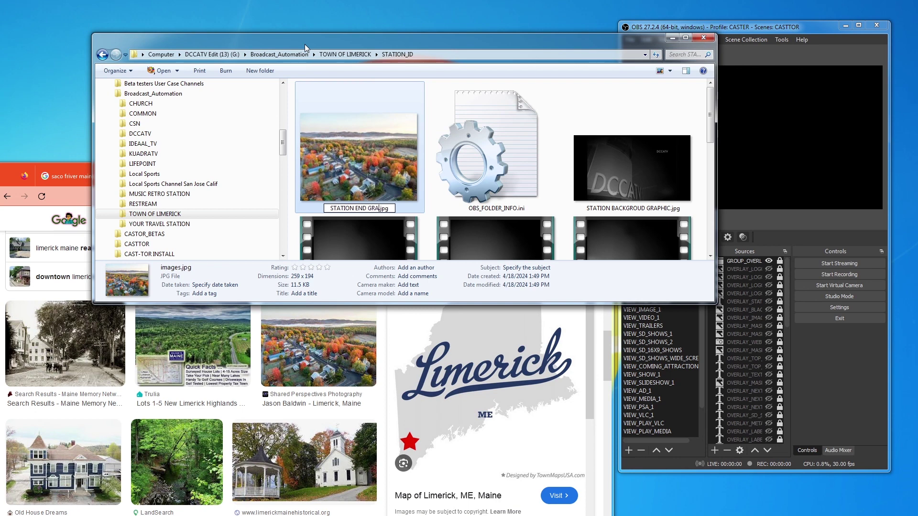
pyautogui.write('PHIC')
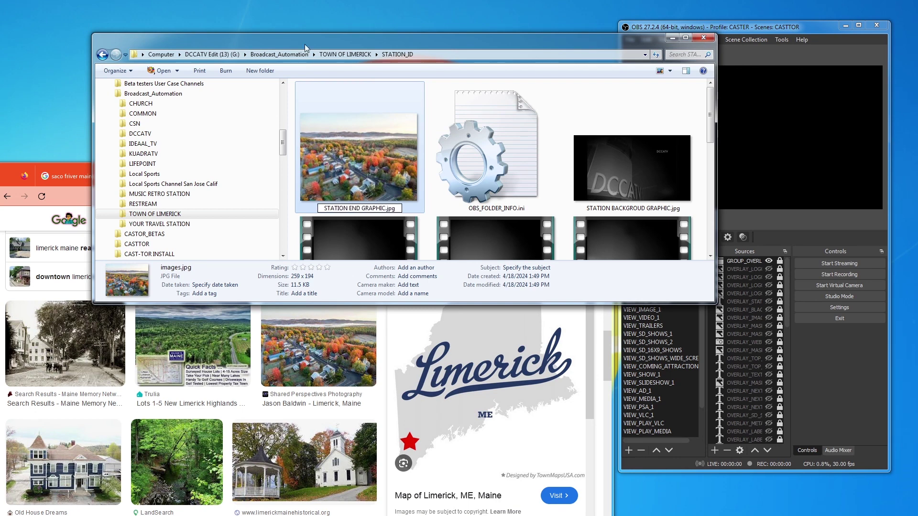
pyautogui.press('Return')
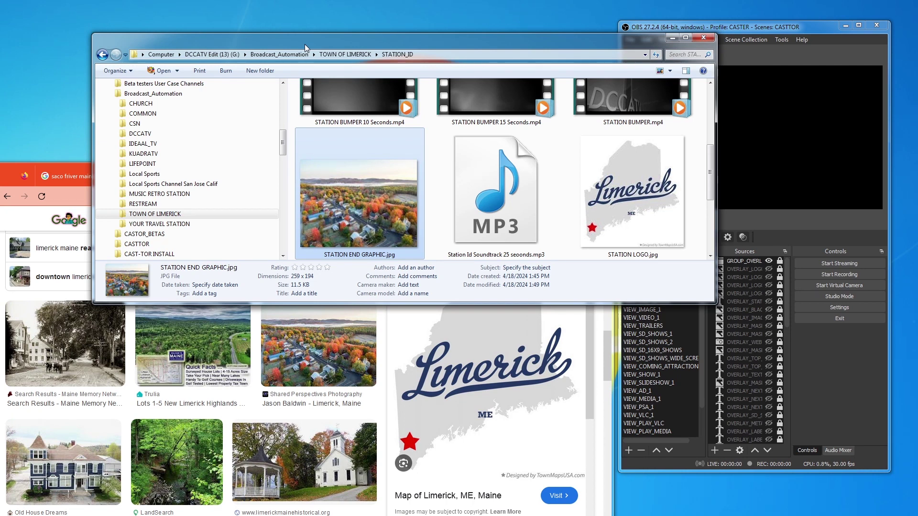
# Step: Go back to the TOWN OF LIMERICK folder in Details view, reopen STATION_ID and review its graphics and bumper files
pyautogui.click(174, 216)
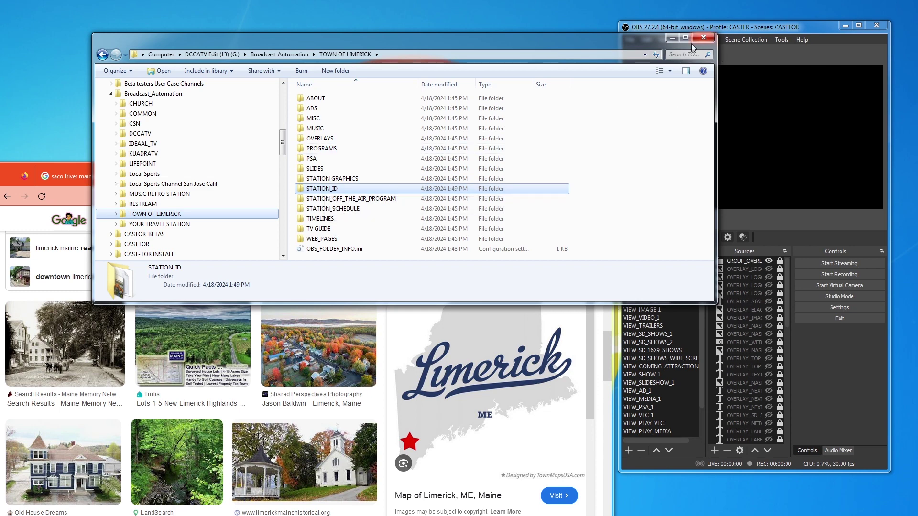
pyautogui.click(670, 70)
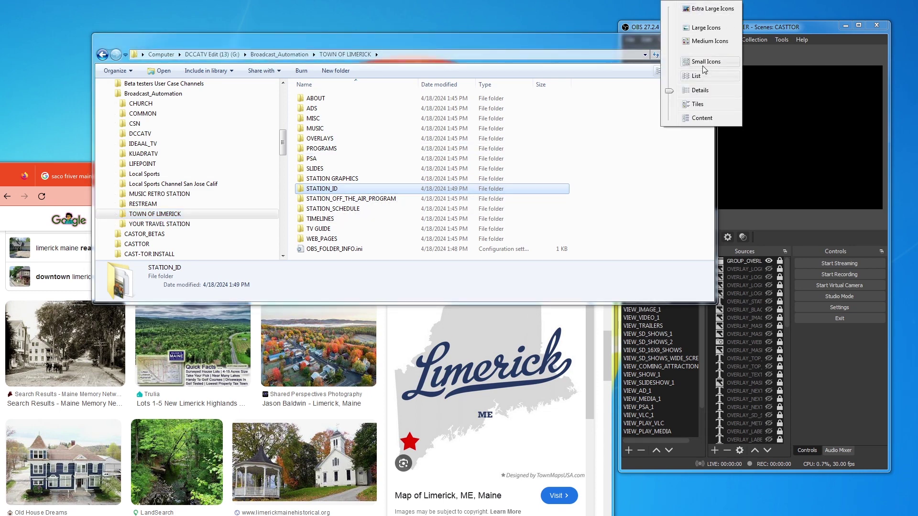
pyautogui.click(699, 91)
pyautogui.doubleClick(329, 189)
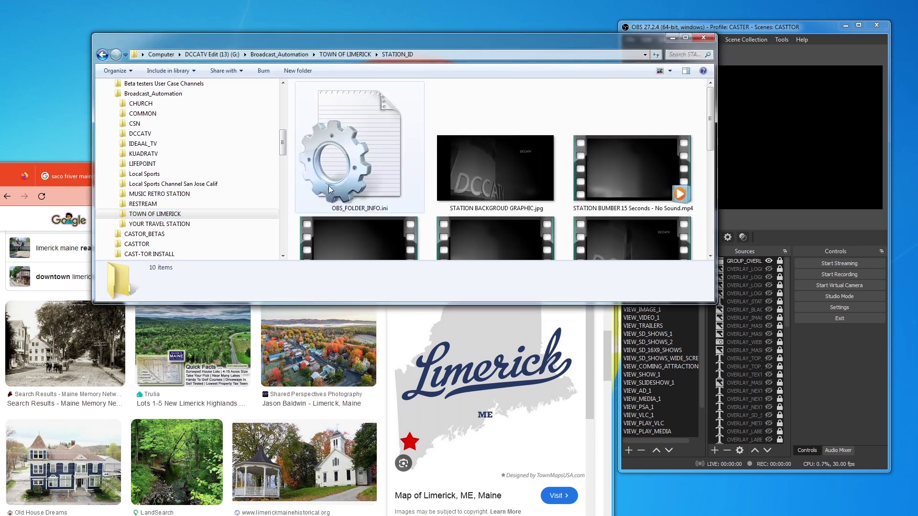
pyautogui.scroll(-5, 526, 192)
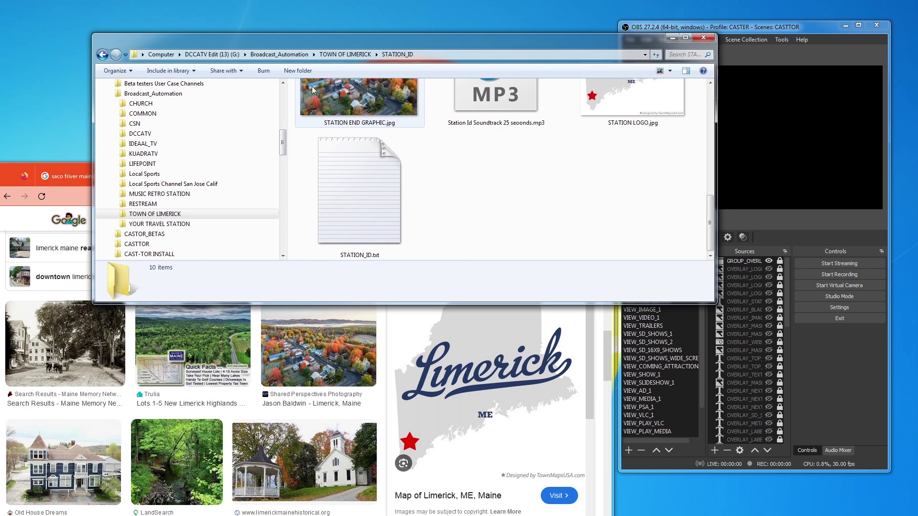
pyautogui.scroll(5, 513, 217)
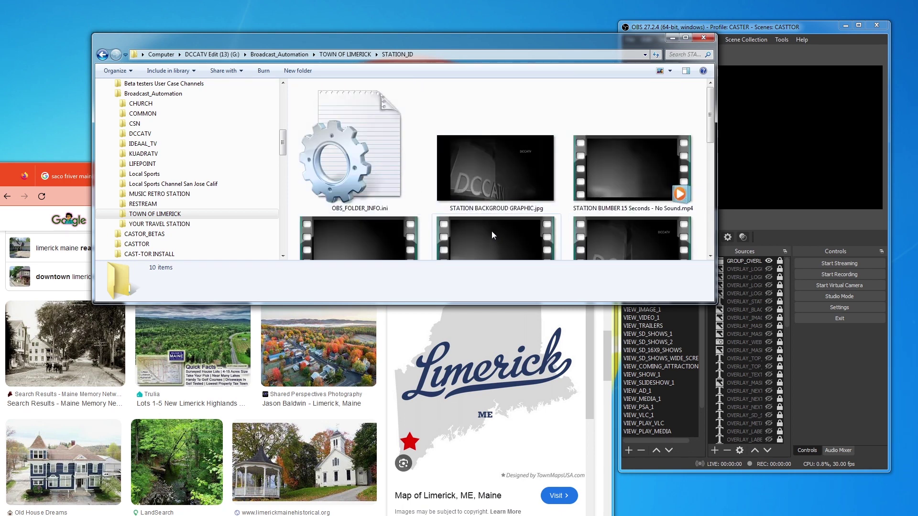
pyautogui.moveTo(511, 210)
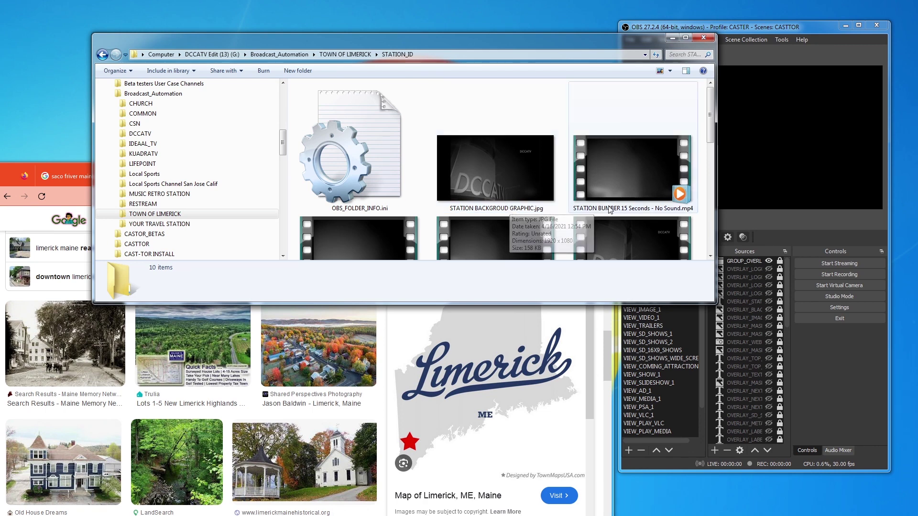
# Step: Look through the bumper videos, soundtrack, end graphic, logo and text file in the STATION_ID folder
pyautogui.scroll(-1, 623, 200)
pyautogui.scroll(2, 623, 200)
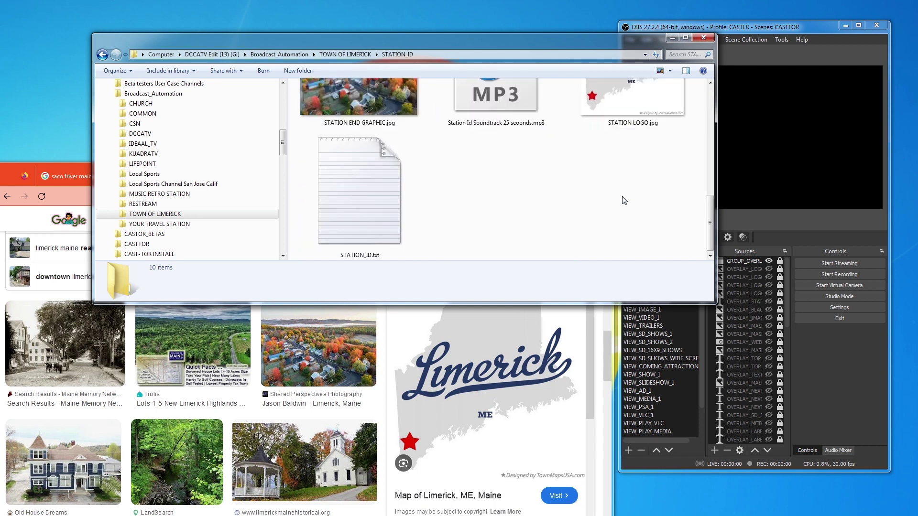
pyautogui.scroll(-1, 623, 200)
pyautogui.scroll(-1, 623, 200)
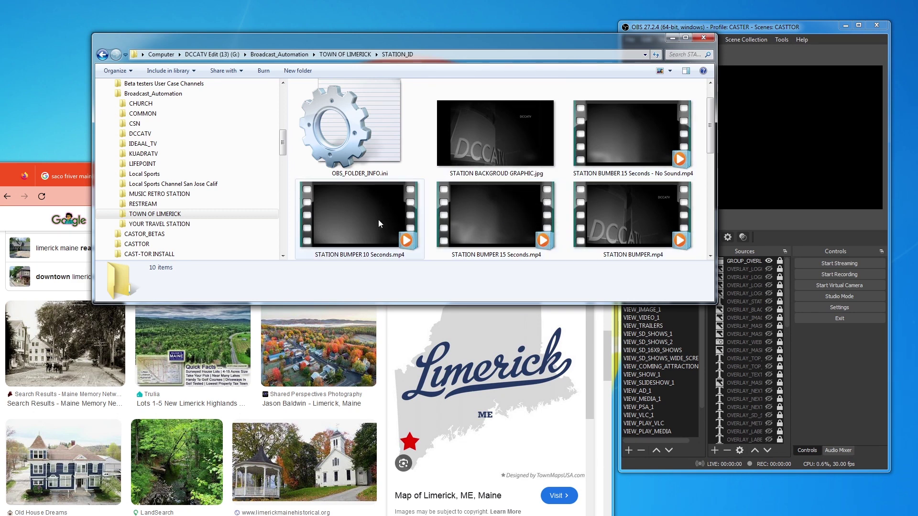
pyautogui.scroll(-3, 475, 196)
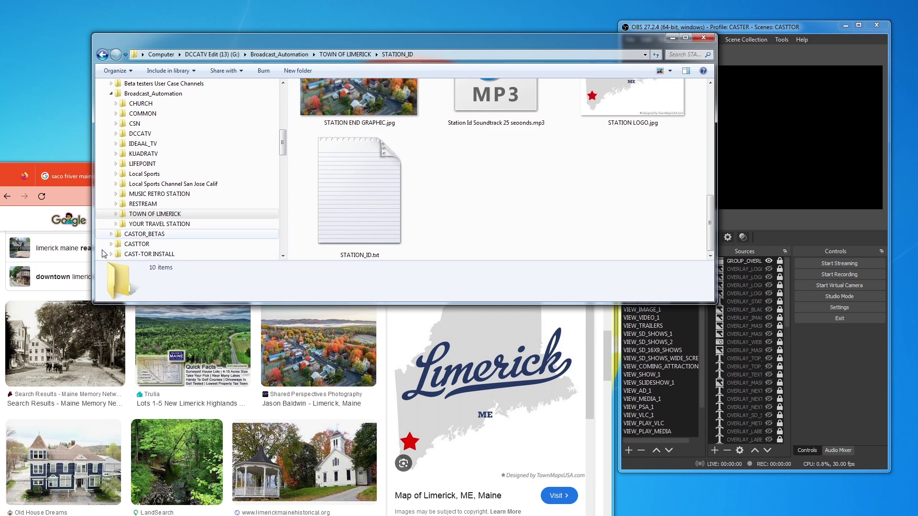
# Step: Expand the TOWN OF LIMERICK folder tree and open the RELATIVE folder inside STATION_OFF_THE_AIR_PROGRAM
pyautogui.click(116, 213)
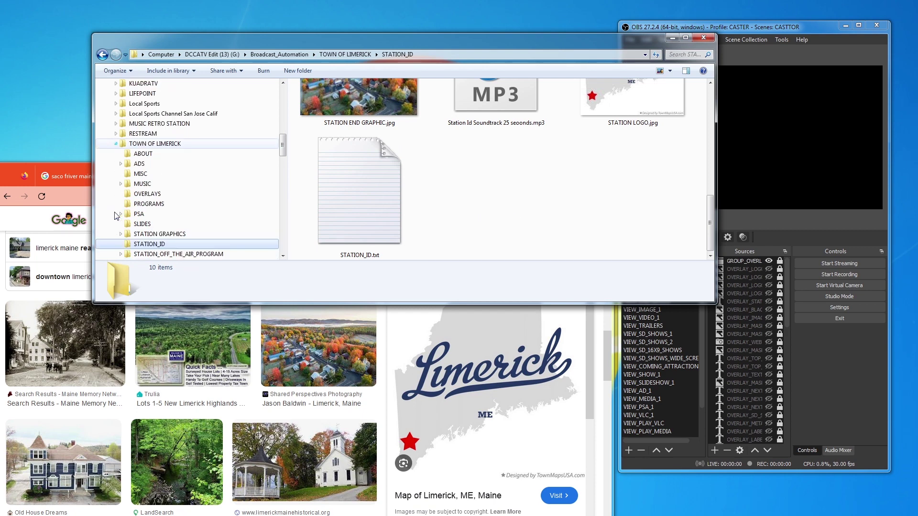
pyautogui.moveTo(284, 150); pyautogui.dragTo(286, 165)
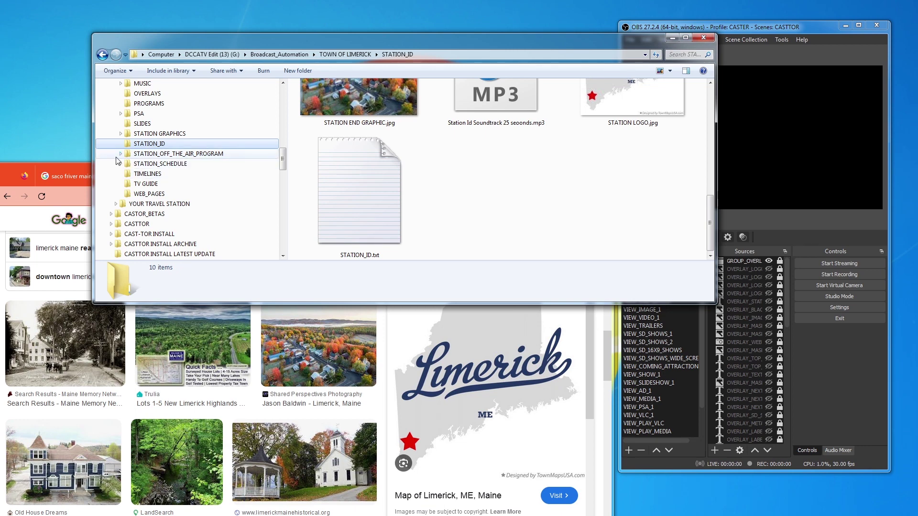
pyautogui.click(164, 155)
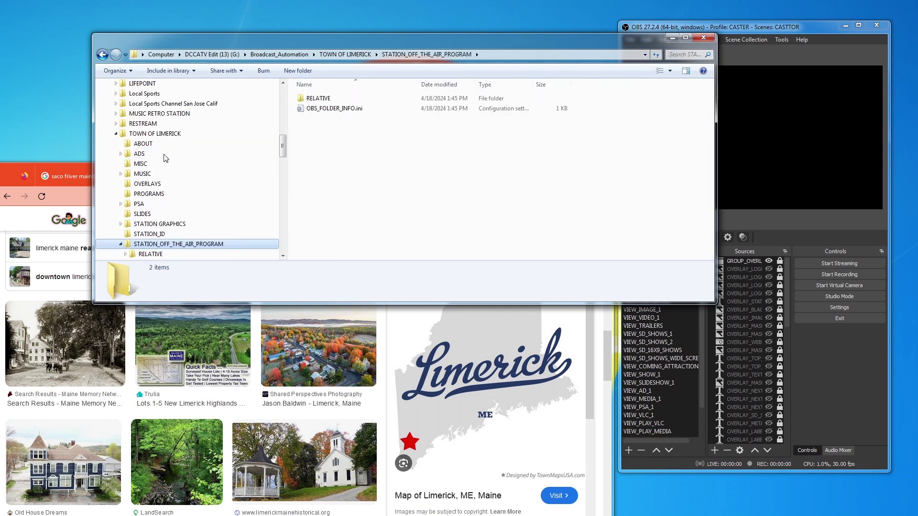
pyautogui.click(301, 100)
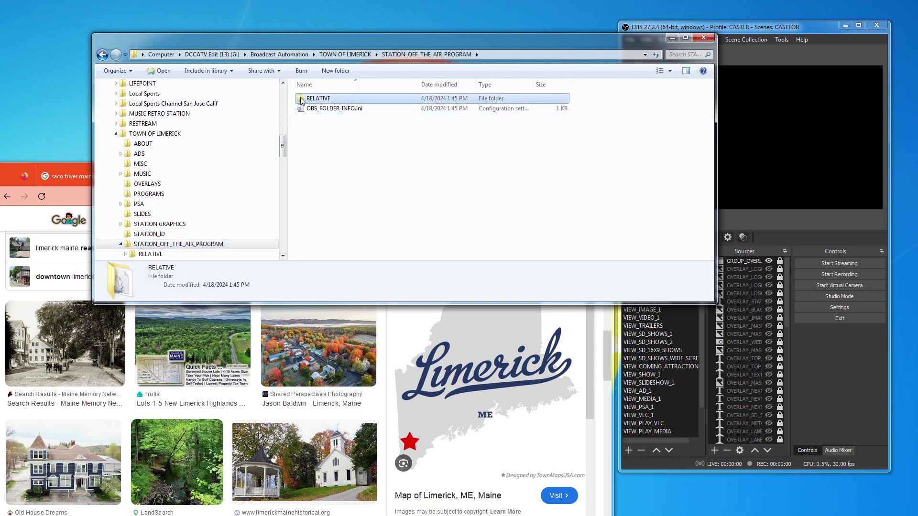
pyautogui.doubleClick(301, 99)
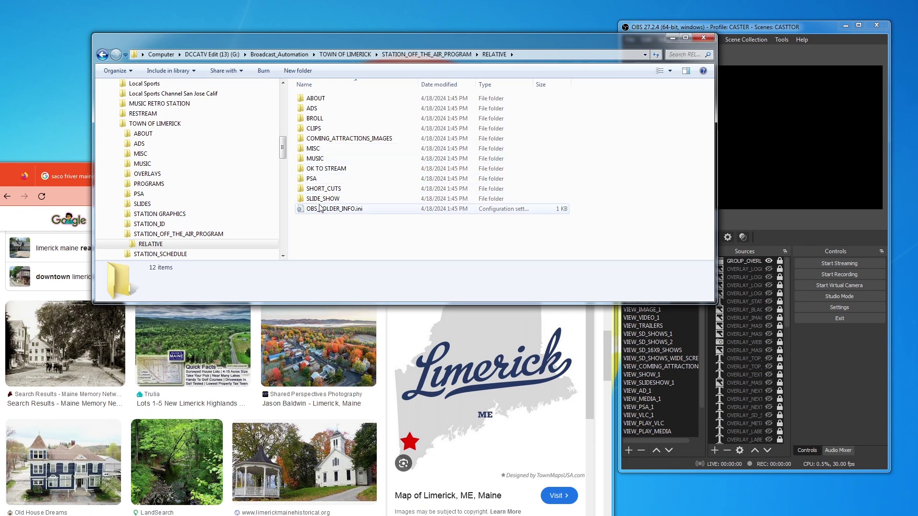
pyautogui.moveTo(324, 201)
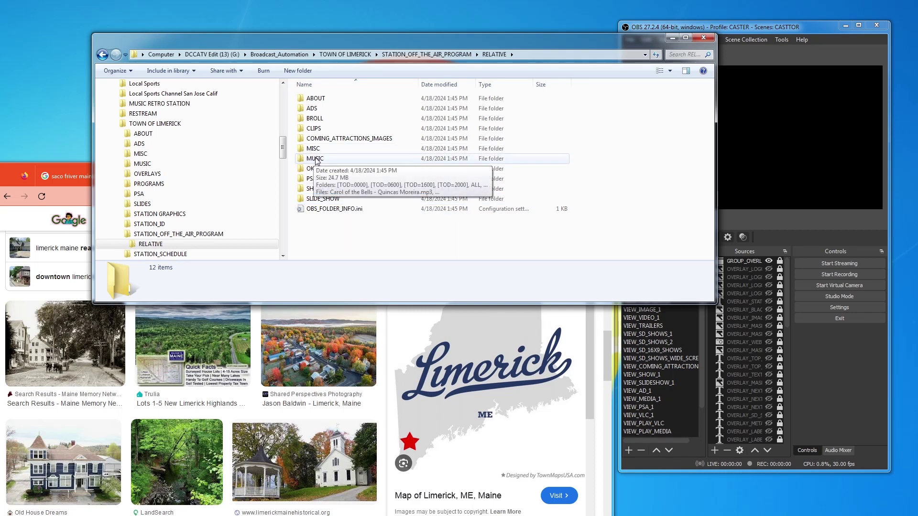
# Step: Open the [TOD=0000] folder under MUSIC, briefly play its Assembling track and close the player
pyautogui.doubleClick(315, 159)
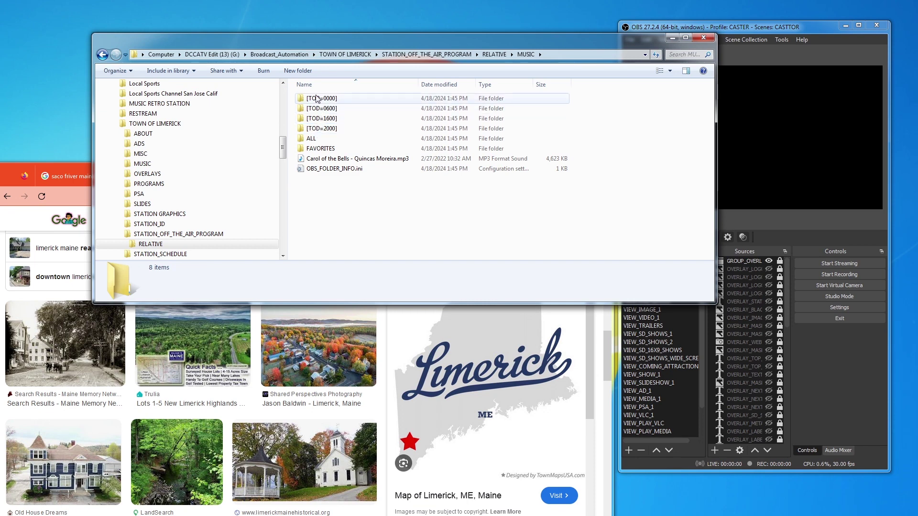
pyautogui.moveTo(315, 99)
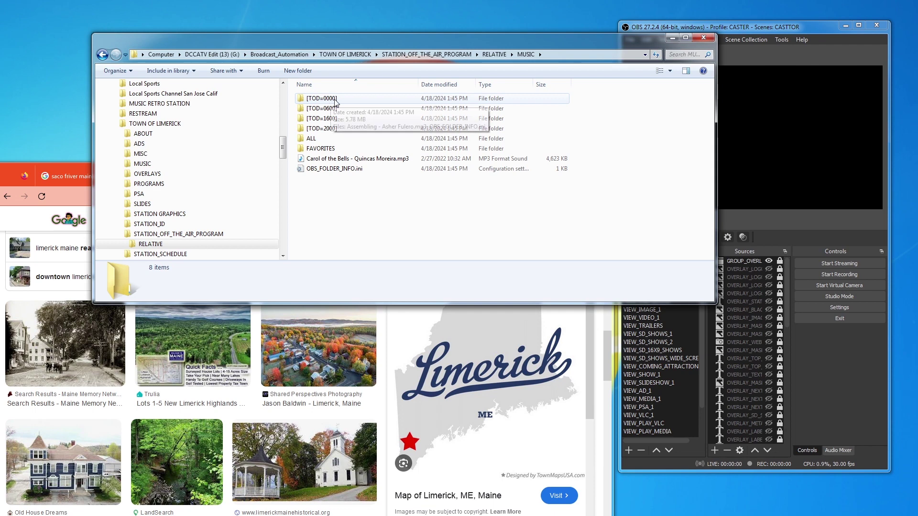
pyautogui.doubleClick(302, 99)
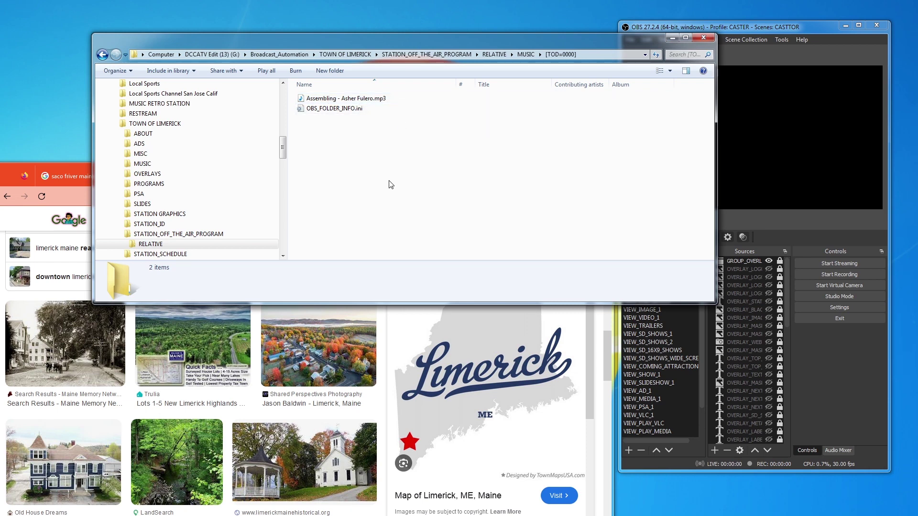
pyautogui.click(303, 100)
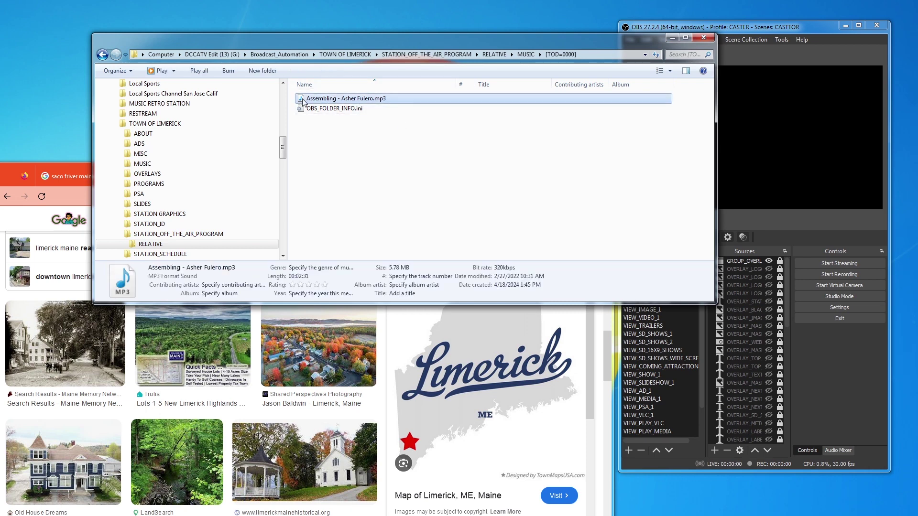
pyautogui.doubleClick(302, 100)
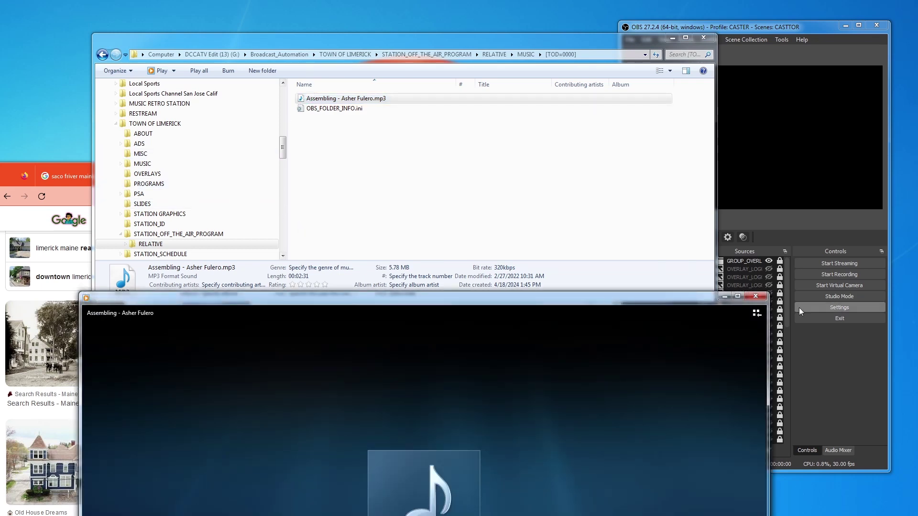
pyautogui.click(756, 297)
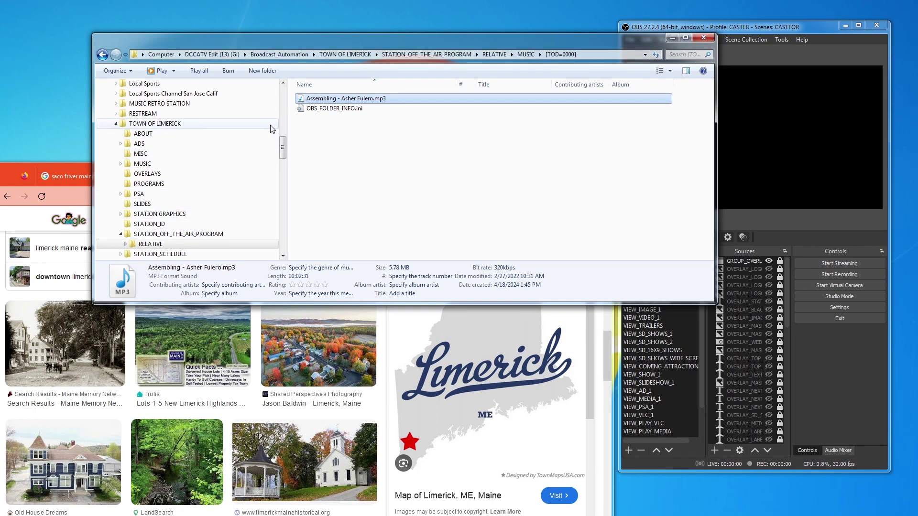
# Step: Return to MUSIC through RELATIVE, open [TOD=0600], briefly play its Shadoma track and close the player
pyautogui.click(151, 244)
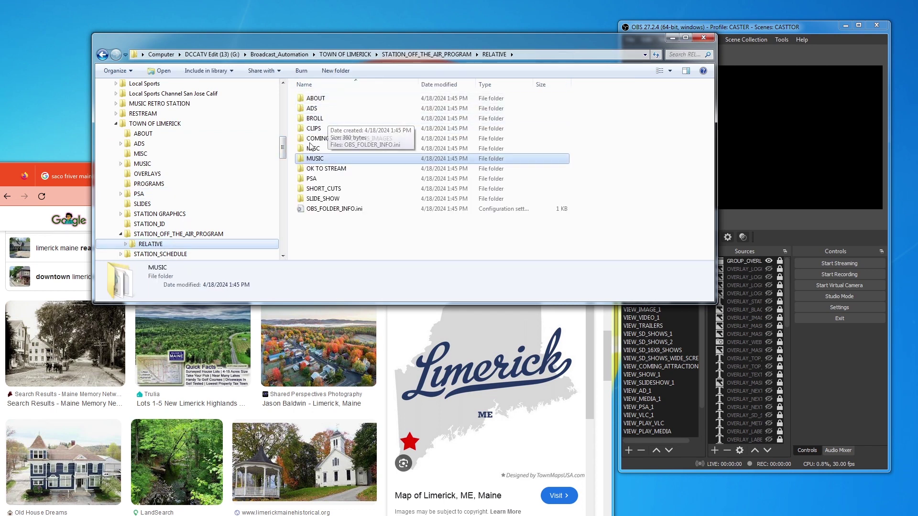
pyautogui.click(315, 159)
pyautogui.doubleClick(315, 159)
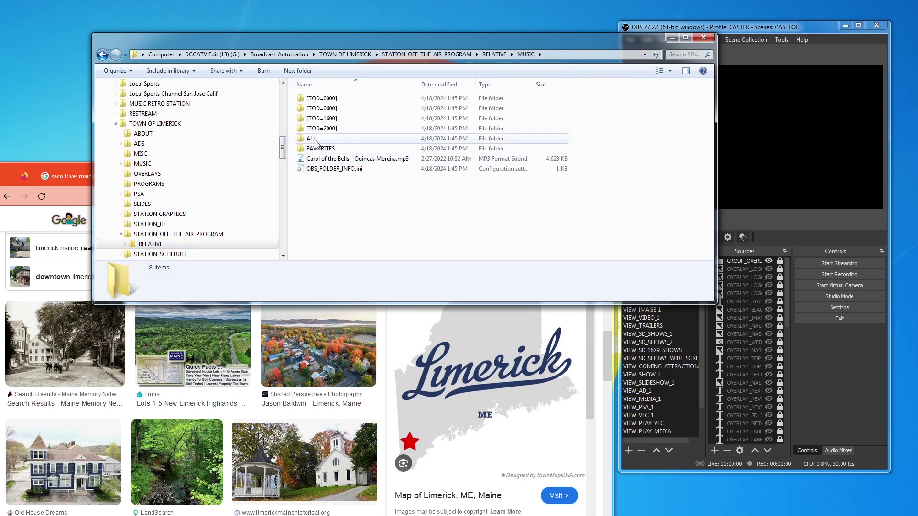
pyautogui.doubleClick(322, 108)
pyautogui.doubleClick(328, 109)
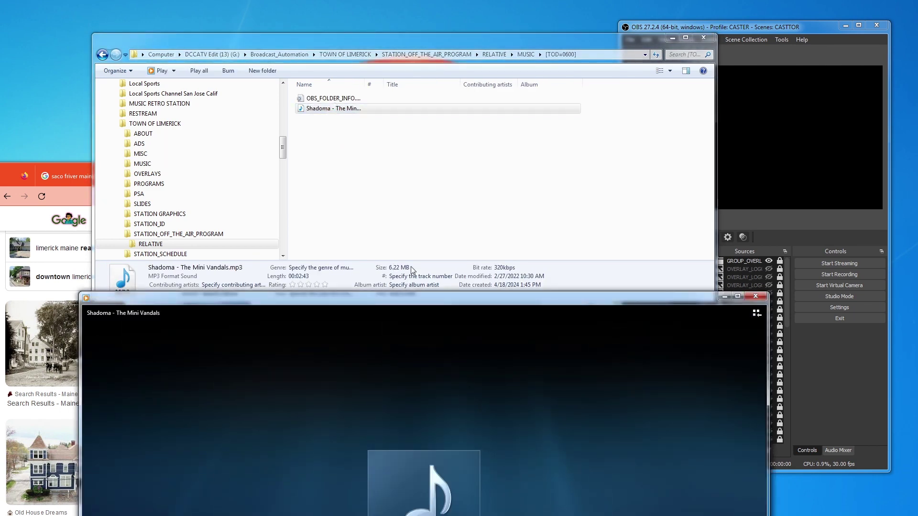
pyautogui.click(755, 297)
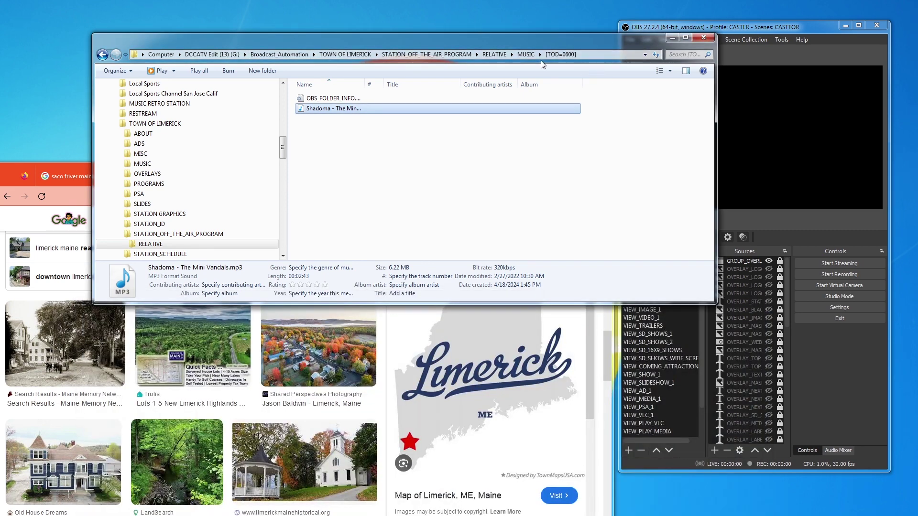
# Step: Go back to the MUSIC folder and delete its [TOD=0600], [TOD=1600] and [TOD=2000] subfolders
pyautogui.click(526, 55)
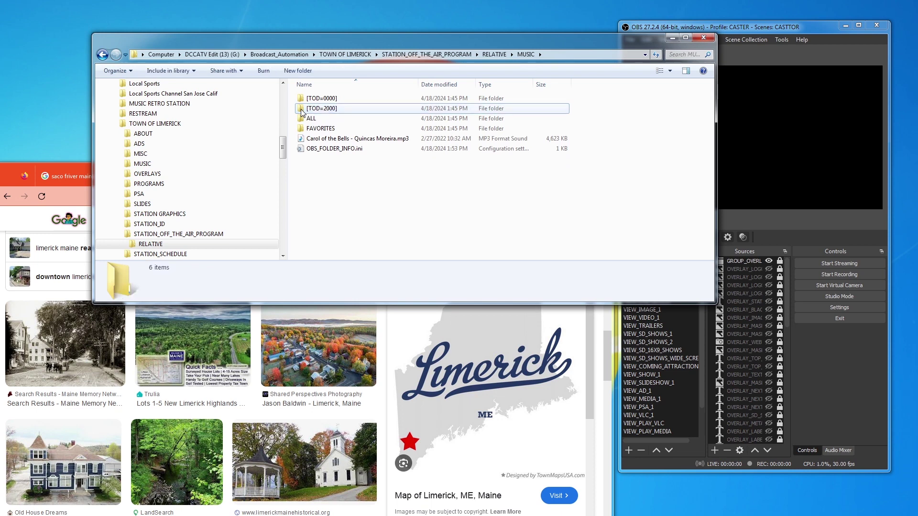
pyautogui.moveTo(324, 99)
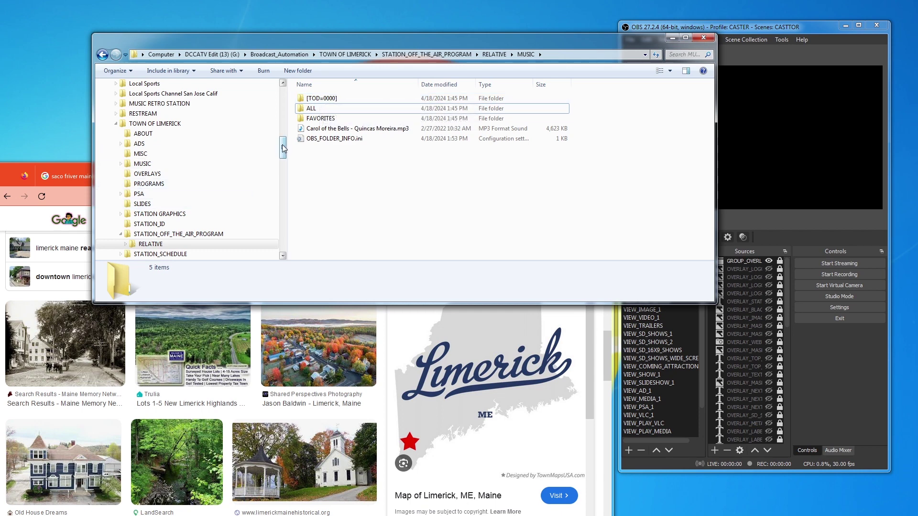
# Step: Expand RELATIVE in the folder tree and open its SLIDE_SHOW folder
pyautogui.scroll(-2, 285, 152)
pyautogui.moveTo(285, 152); pyautogui.dragTo(289, 154)
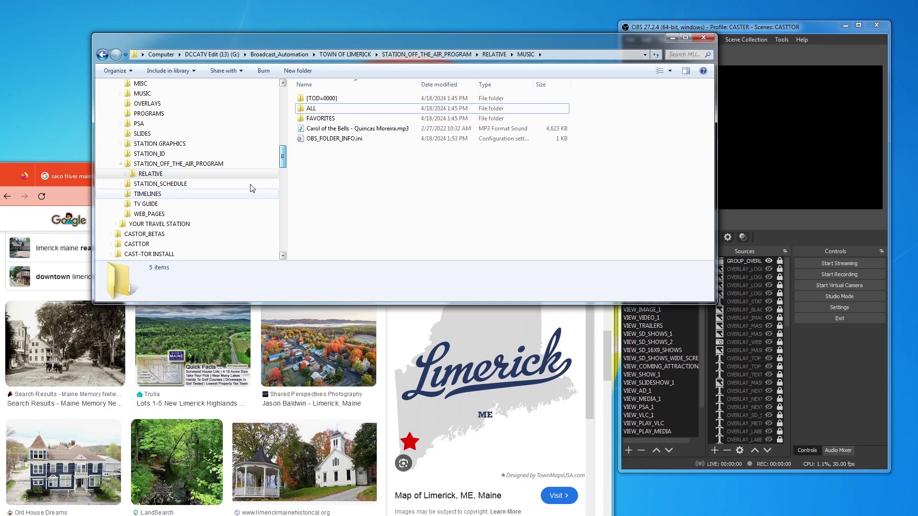
pyautogui.click(125, 173)
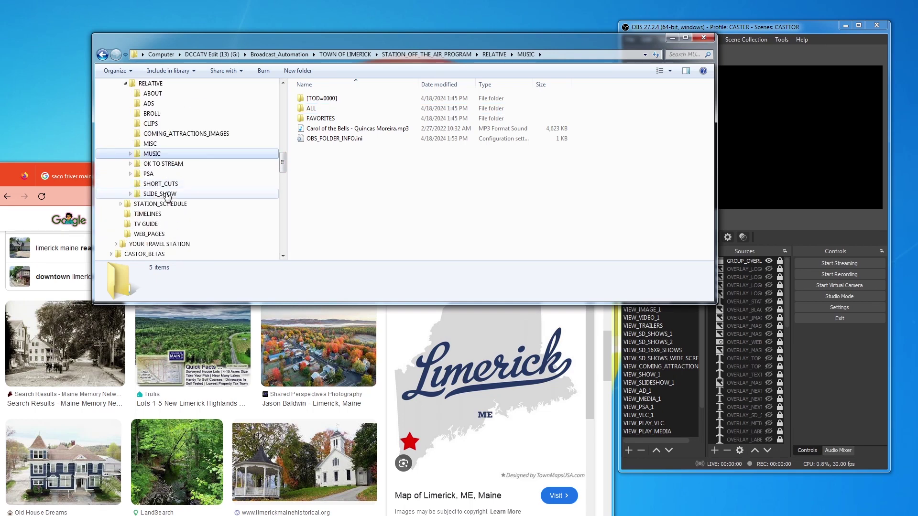
pyautogui.click(167, 196)
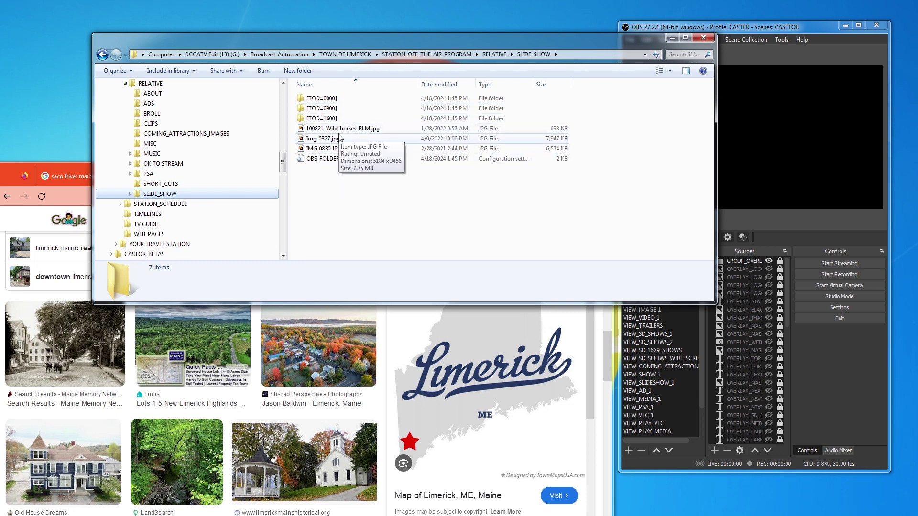
# Step: Examine the images in the [TOD=0000], [TOD=0900] and [TOD=1600] slide show folders, returning to SLIDE_SHOW after each
pyautogui.doubleClick(302, 99)
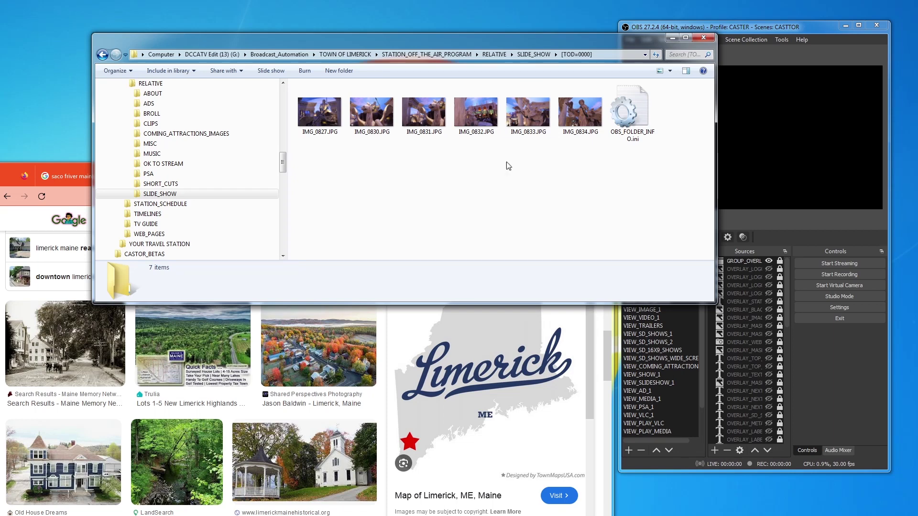
pyautogui.click(533, 54)
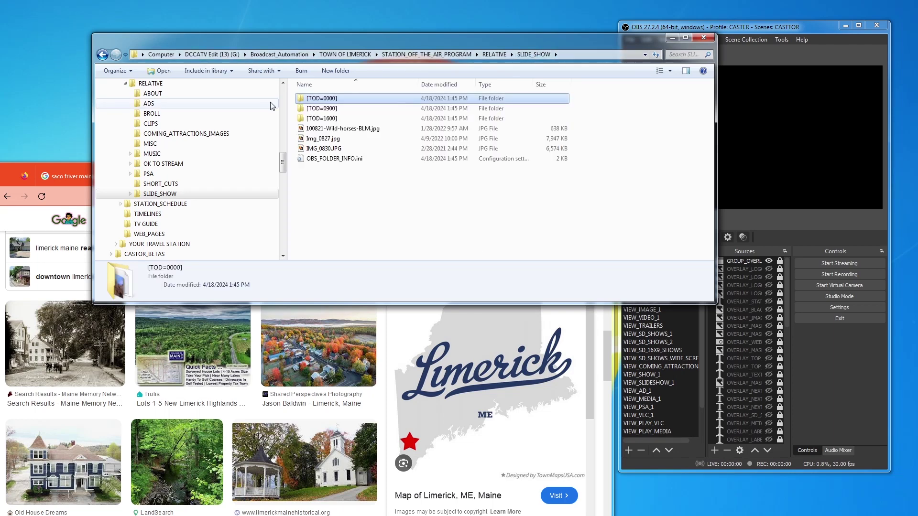
pyautogui.click(329, 109)
pyautogui.doubleClick(328, 109)
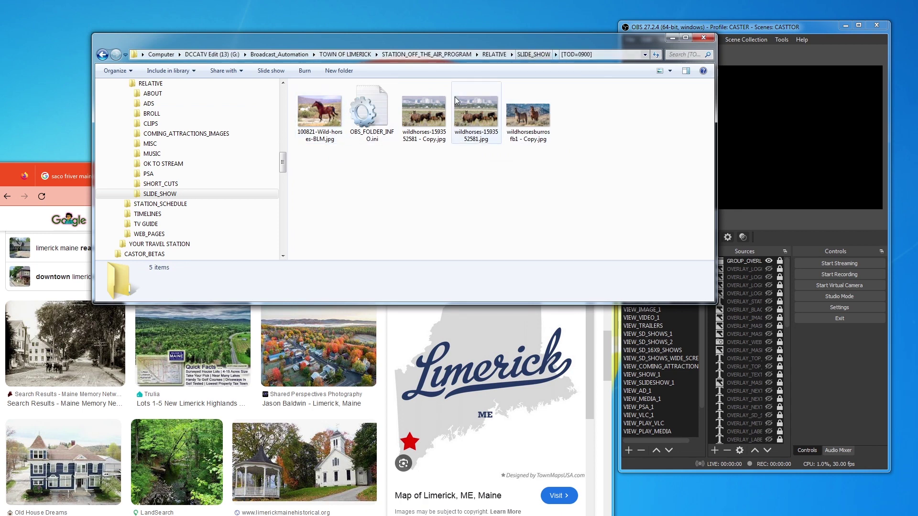
pyautogui.click(545, 54)
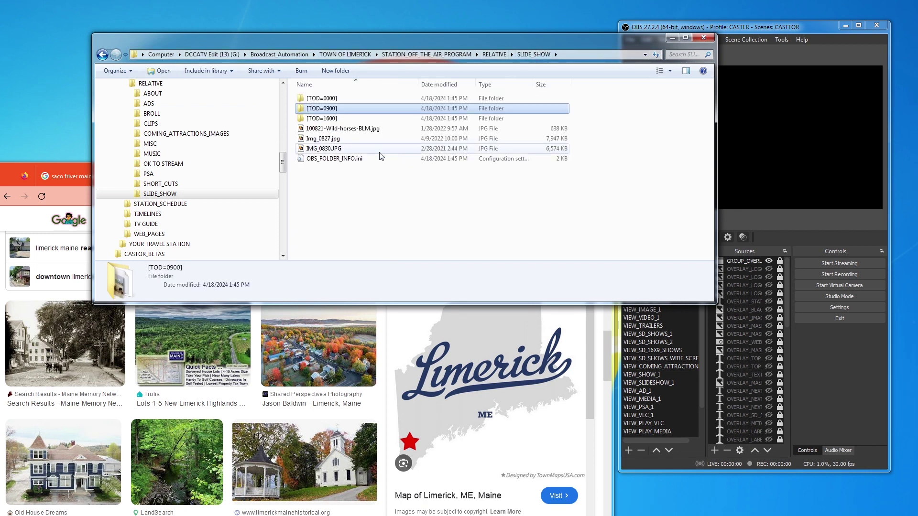
pyautogui.doubleClick(321, 119)
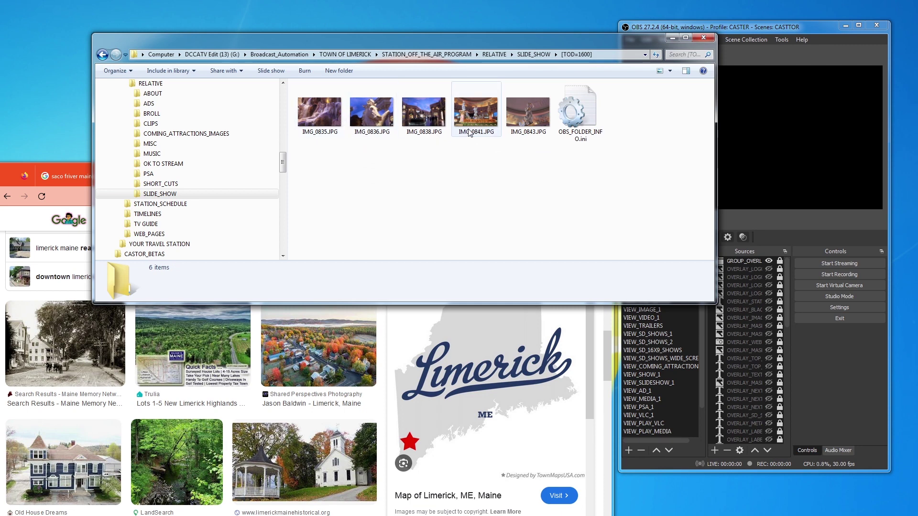
pyautogui.click(531, 54)
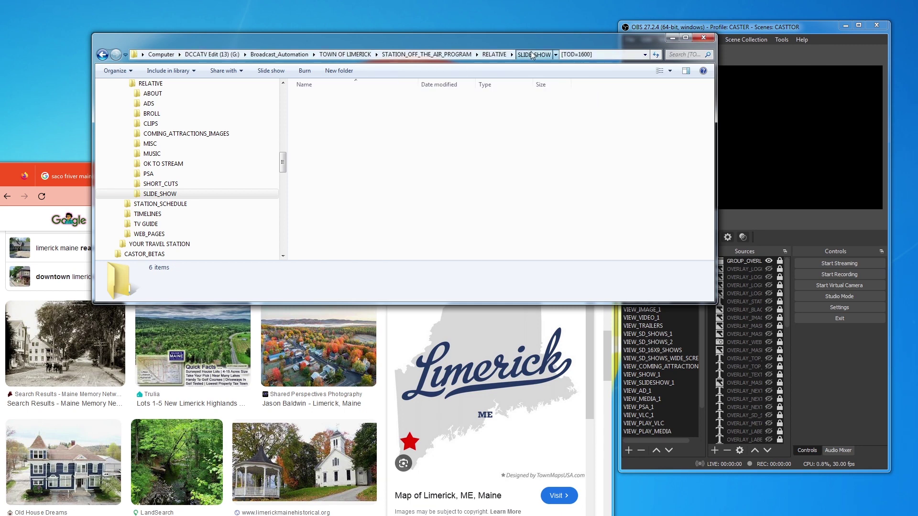
# Step: Shift the Explorer window off the web image results, reopen SLIDE_SHOW's [TOD=0000] folder and delete its photos IMG_0827.JPG through IMG_0834.JPG, keeping OBS_FOLDER_INFO.ini
pyautogui.click(318, 99)
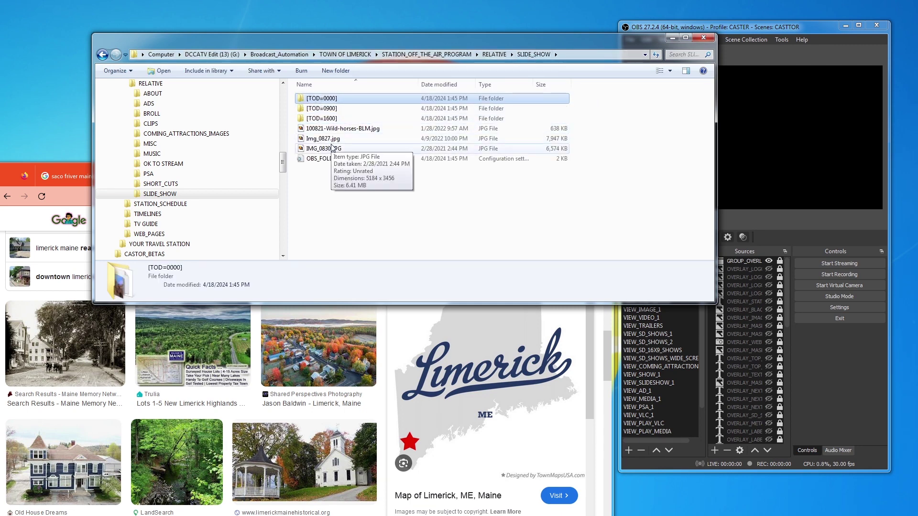
pyautogui.moveTo(383, 38); pyautogui.dragTo(478, 22)
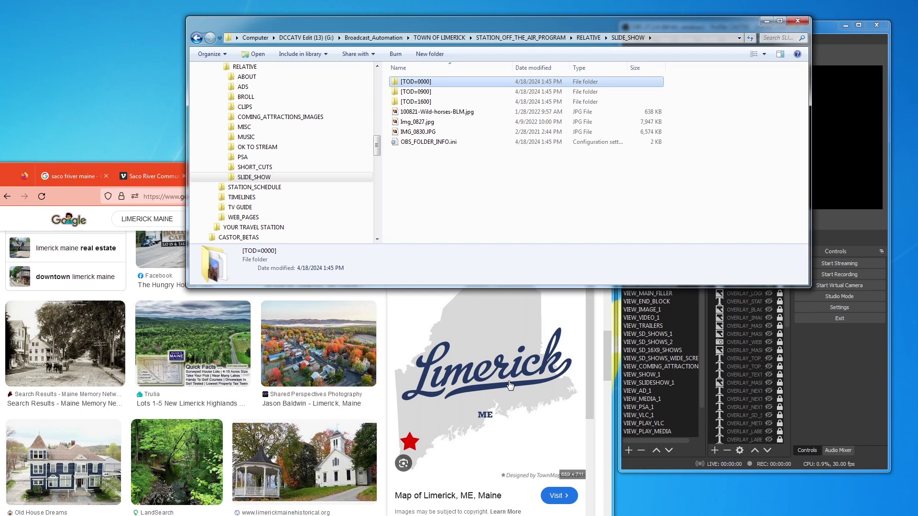
pyautogui.doubleClick(396, 84)
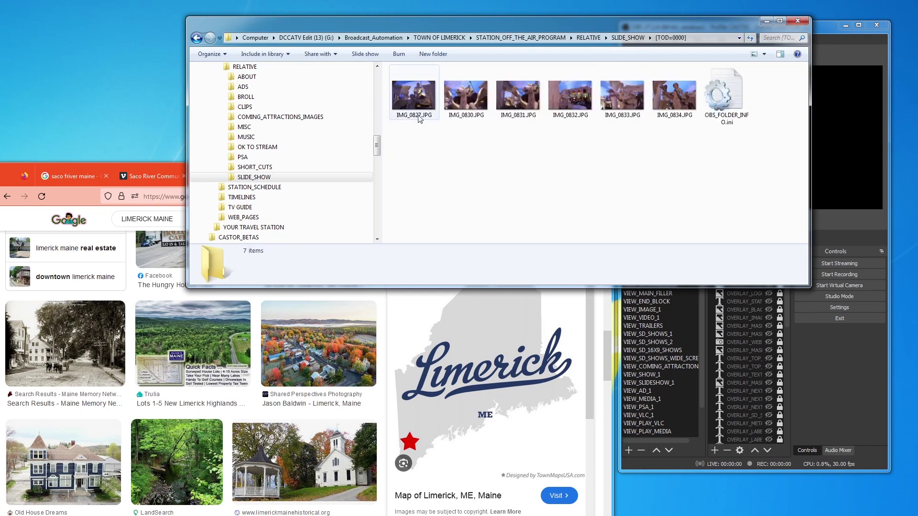
pyautogui.moveTo(410, 145); pyautogui.dragTo(657, 131)
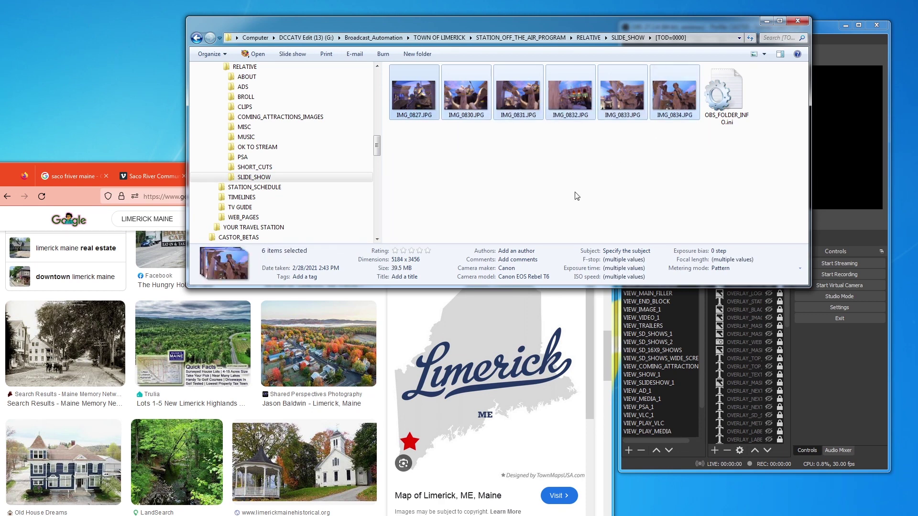
pyautogui.press('Delete')
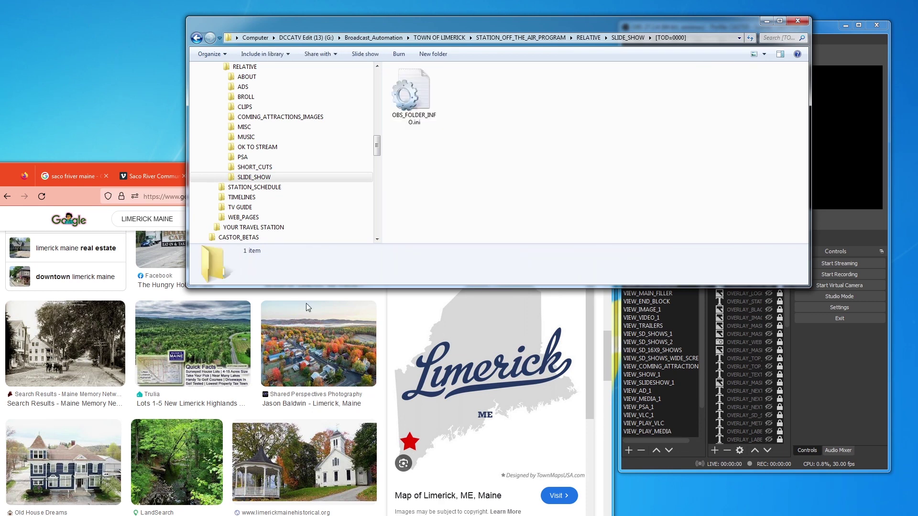
# Step: Find Alamy's autumn church and gazebo photo in the LIMERICK MAINE image results in Firefox, and copy it into Explorer's [TOD=0000] slide show folder
pyautogui.click(117, 345)
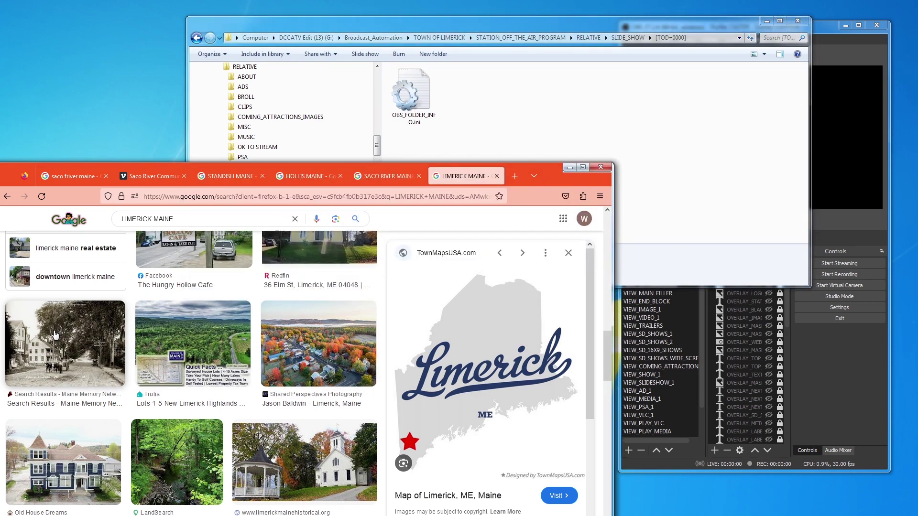
pyautogui.scroll(-10, 137, 346)
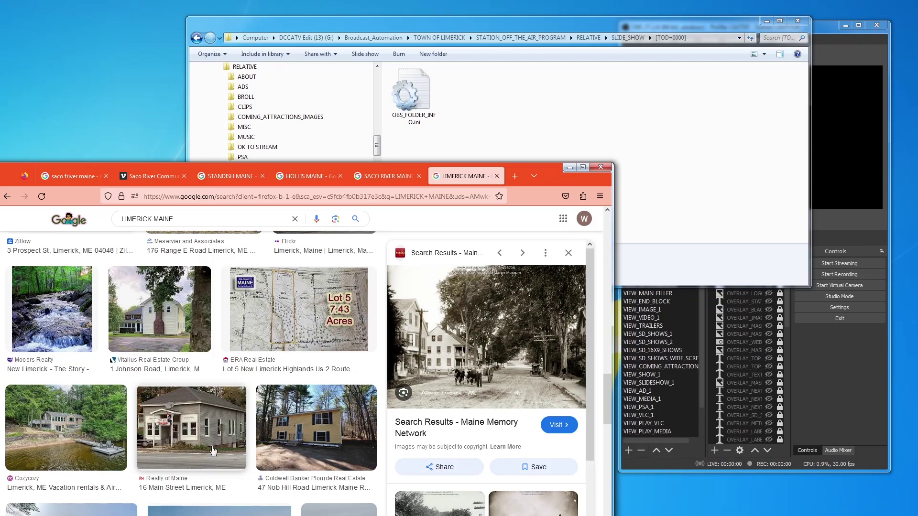
pyautogui.scroll(-1, 227, 414)
pyautogui.scroll(-8, 227, 414)
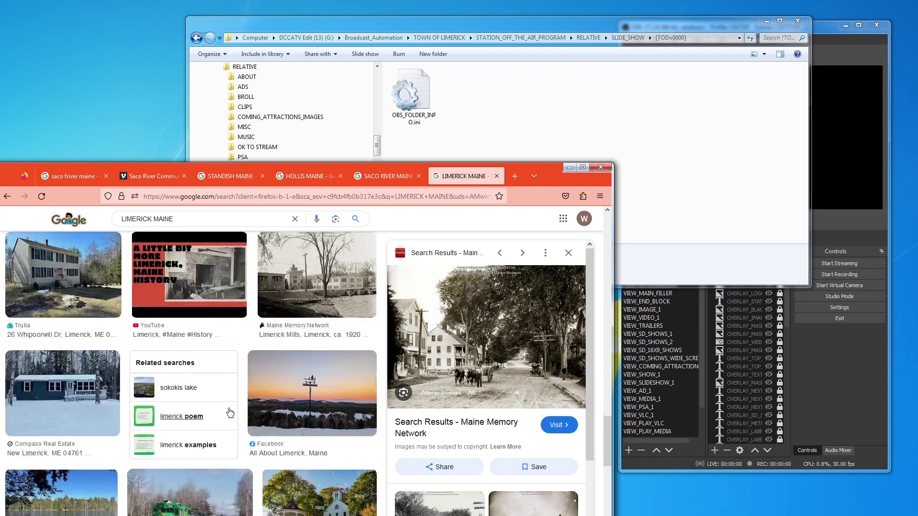
pyautogui.scroll(-2, 230, 413)
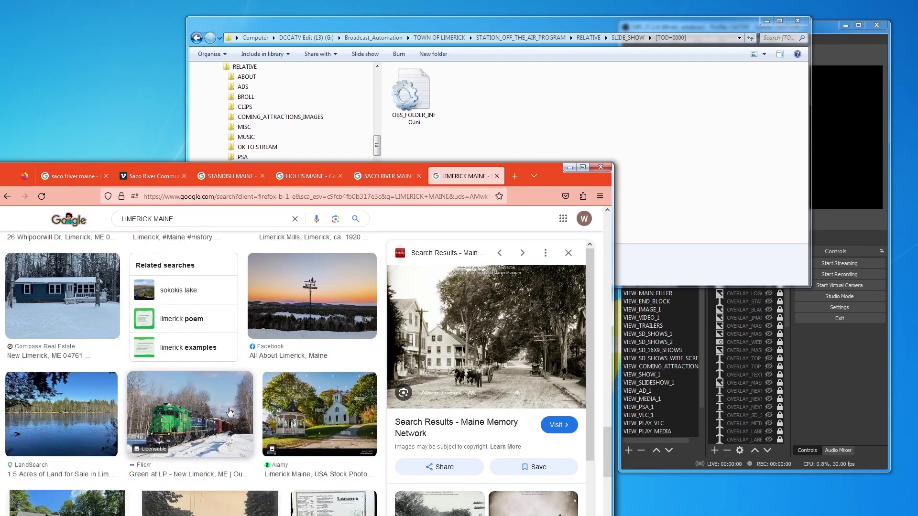
pyautogui.scroll(-2, 230, 413)
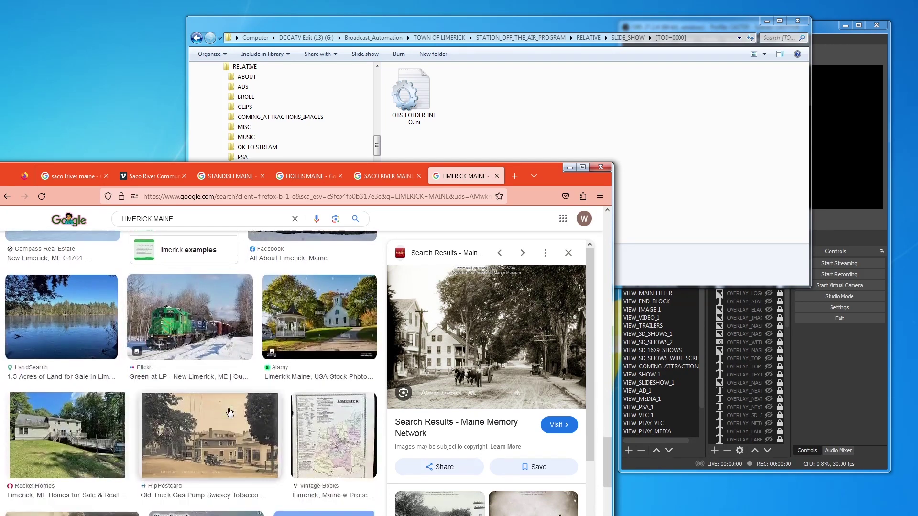
pyautogui.click(308, 315)
pyautogui.rightClick(309, 314)
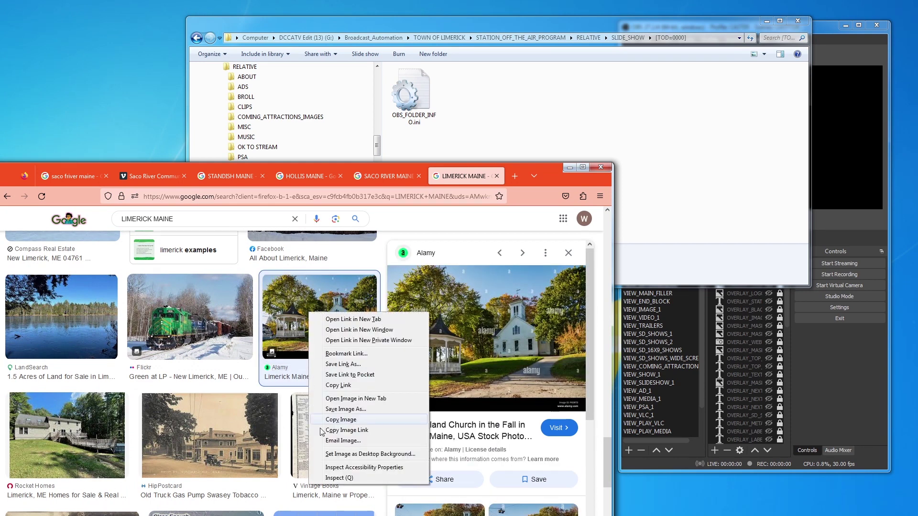
pyautogui.click(344, 420)
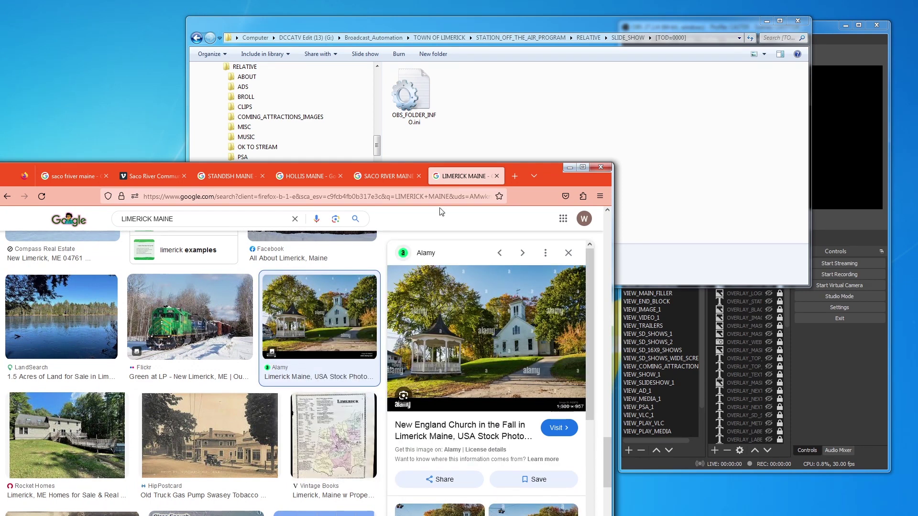
pyautogui.click(497, 82)
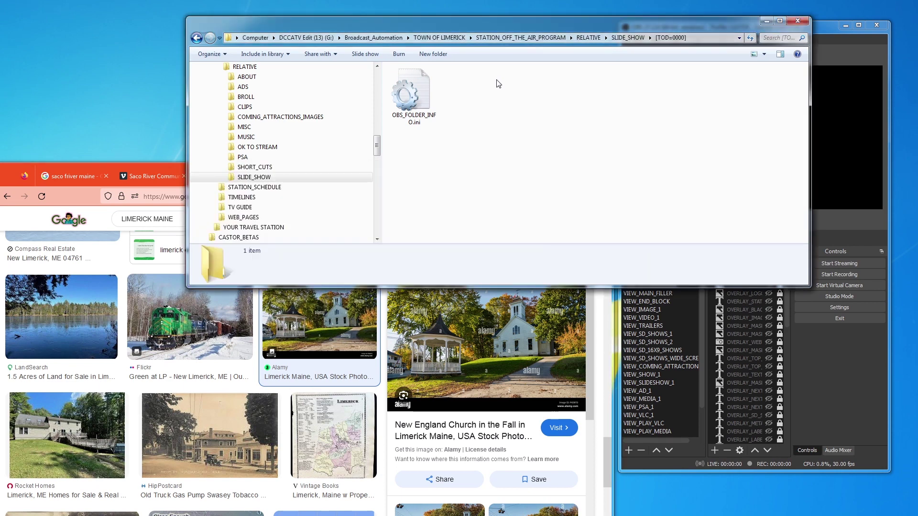
pyautogui.hotkey('ctrl', 'v')
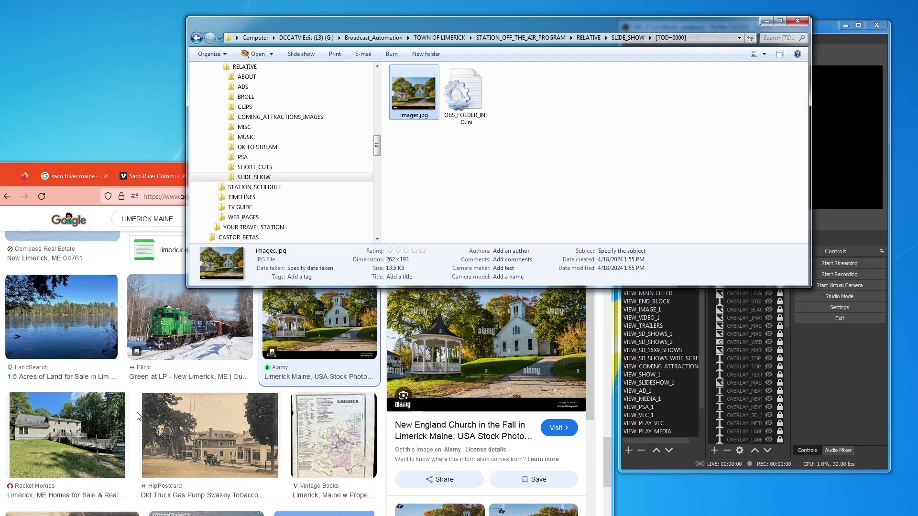
# Step: Find the Homes.com aerial photo of the road through the woods and copy it into [TOD=0000], keeping both same-named files
pyautogui.click(73, 494)
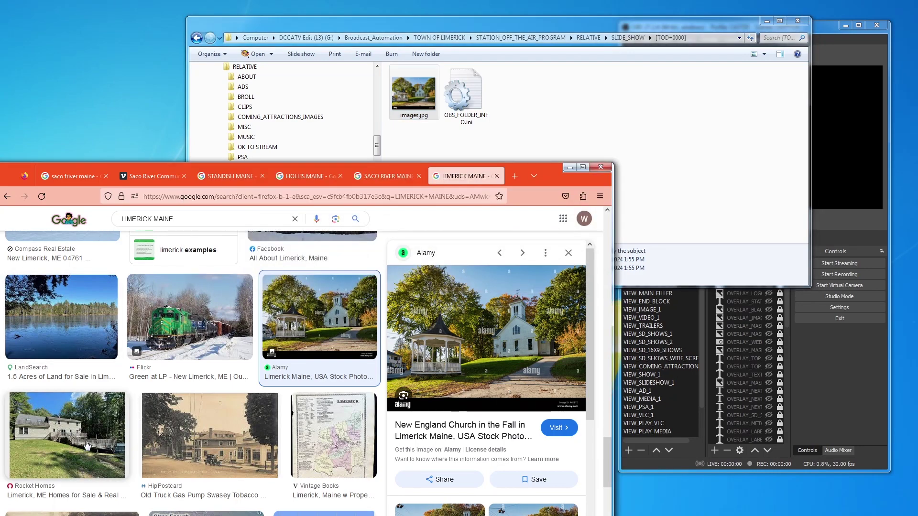
pyautogui.scroll(-9, 90, 440)
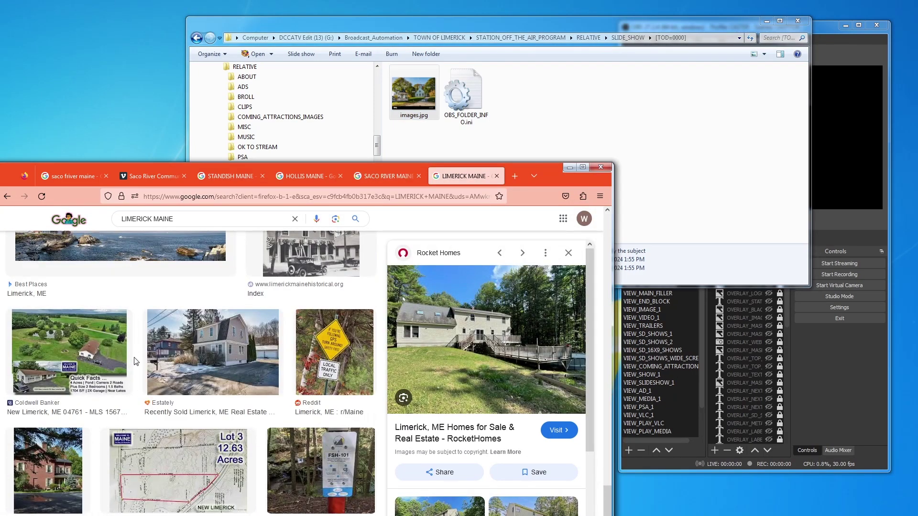
pyautogui.scroll(-2, 137, 362)
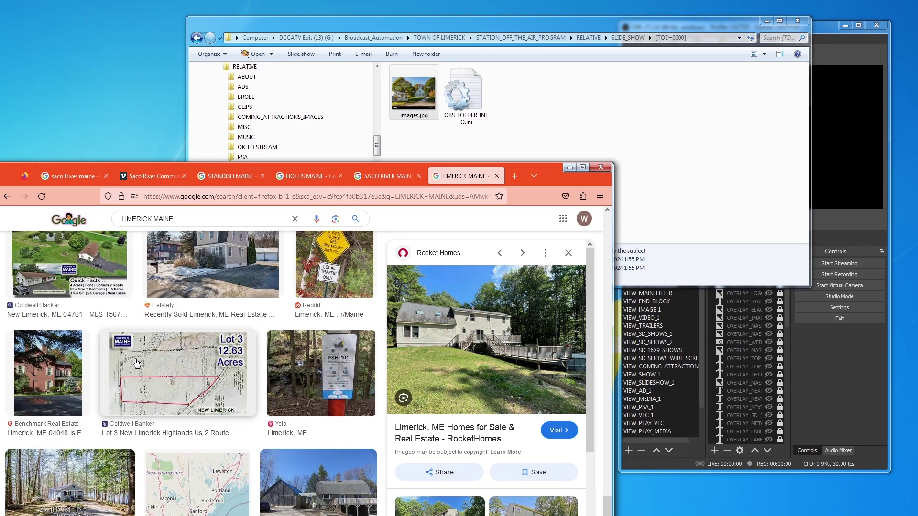
pyautogui.scroll(-6, 137, 362)
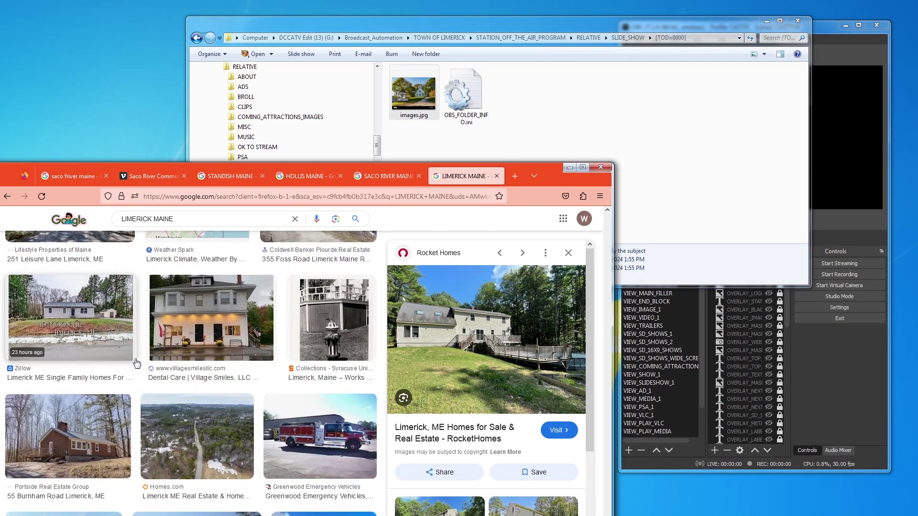
pyautogui.click(176, 438)
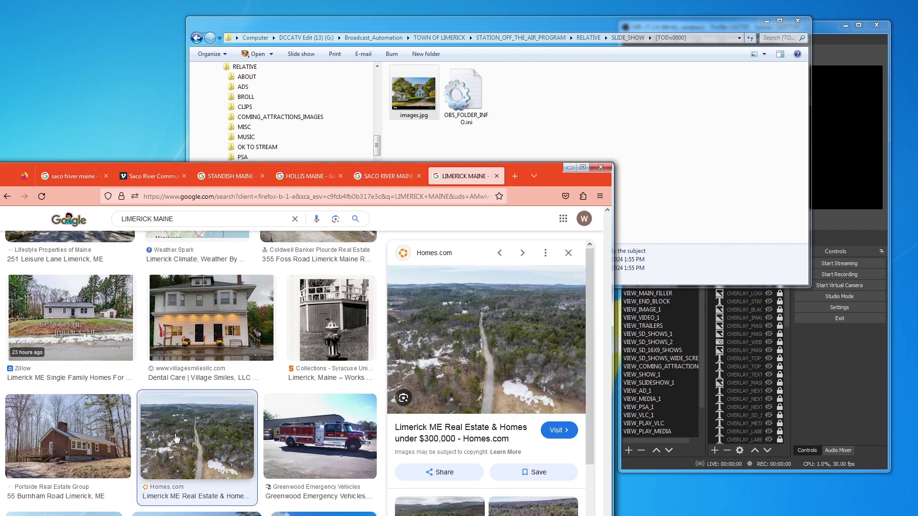
pyautogui.rightClick(176, 438)
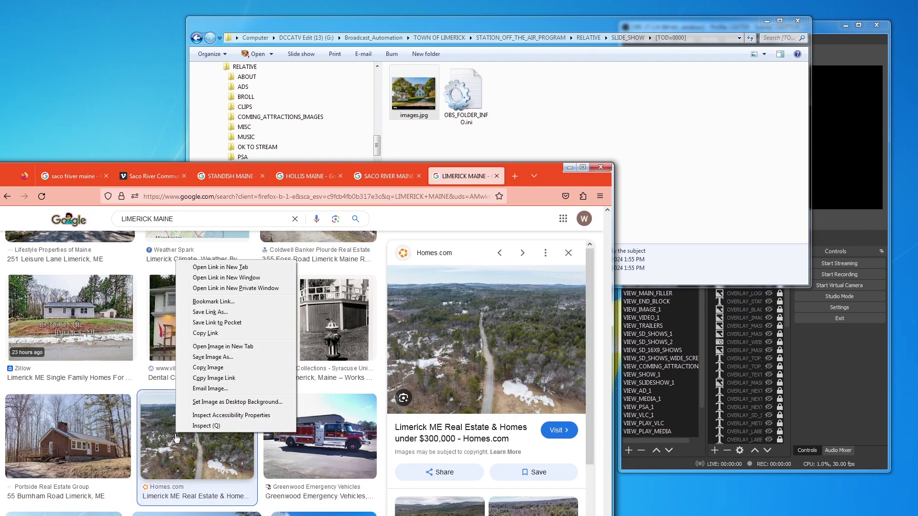
pyautogui.click(208, 368)
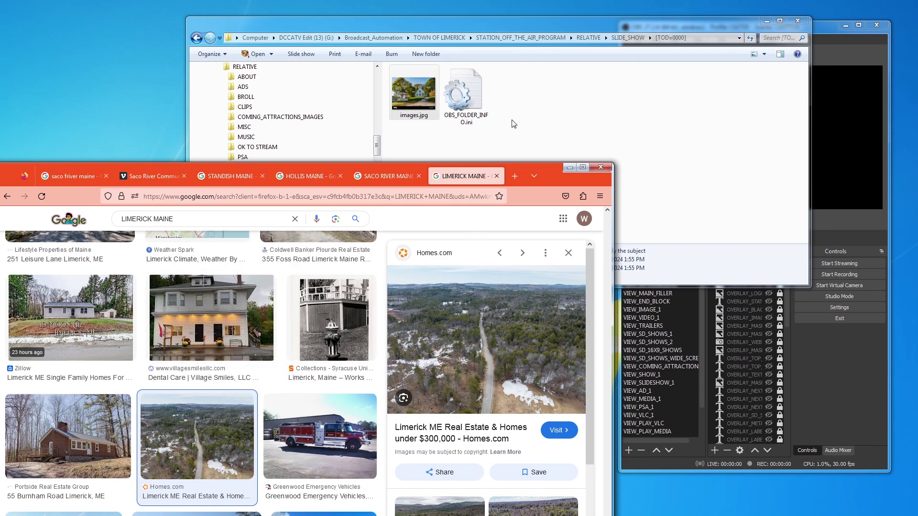
pyautogui.click(530, 110)
pyautogui.hotkey('ctrl', 'v')
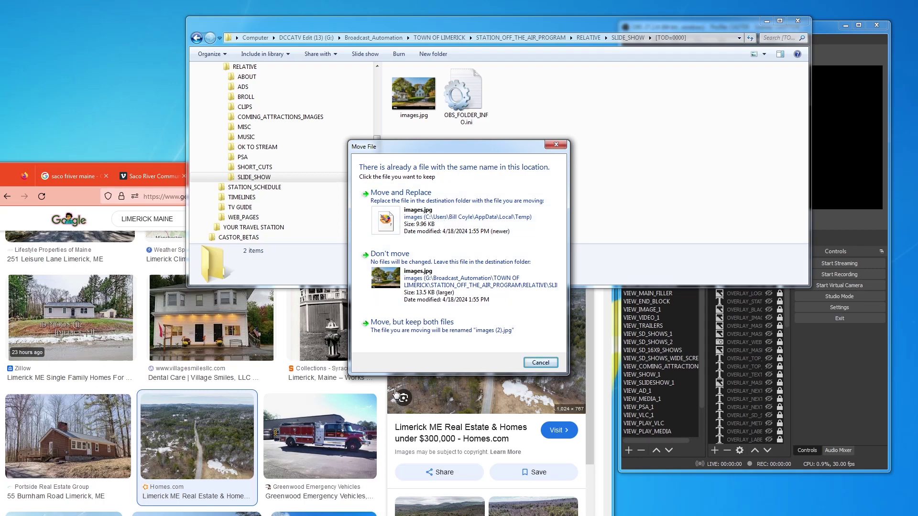
pyautogui.click(412, 325)
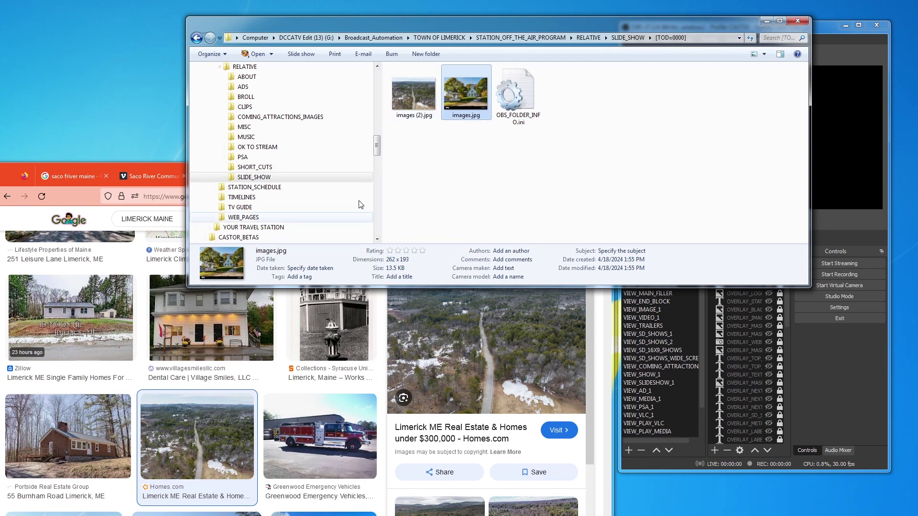
# Step: Copy Movoto's photo of the tree-covered lake island from the image results into [TOD=0000], keeping both same-named files
pyautogui.click(79, 438)
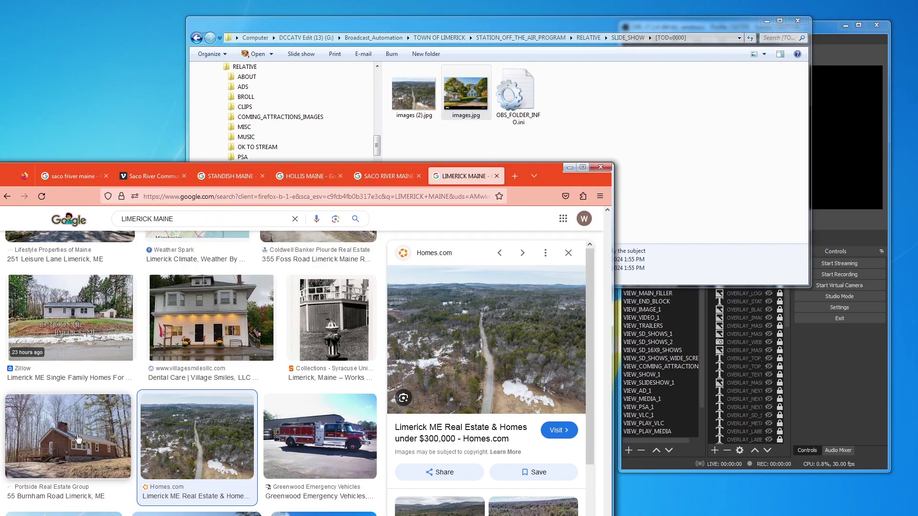
pyautogui.scroll(-3, 79, 438)
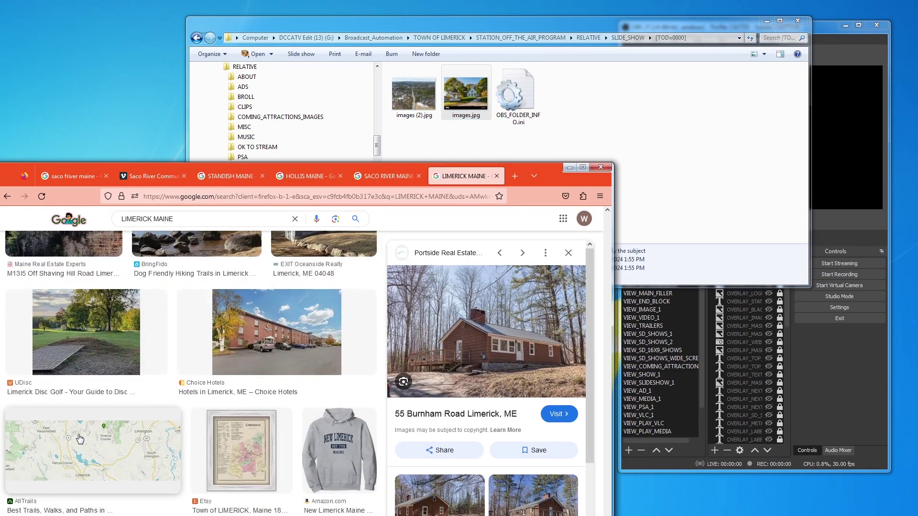
pyautogui.scroll(-8, 80, 439)
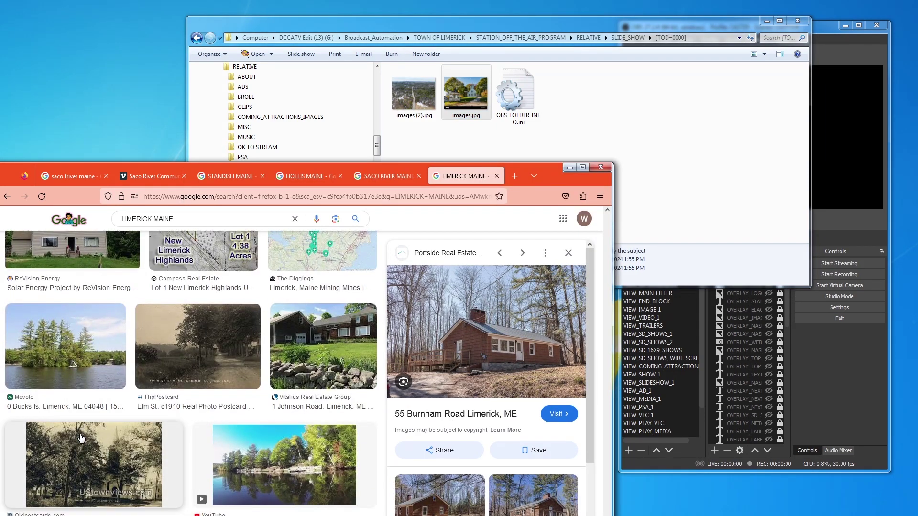
pyautogui.scroll(-1, 81, 438)
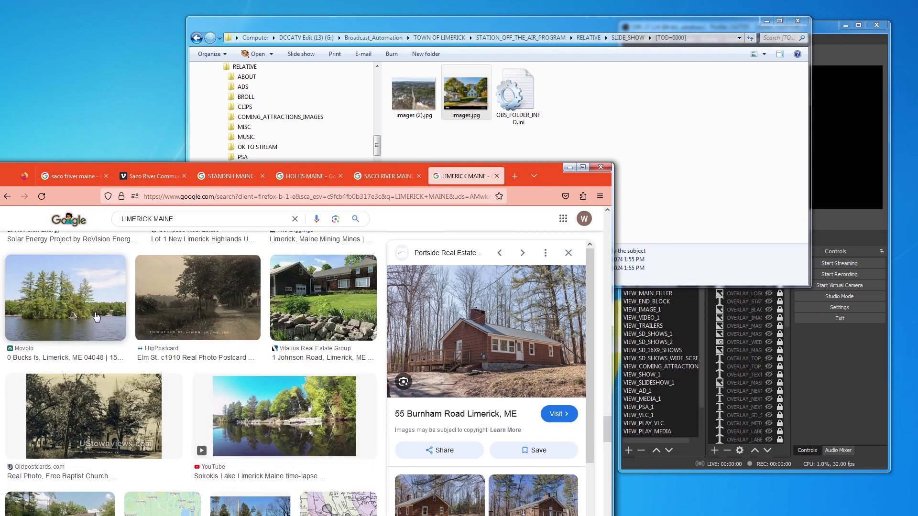
pyautogui.click(83, 299)
pyautogui.rightClick(83, 299)
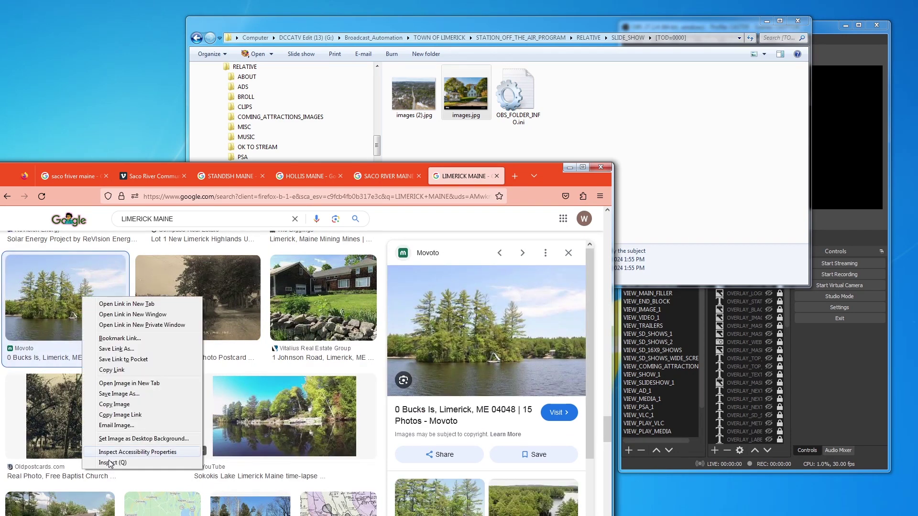
pyautogui.click(115, 405)
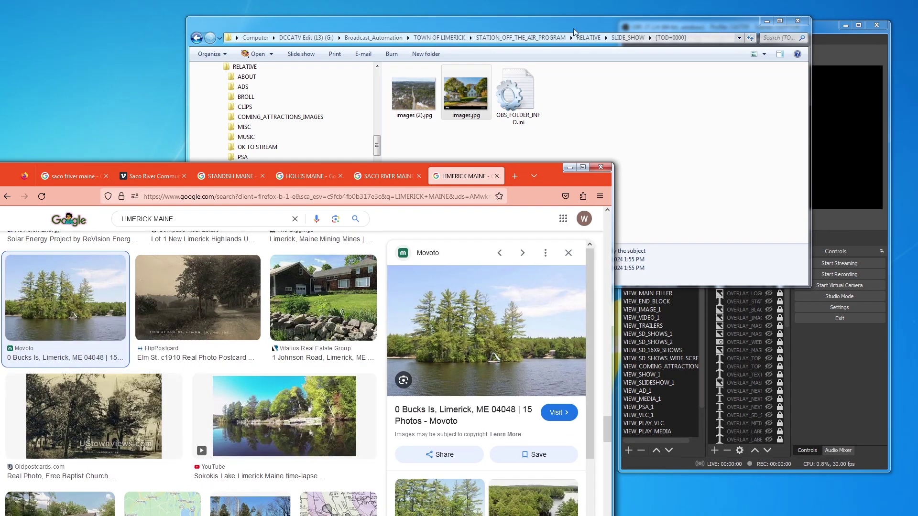
pyautogui.click(574, 99)
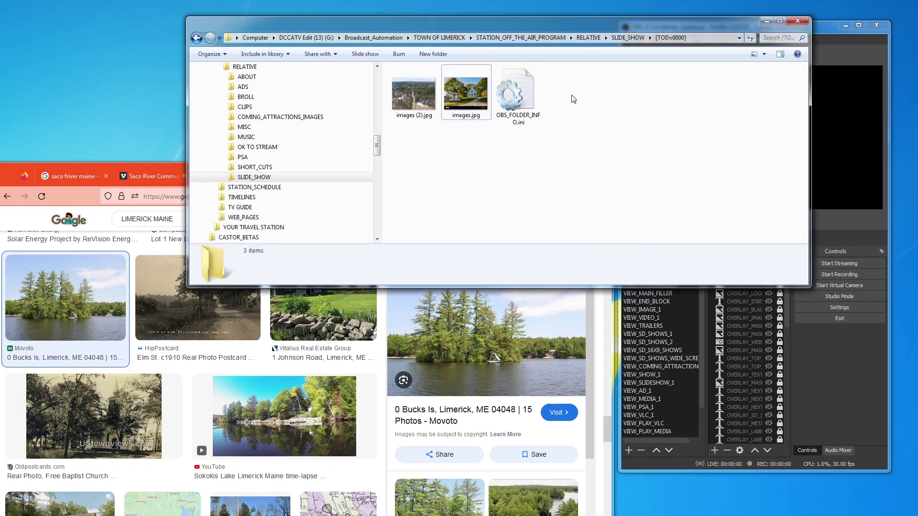
pyautogui.hotkey('ctrl', 'v')
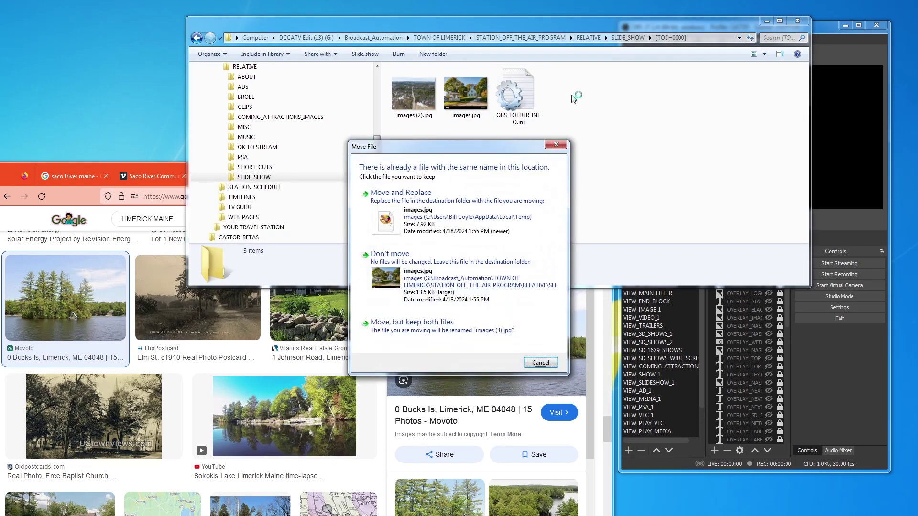
pyautogui.click(400, 336)
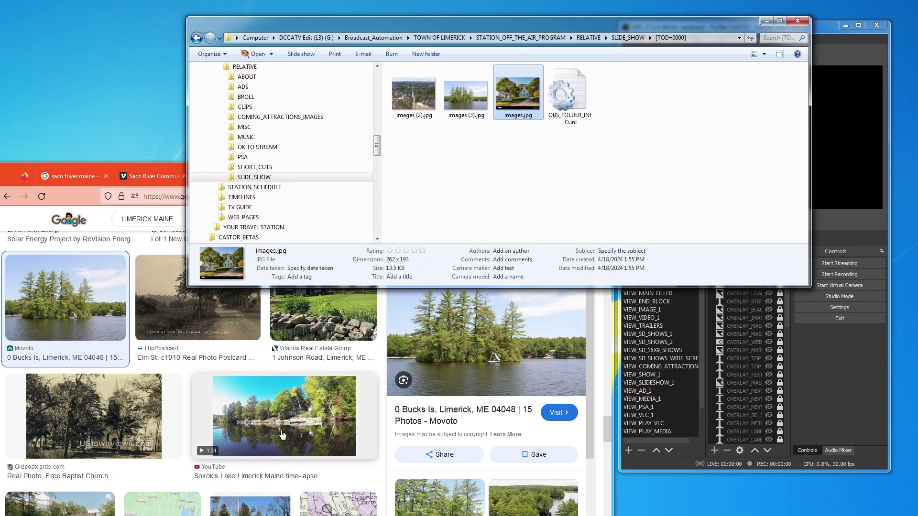
# Step: Copy the Sokokis Lake time-lapse video's thumbnail from the image results into [TOD=0000], keeping both same-named files
pyautogui.click(282, 434)
pyautogui.rightClick(282, 429)
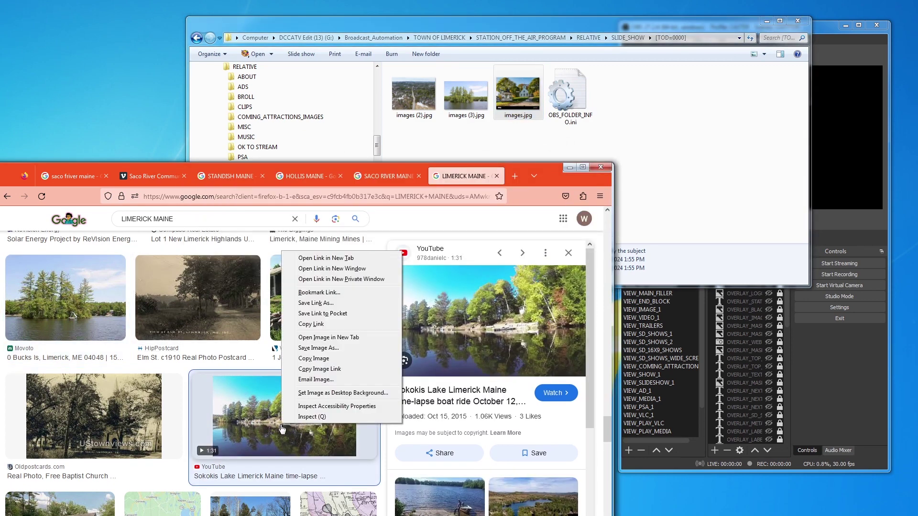
pyautogui.click(320, 359)
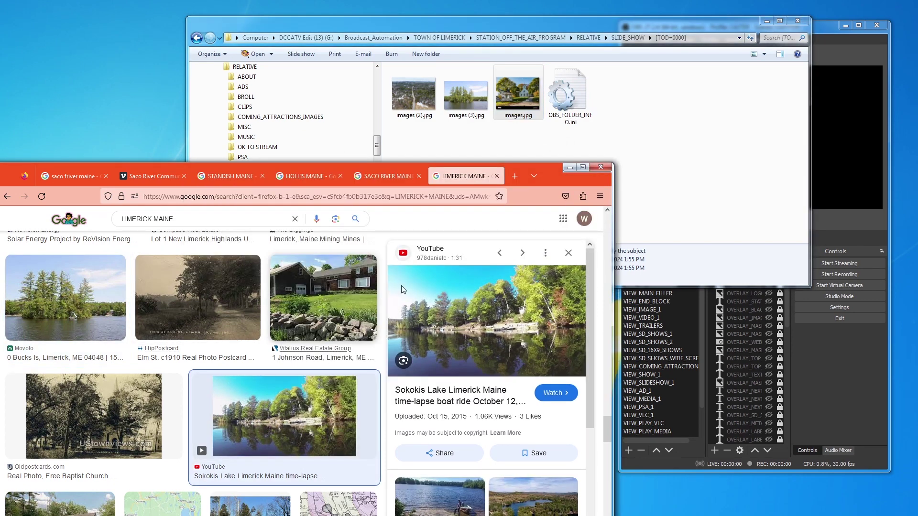
pyautogui.click(639, 106)
pyautogui.hotkey('ctrl', 'v')
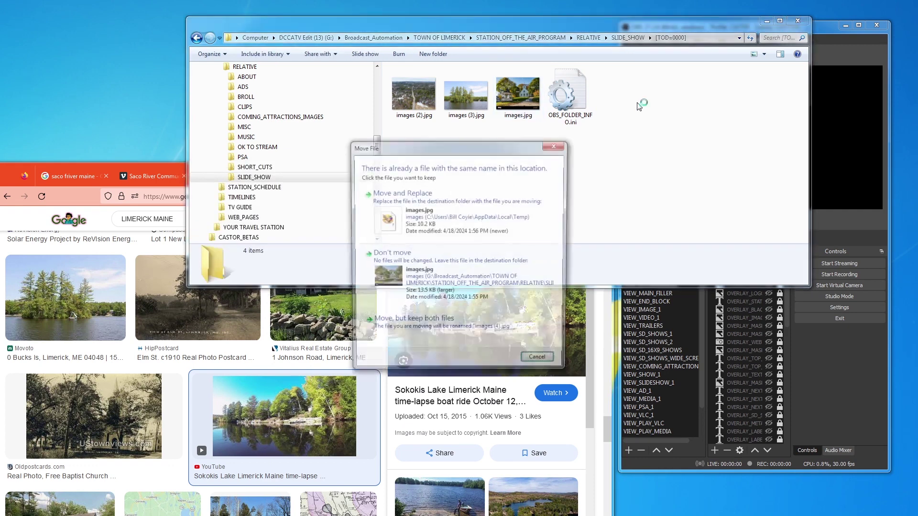
pyautogui.click(414, 327)
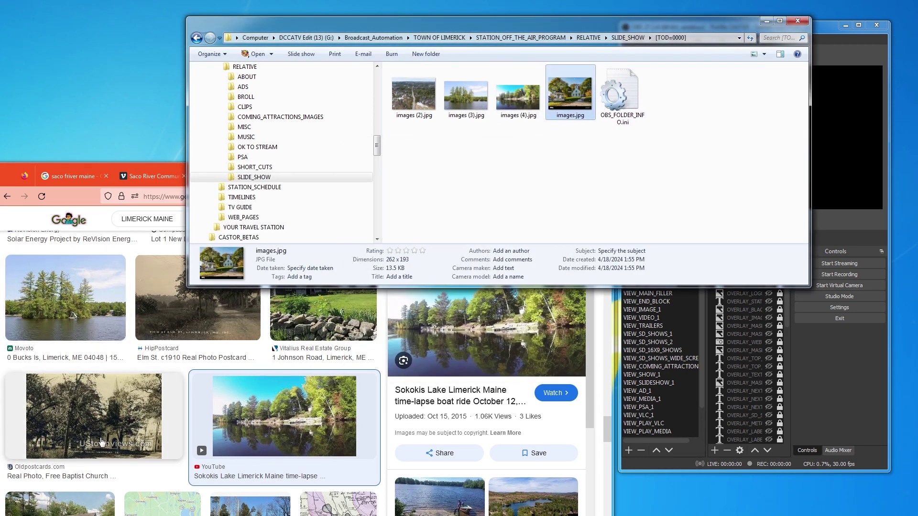
# Step: Find the Wright Chocolate House storefront photo in the LIMERICK MAINE image results and copy it into [TOD=0000], keeping both same-named files
pyautogui.click(171, 416)
pyautogui.scroll(-5, 172, 414)
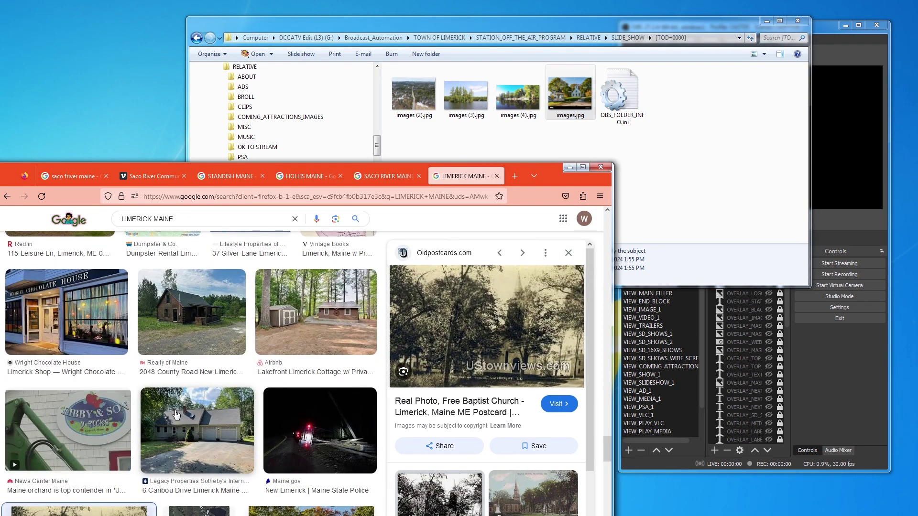
pyautogui.click(58, 300)
pyautogui.rightClick(63, 300)
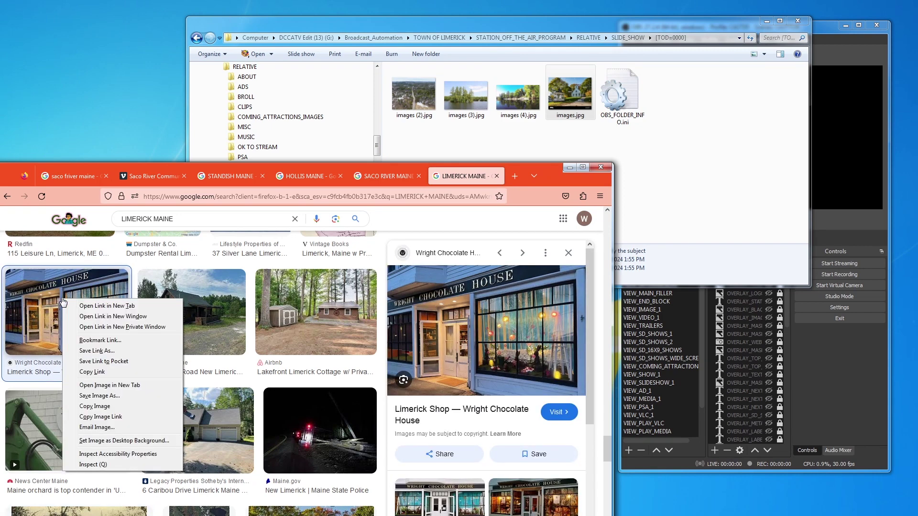
pyautogui.click(98, 415)
pyautogui.click(693, 92)
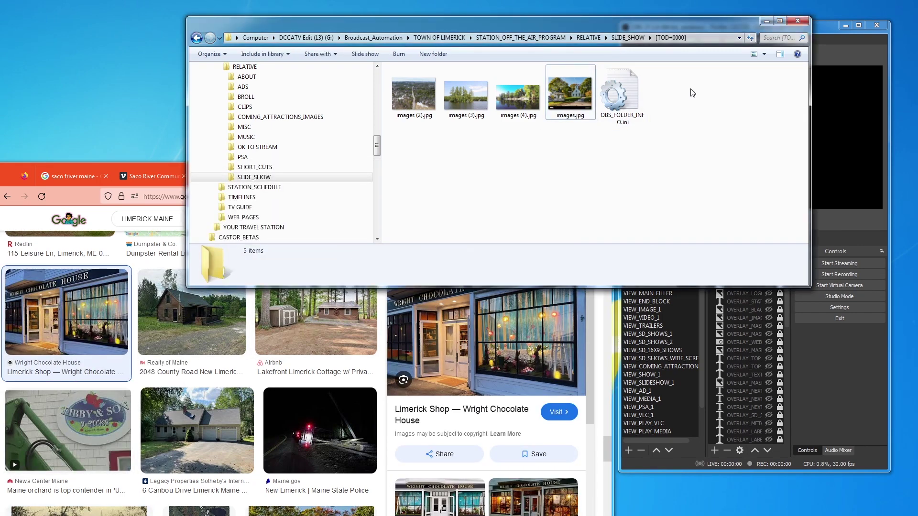
pyautogui.hotkey('ctrl', 'v')
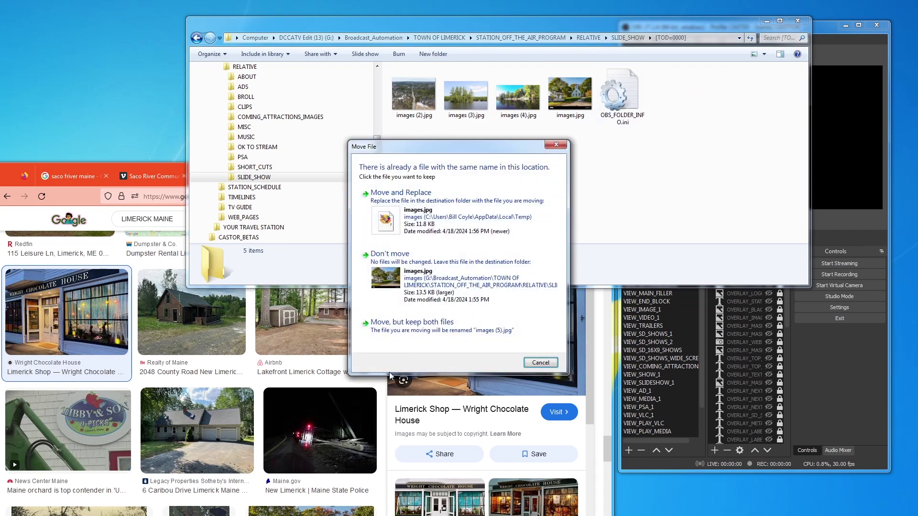
pyautogui.click(426, 329)
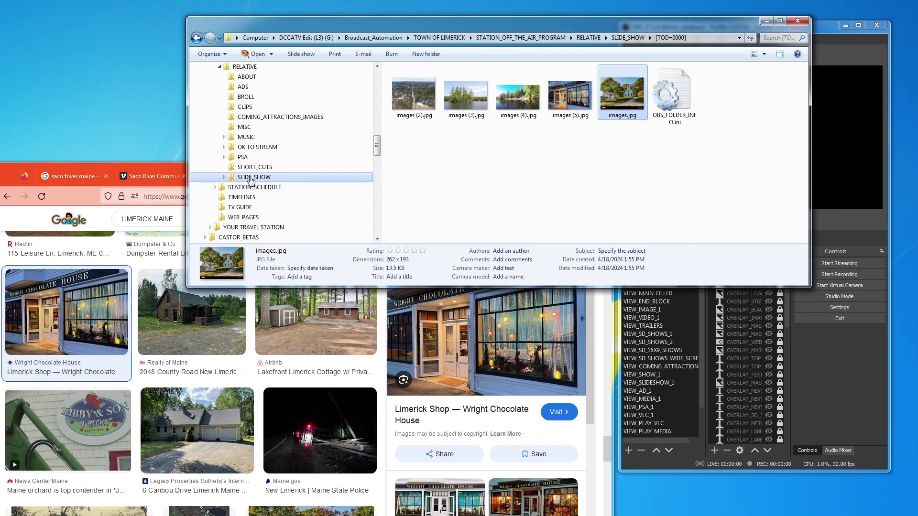
# Step: Look through the [TOD=0900] and [TOD=1600] slide show folders, and return to the station's RELATIVE folder
pyautogui.click(628, 37)
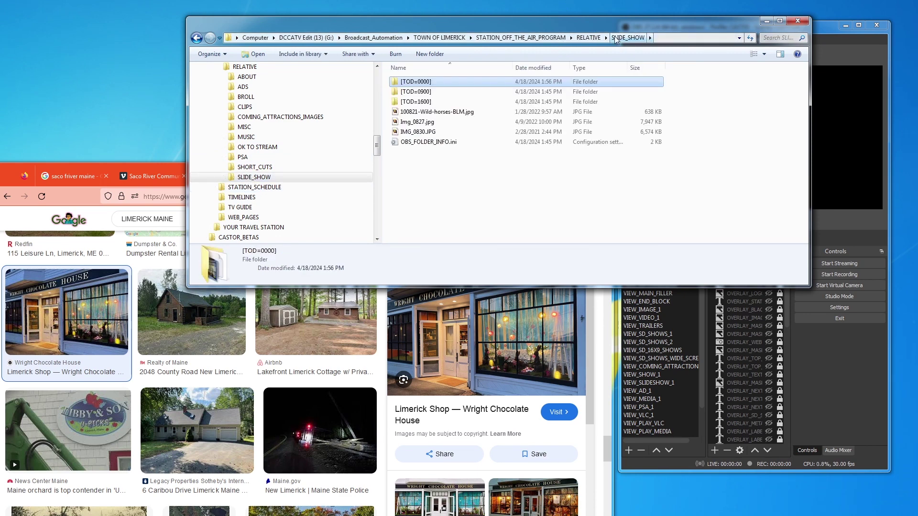
pyautogui.doubleClick(414, 92)
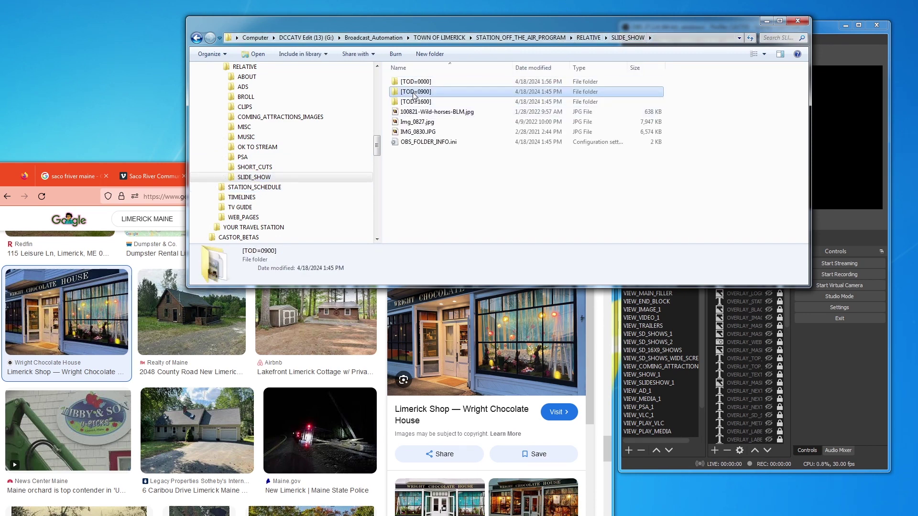
pyautogui.press('BackSpace')
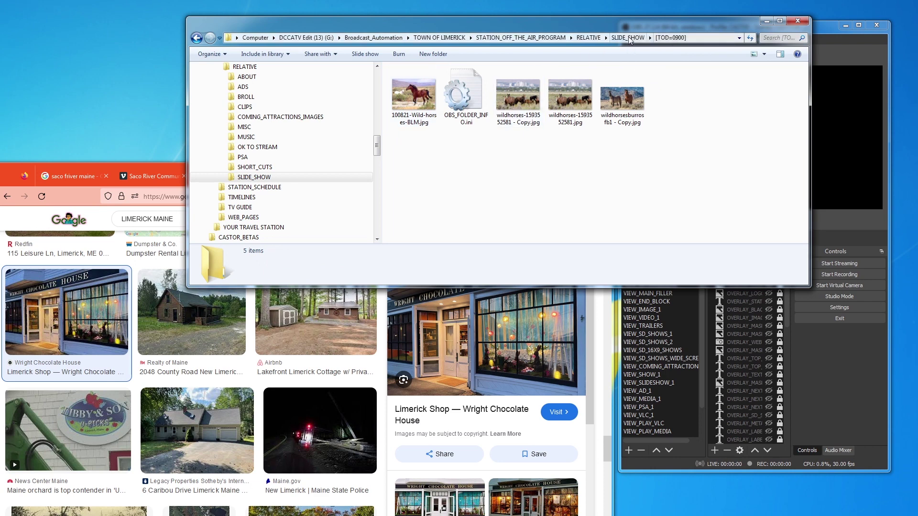
pyautogui.doubleClick(414, 101)
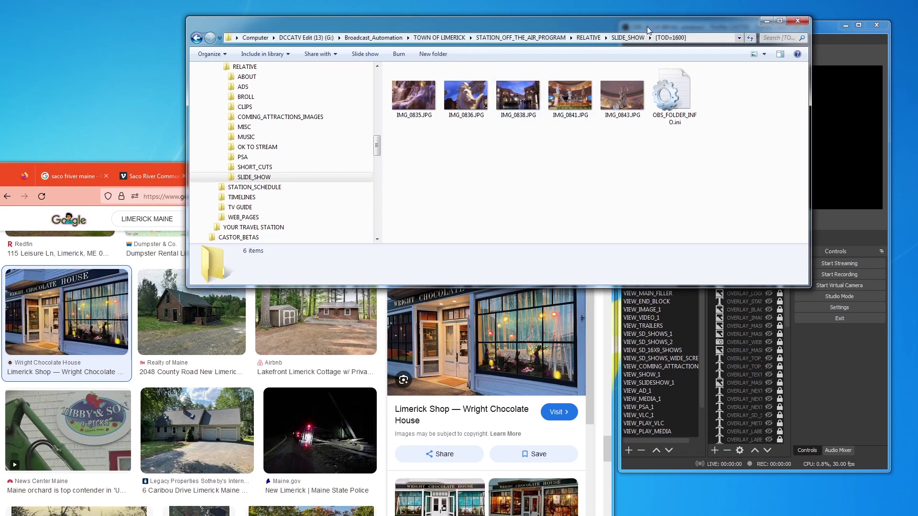
pyautogui.press('BackSpace')
pyautogui.click(588, 39)
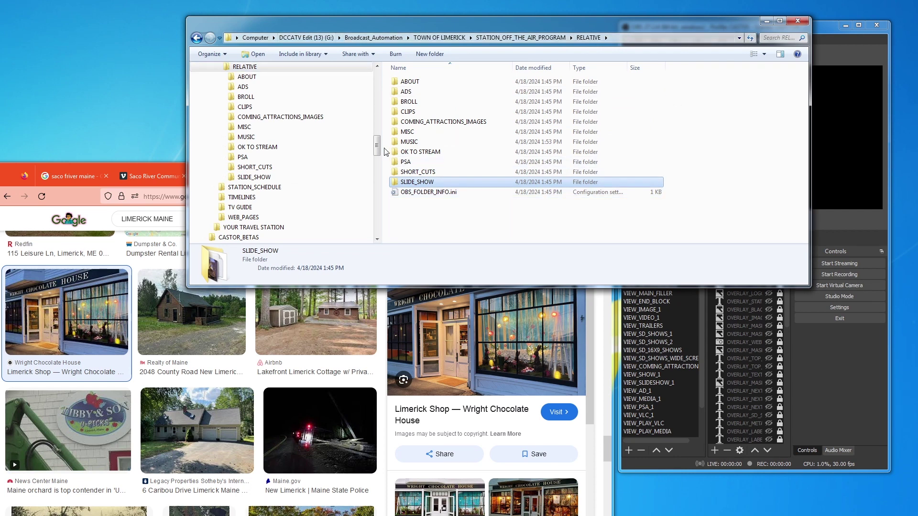
pyautogui.scroll(2, 377, 149)
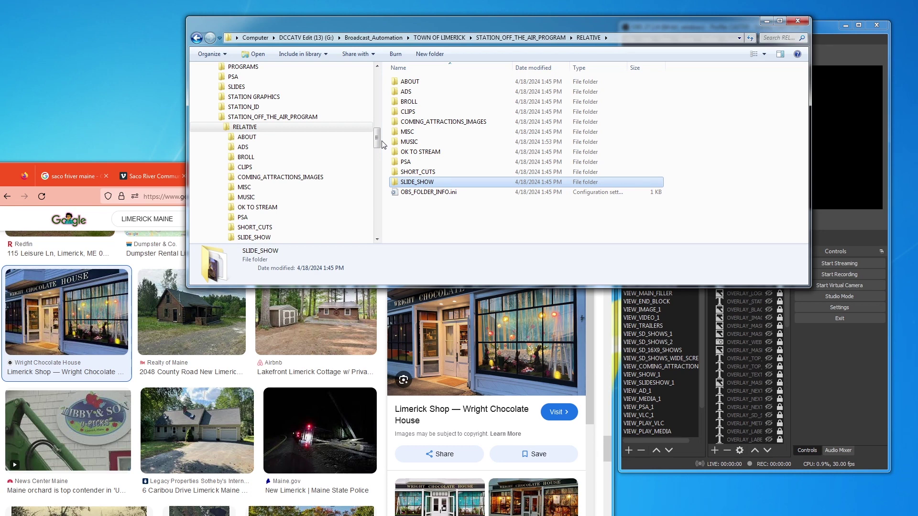
# Step: Clear Explorer and Firefox from the desktop and switch to CAST-TOR's Configuration Menu and Program Schedule Editor, arranged beside OBS
pyautogui.click(215, 117)
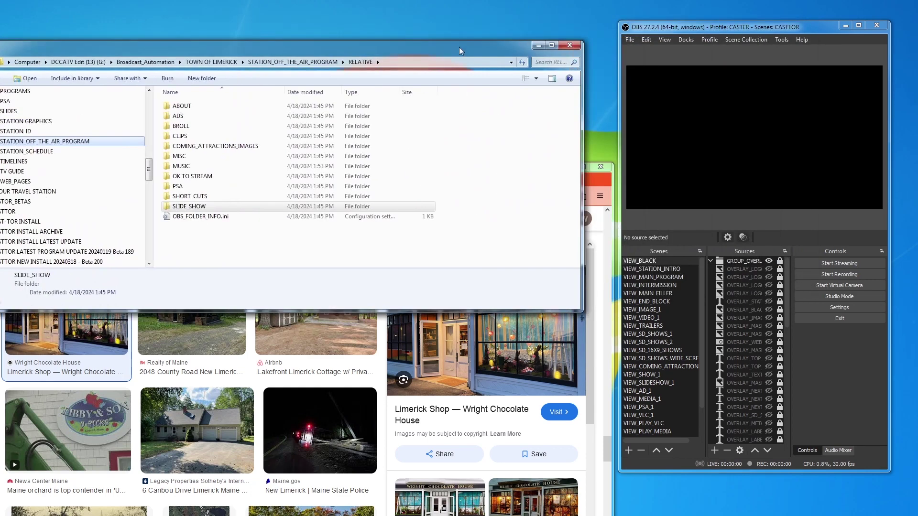
pyautogui.moveTo(683, 21); pyautogui.dragTo(458, 47)
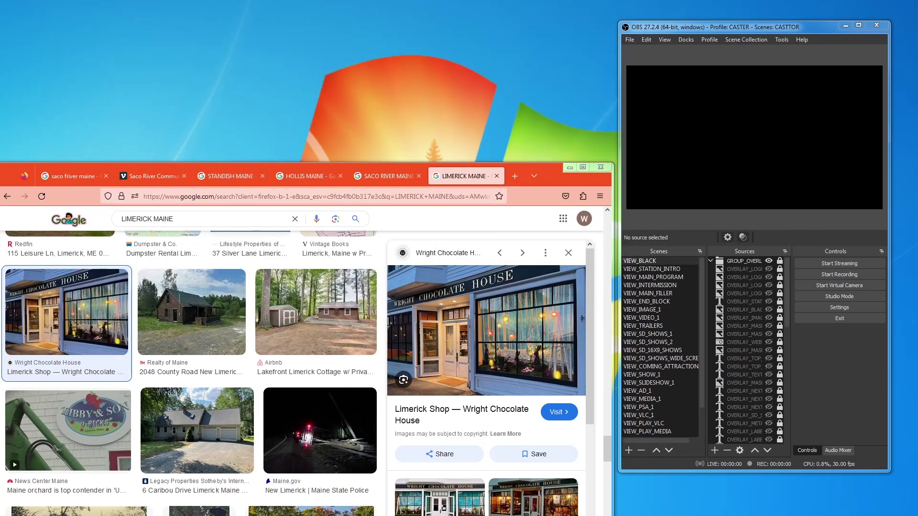
pyautogui.click(570, 169)
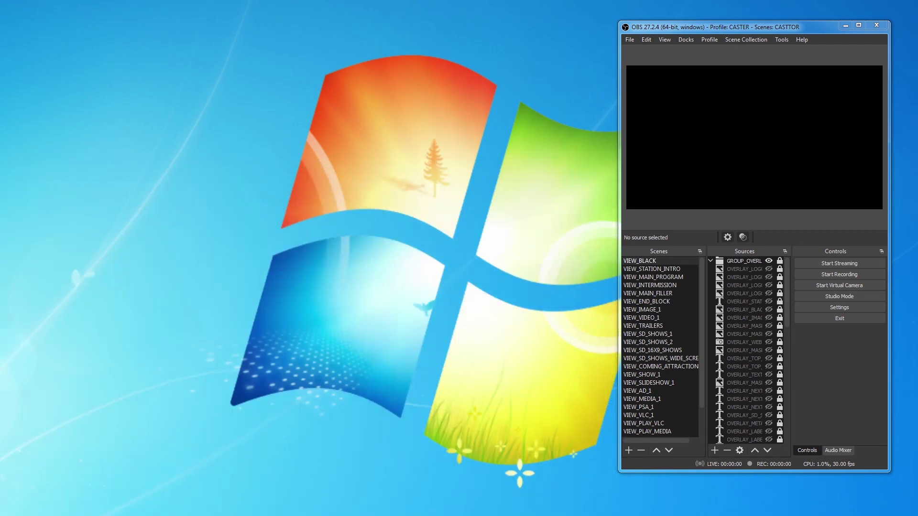
pyautogui.moveTo(194, 90); pyautogui.dragTo(365, 47)
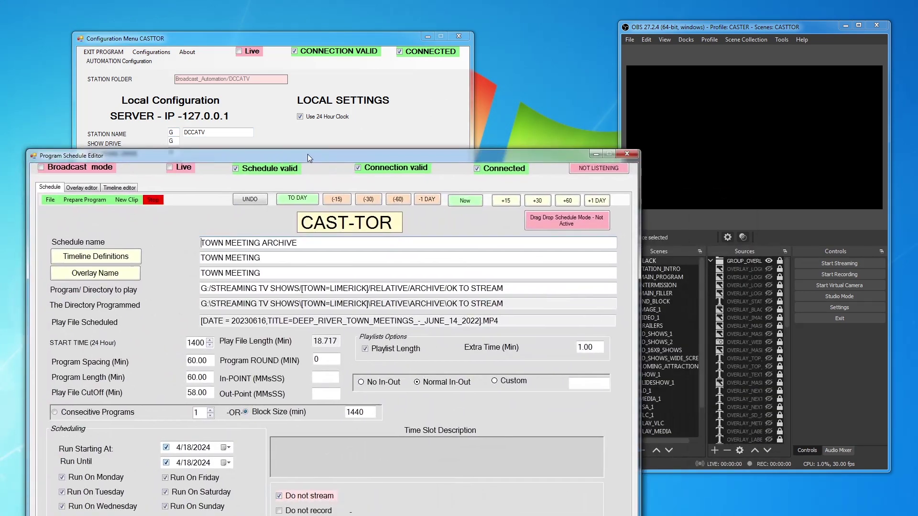
pyautogui.moveTo(308, 154); pyautogui.dragTo(288, 159)
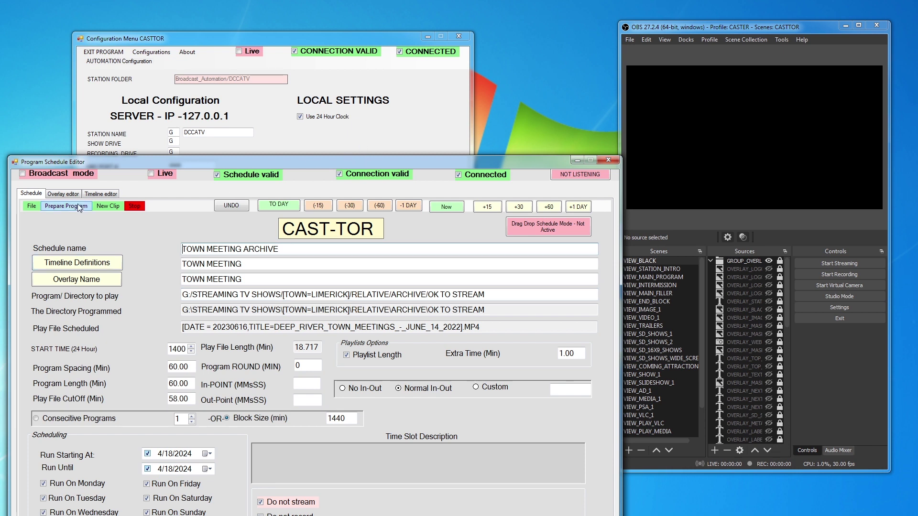
# Step: Play the TOWN MEETING ARCHIVE episode under the DCCATV station to check its overlays in OBS, and stop playback
pyautogui.click(65, 204)
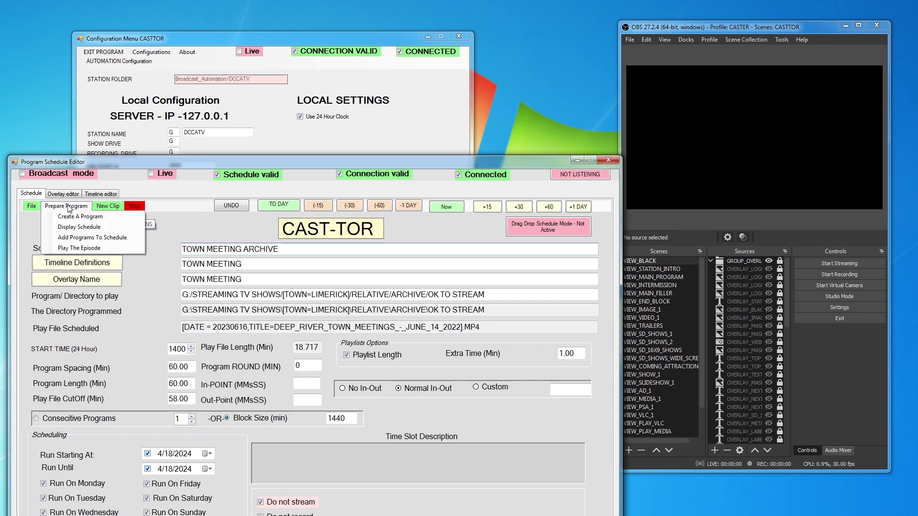
pyautogui.click(78, 247)
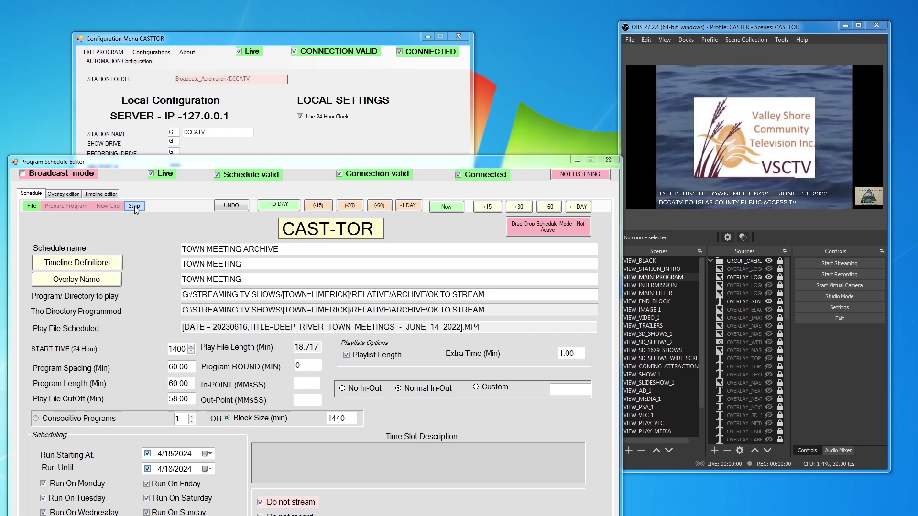
pyautogui.click(134, 206)
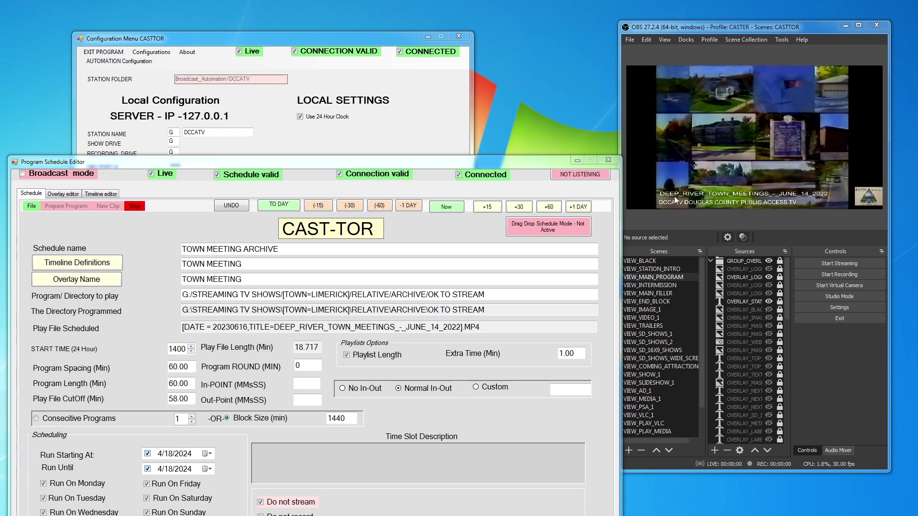
pyautogui.click(134, 206)
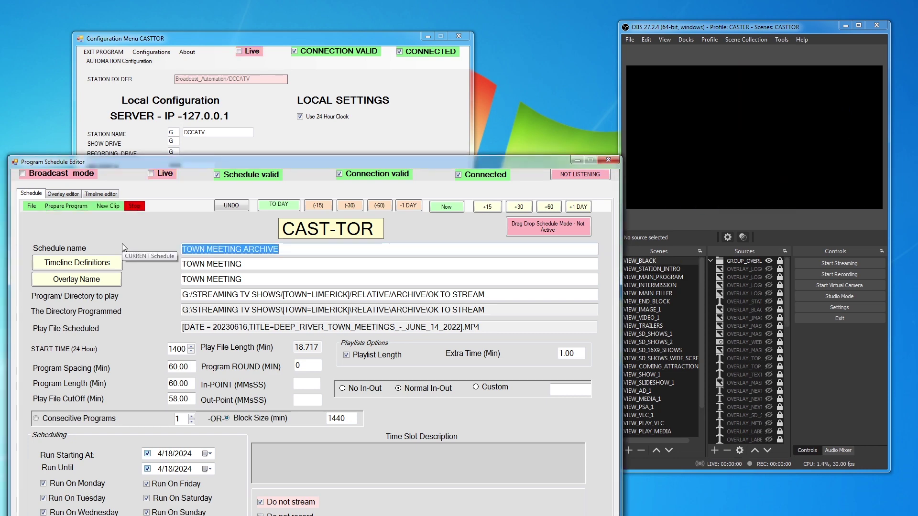
# Step: Change the station in the Configuration Menu to TOWN OF LIMERICK on drive G
pyautogui.click(289, 139)
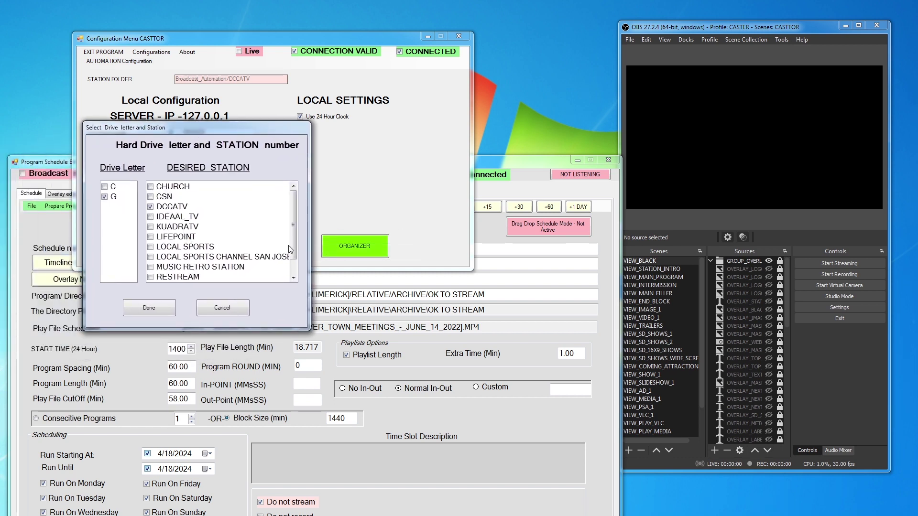
pyautogui.scroll(-1, 293, 264)
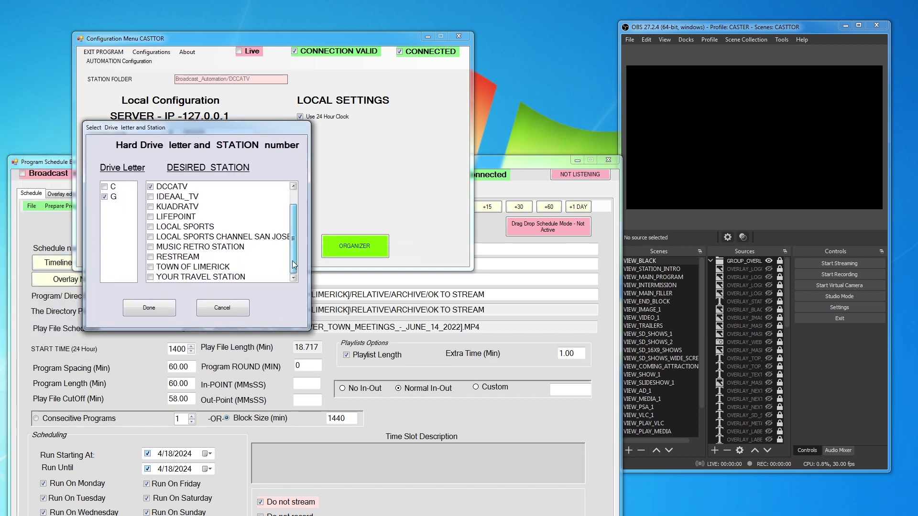
pyautogui.click(218, 267)
pyautogui.click(146, 308)
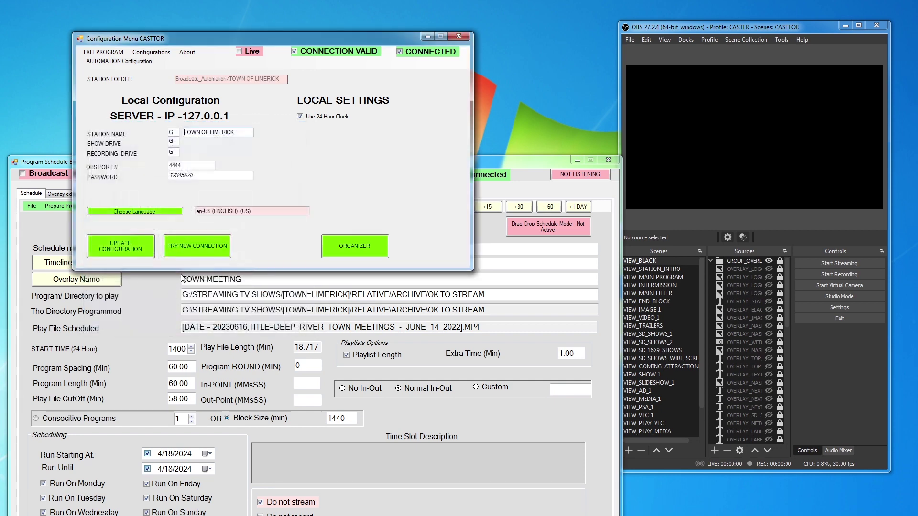
# Step: Play the TOWN MEETING ARCHIVE episode under the TOWN OF LIMERICK station to check its logo and overlay text, and stop playback
pyautogui.click(518, 161)
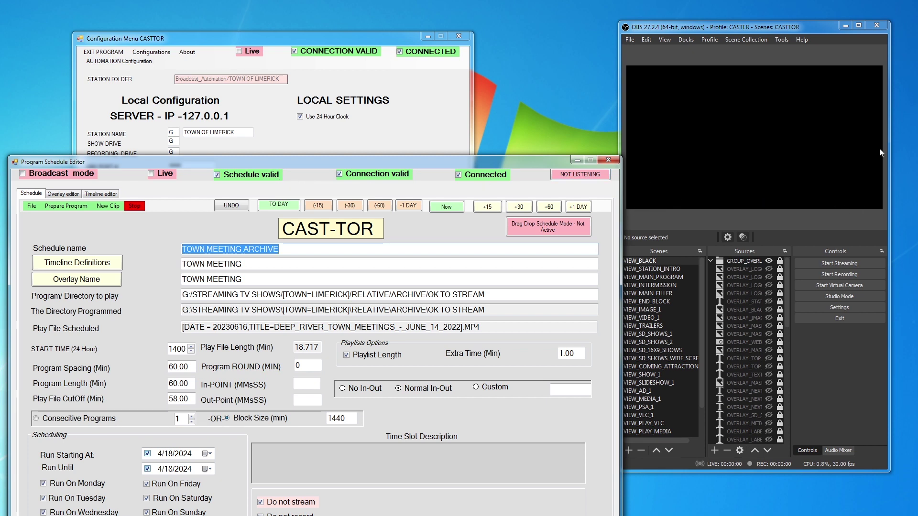
pyautogui.click(63, 207)
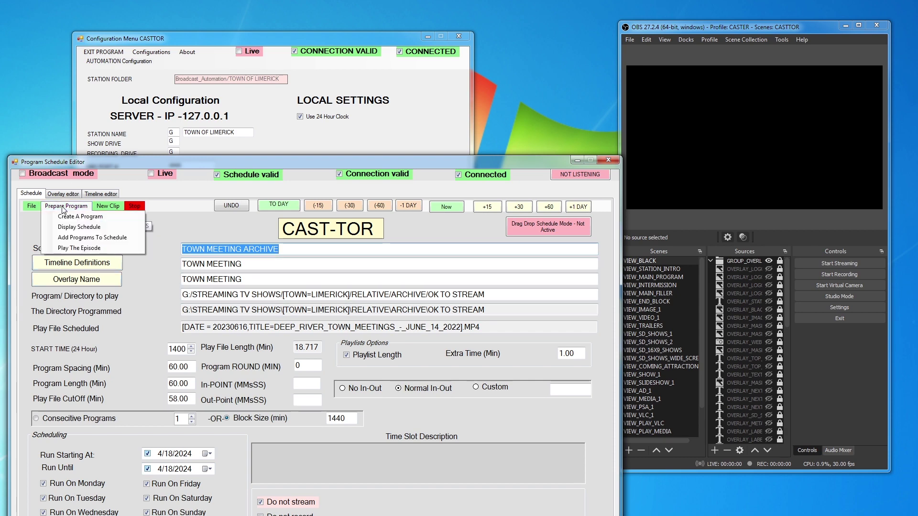
pyautogui.click(89, 248)
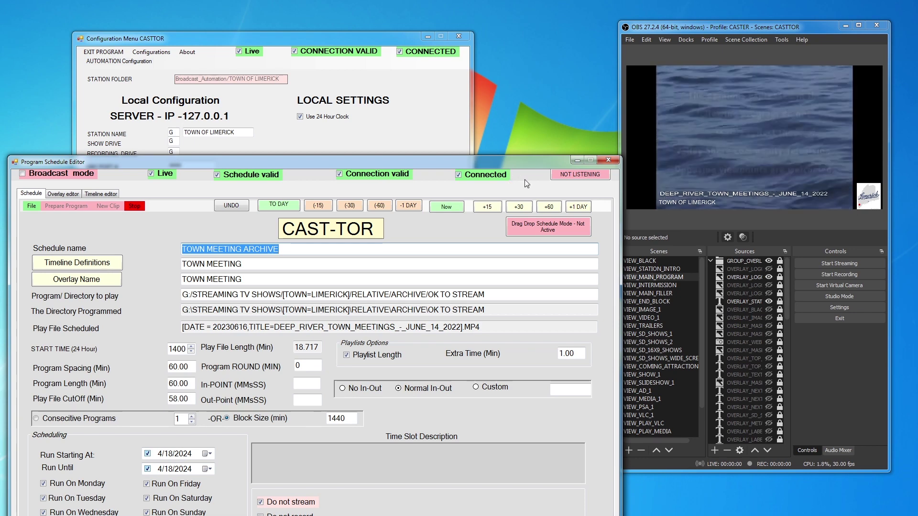
pyautogui.moveTo(540, 160); pyautogui.dragTo(537, 72)
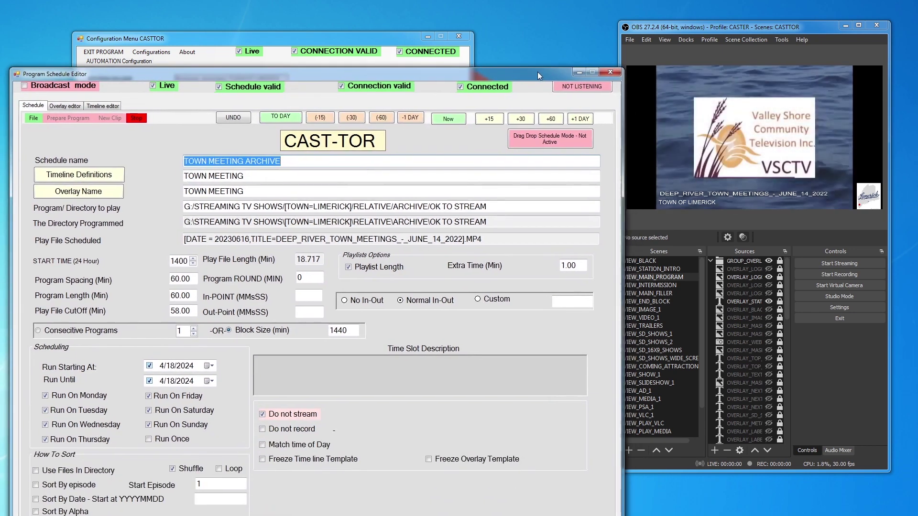
pyautogui.click(138, 118)
# Step: View the TOWN MEETING timeline, and bring up the station's Run Control window clear of the schedule name and start-time settings
pyautogui.click(102, 106)
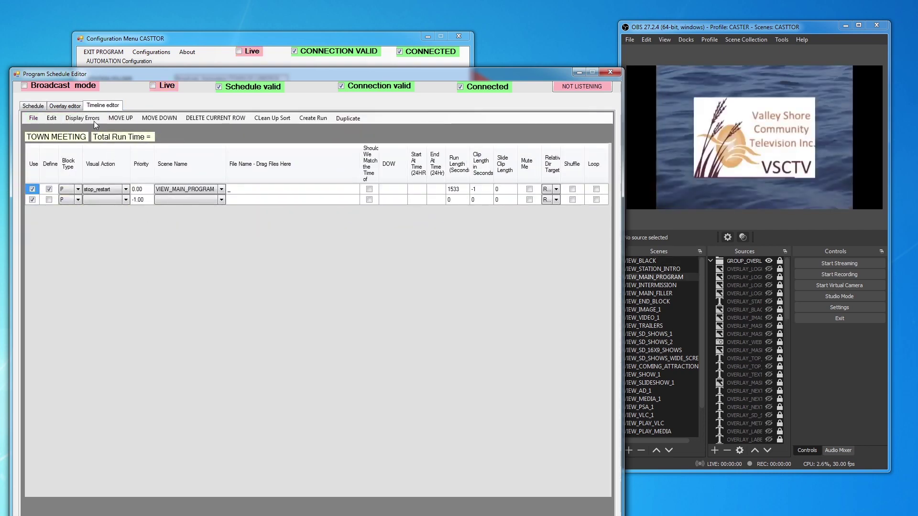
pyautogui.click(42, 108)
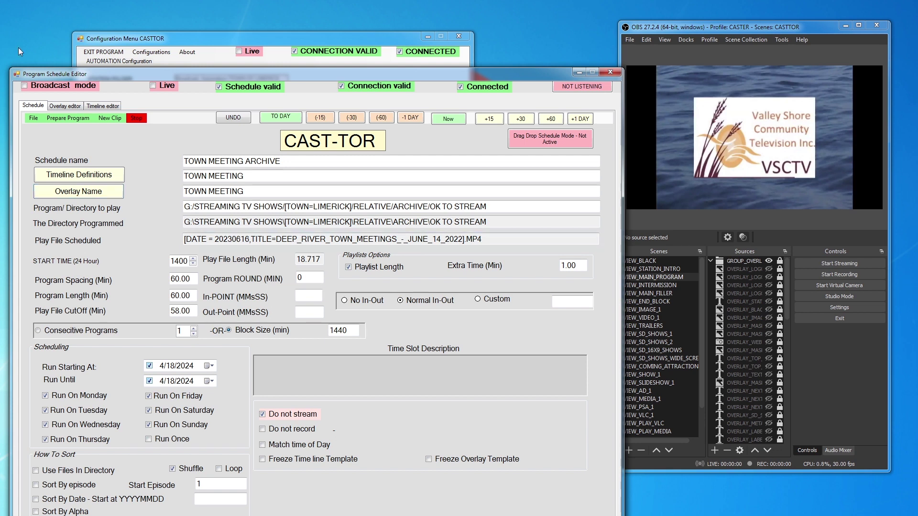
pyautogui.click(335, 39)
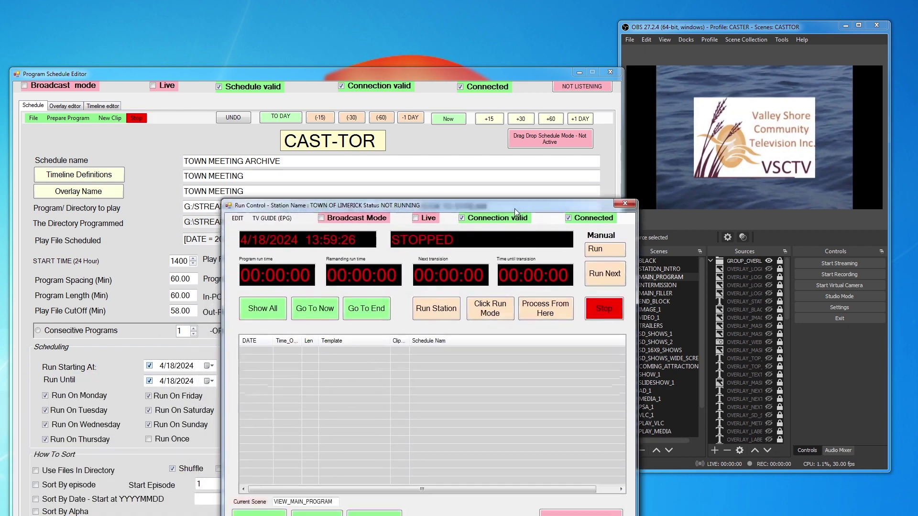
pyautogui.moveTo(514, 190); pyautogui.dragTo(447, 348)
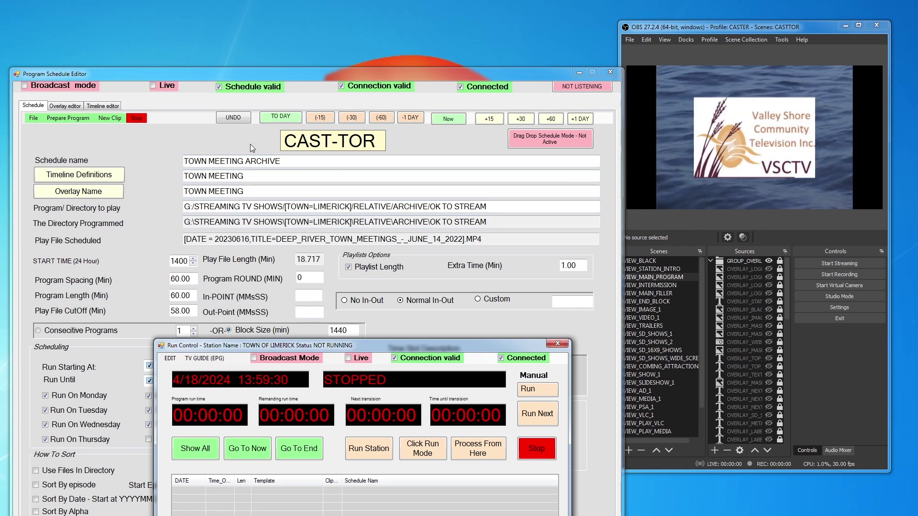
# Step: Add five consecutive TOWN MEETING ARCHIVE programs to the schedule with a 1430 start time, and move the Run Control window up to show the list
pyautogui.click(447, 118)
pyautogui.click(520, 119)
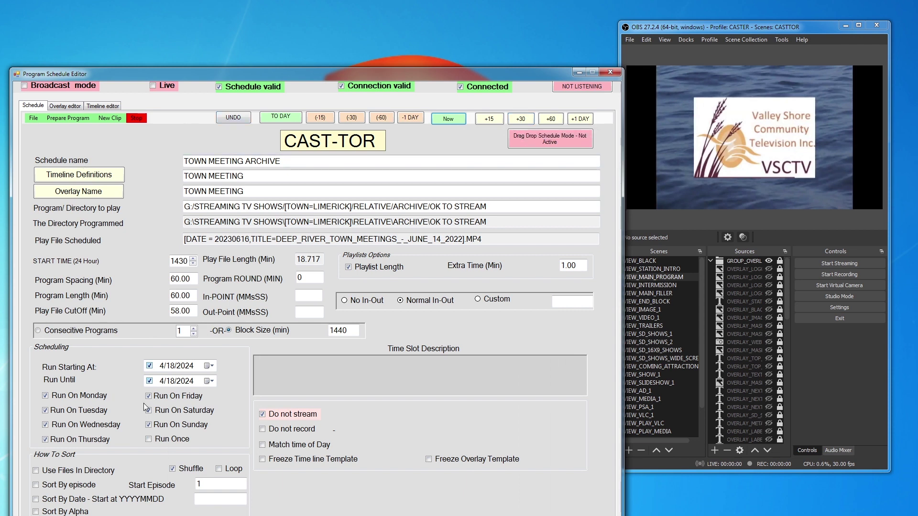
pyautogui.click(47, 336)
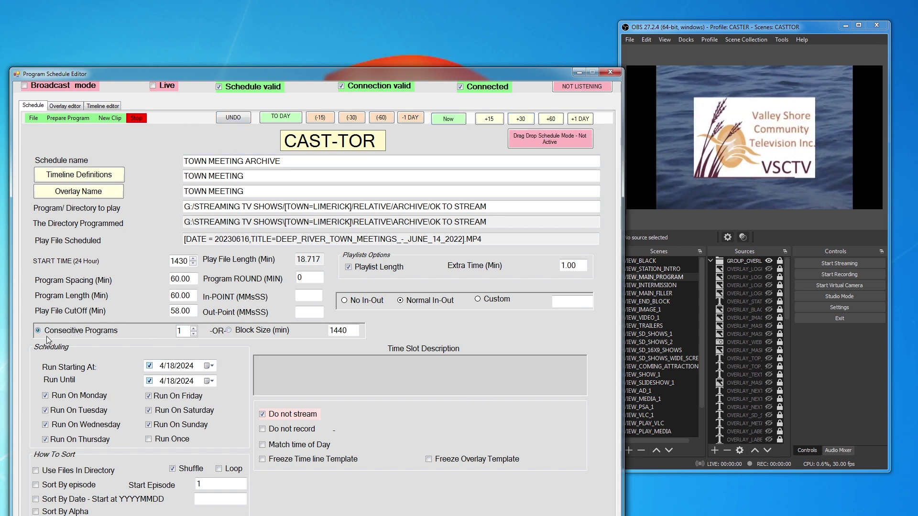
pyautogui.click(194, 329)
pyautogui.click(194, 328)
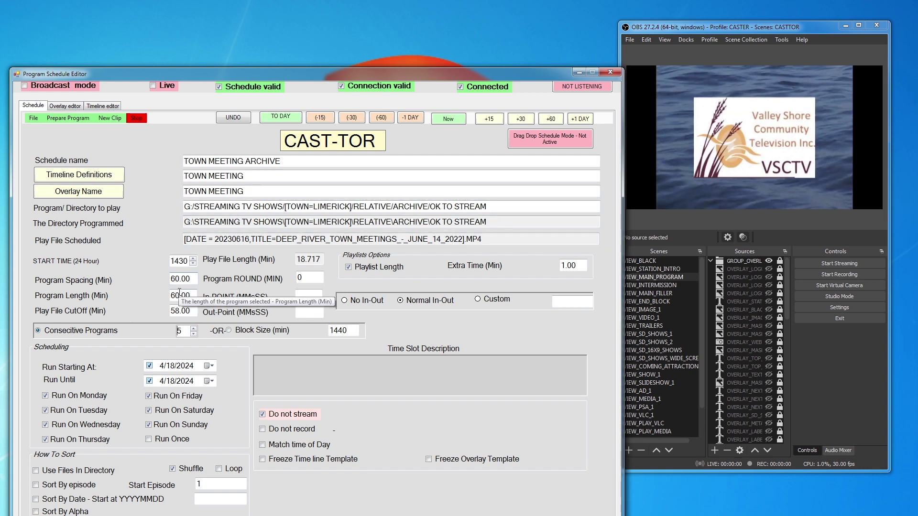
pyautogui.click(68, 118)
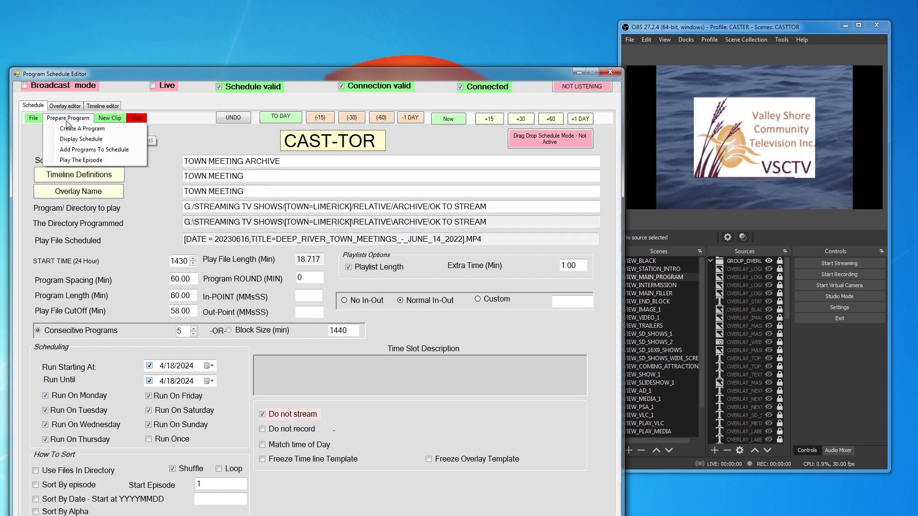
pyautogui.click(94, 150)
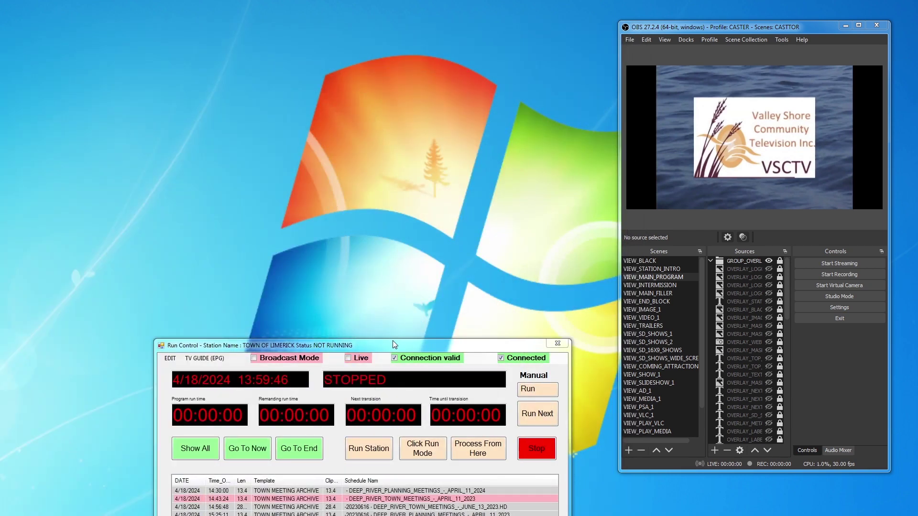
pyautogui.moveTo(392, 340); pyautogui.dragTo(293, 63)
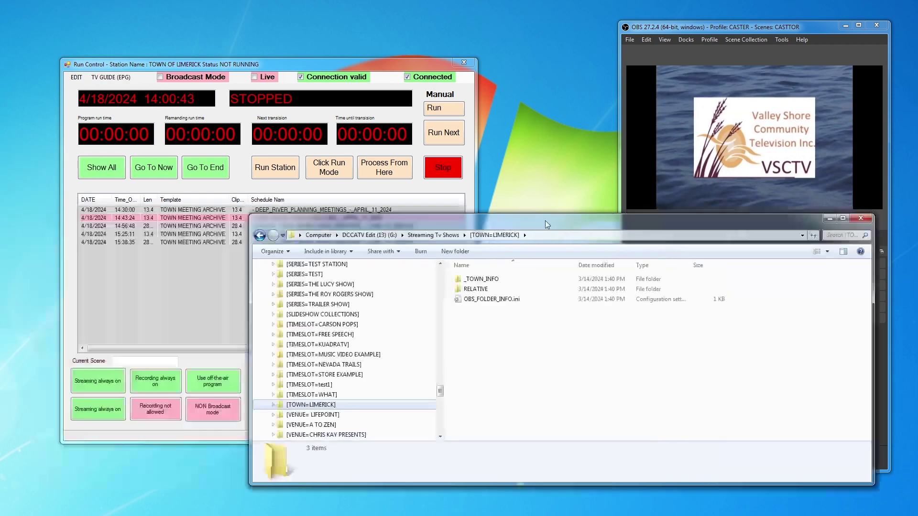
# Step: Examine the RELATIVE and ARCHIVE OK TO STREAM folders of [TOWN=LIMERICK] against the scheduled programs, and close the file window
pyautogui.moveTo(545, 220); pyautogui.dragTo(566, 182)
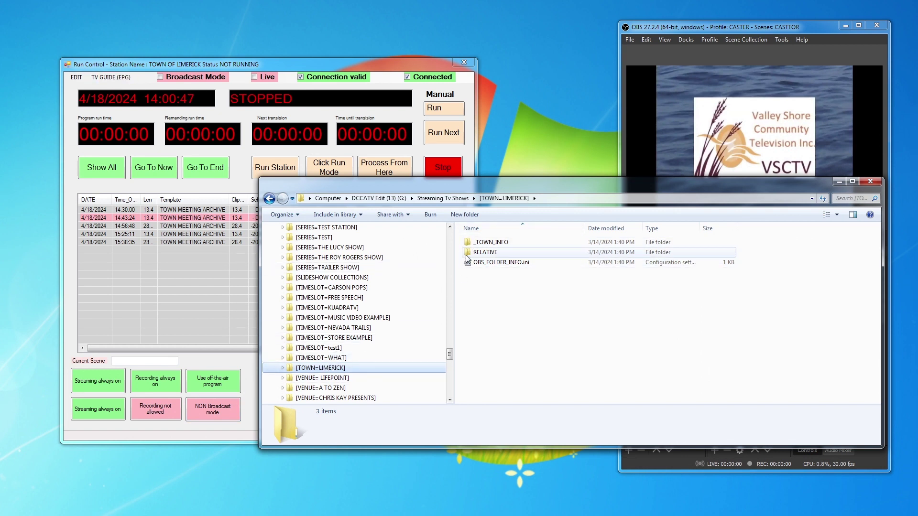
pyautogui.doubleClick(485, 253)
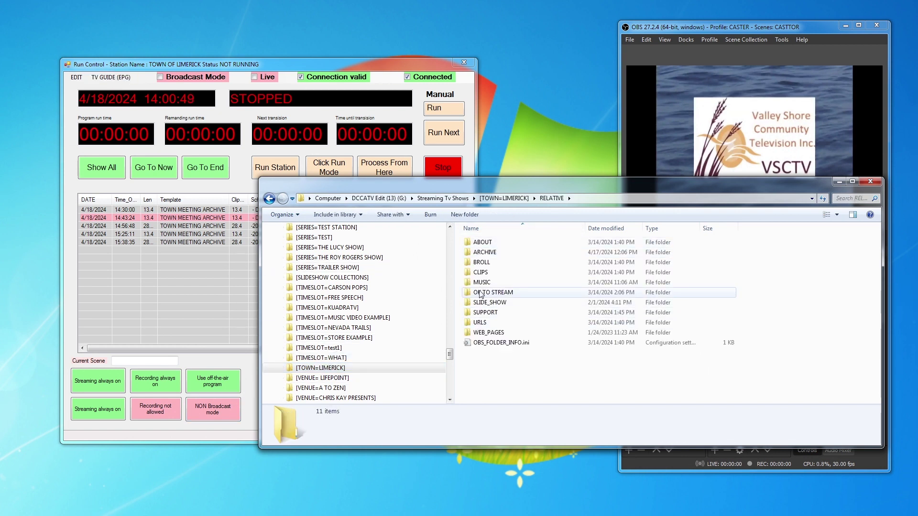
pyautogui.doubleClick(483, 292)
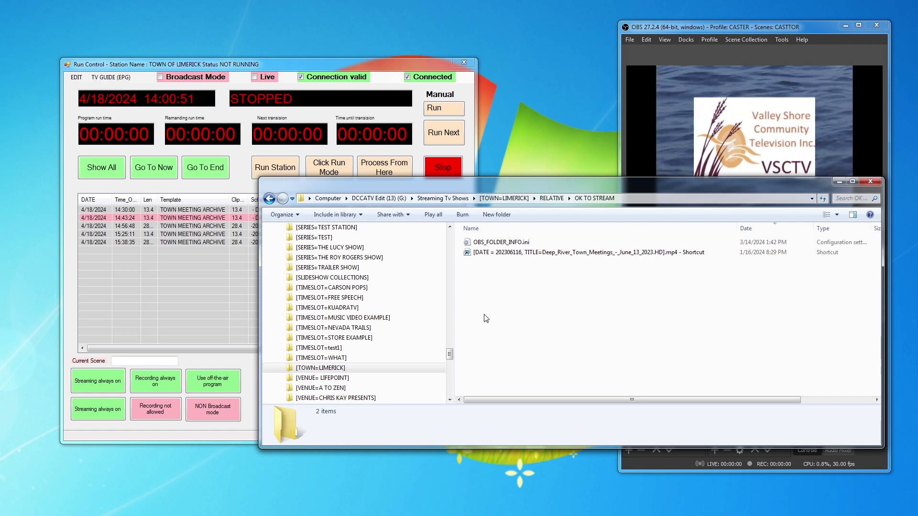
pyautogui.click(551, 198)
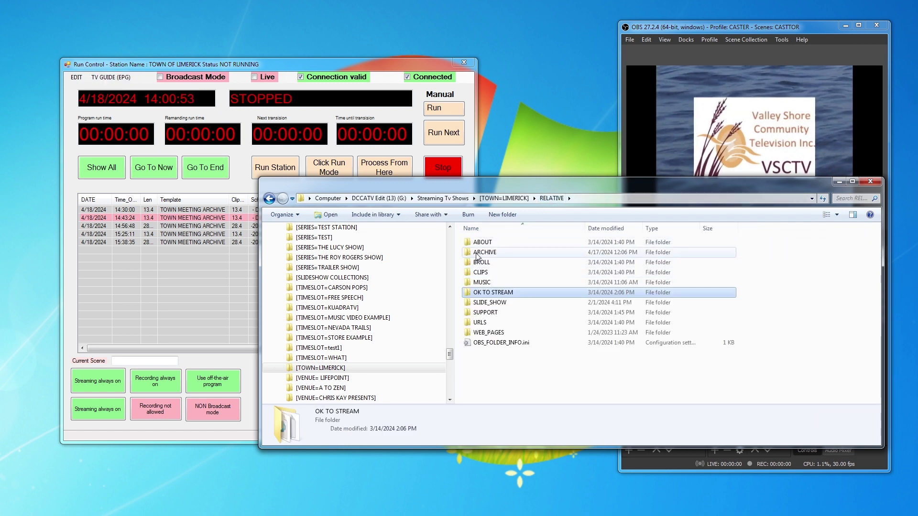
pyautogui.doubleClick(502, 253)
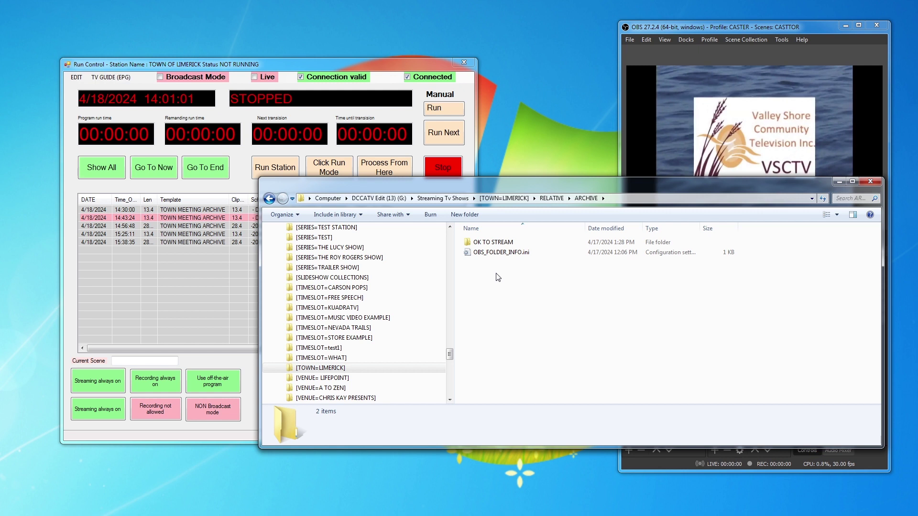
pyautogui.doubleClick(487, 243)
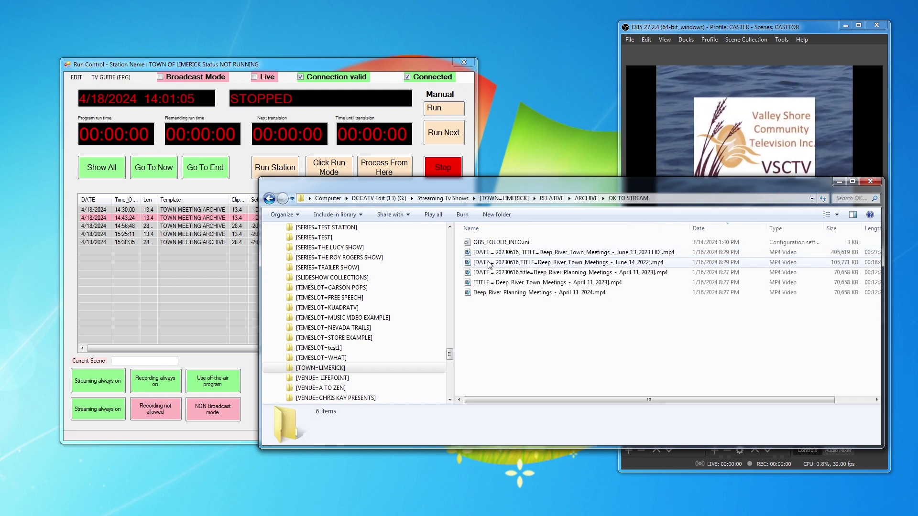
pyautogui.moveTo(617, 188); pyautogui.dragTo(428, 274)
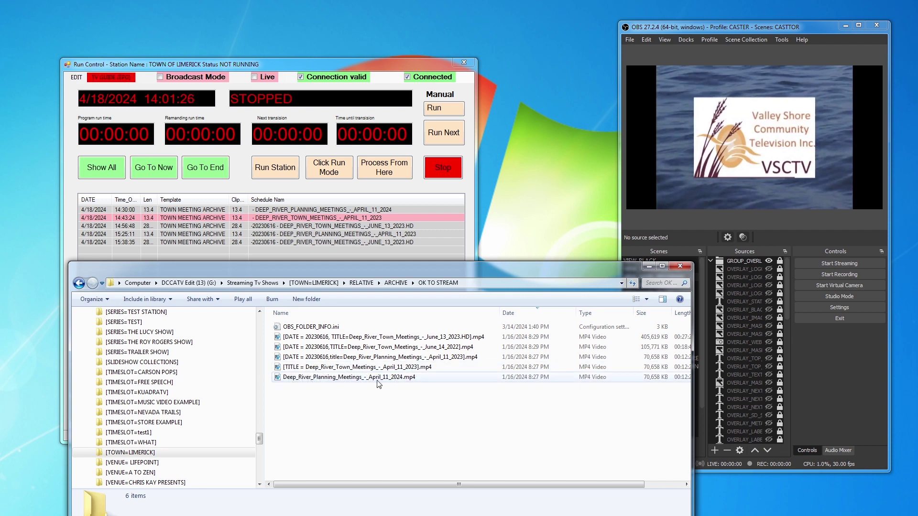
pyautogui.moveTo(410, 270); pyautogui.dragTo(374, 300)
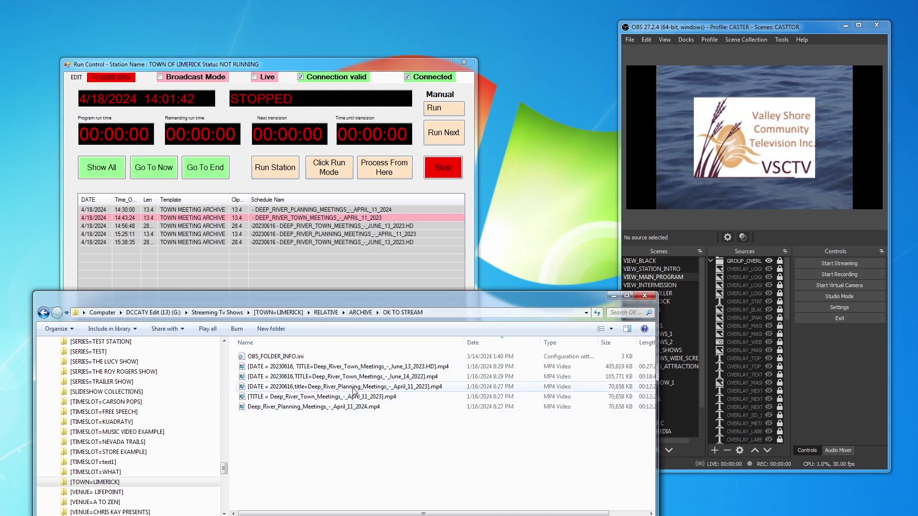
pyautogui.hotkey('alt', 'F4')
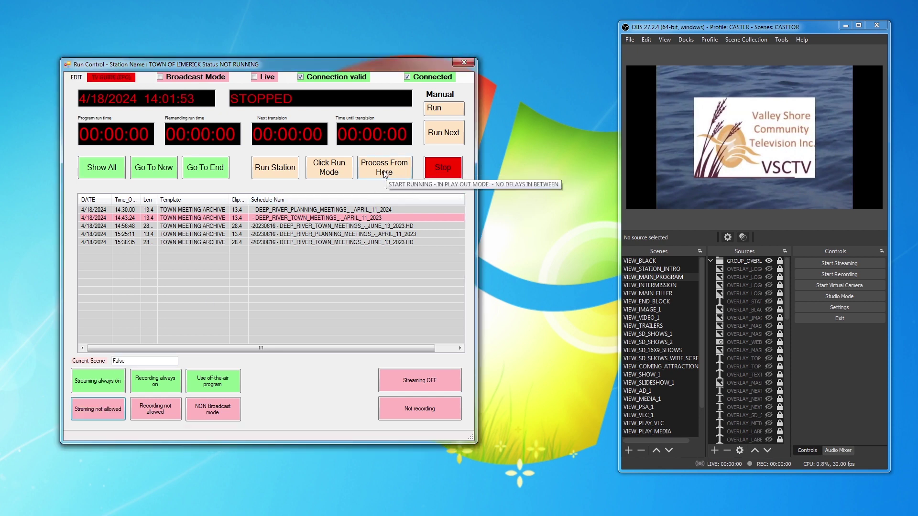
# Step: Test playout with Process From Here and with Run Station, and end it by closing Run Control and switching OBS to VIEW_BLACK
pyautogui.click(387, 173)
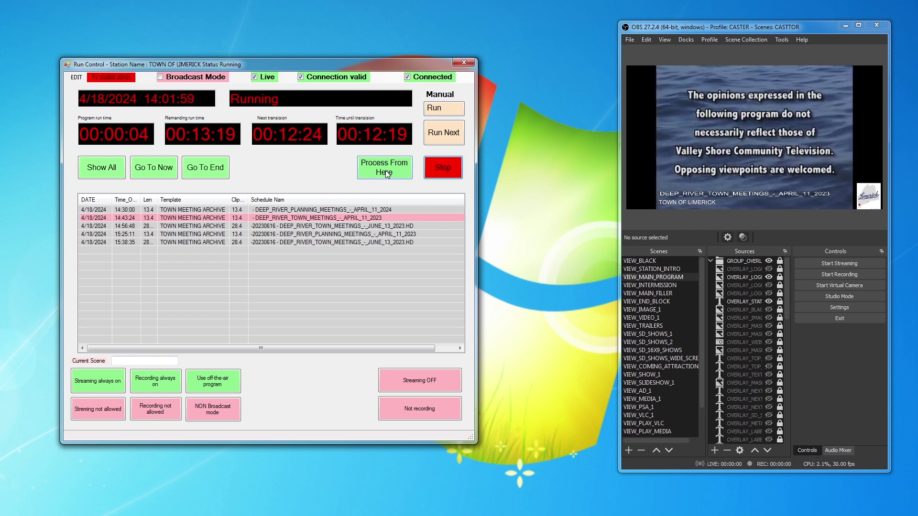
pyautogui.click(443, 167)
pyautogui.click(283, 168)
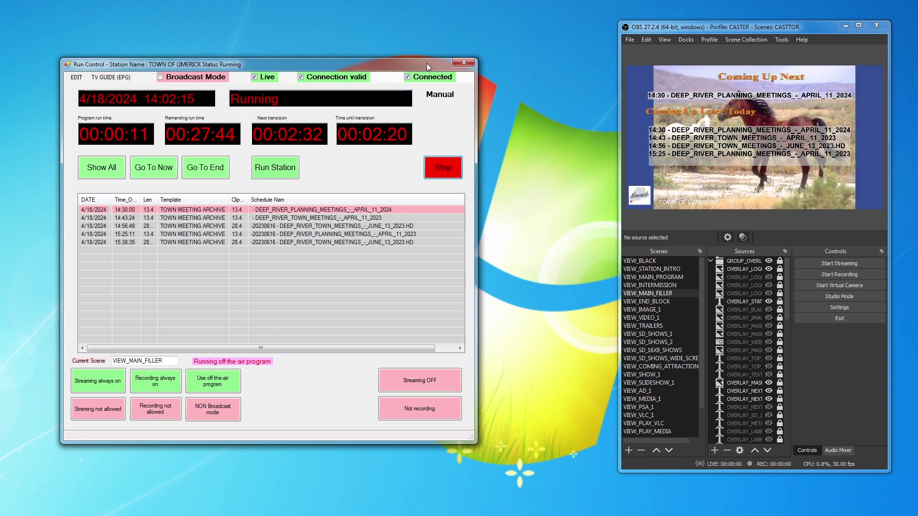
pyautogui.click(463, 62)
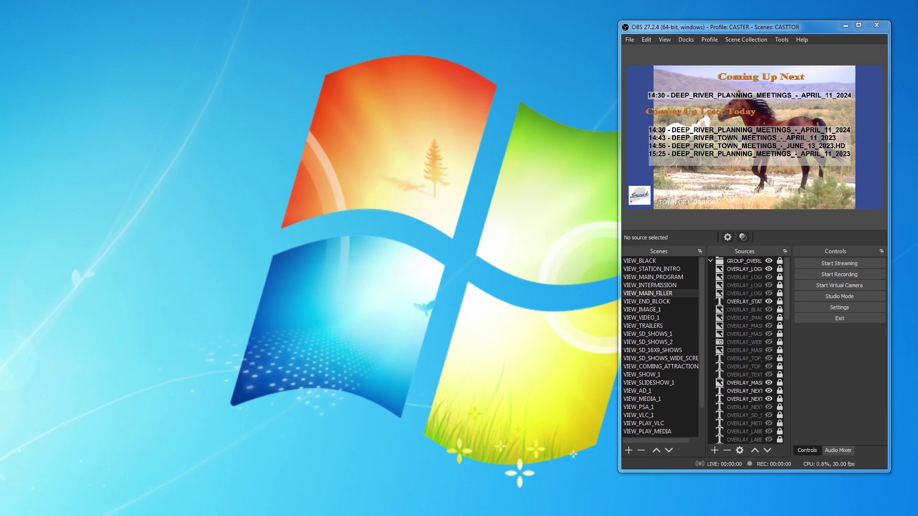
pyautogui.click(640, 260)
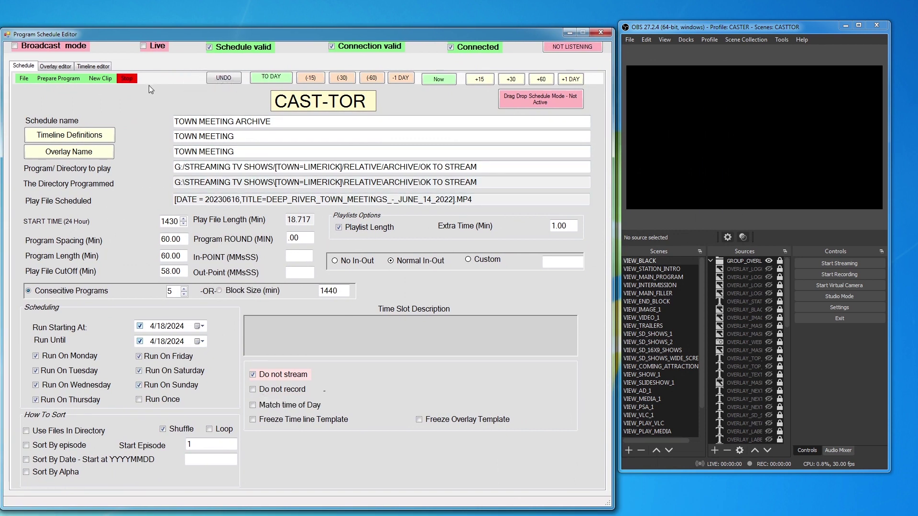
# Step: Open the station's OFF_THE_AIR program and play its episode to check the filler and upcoming-program overlays in OBS, and stop playback
pyautogui.click(25, 80)
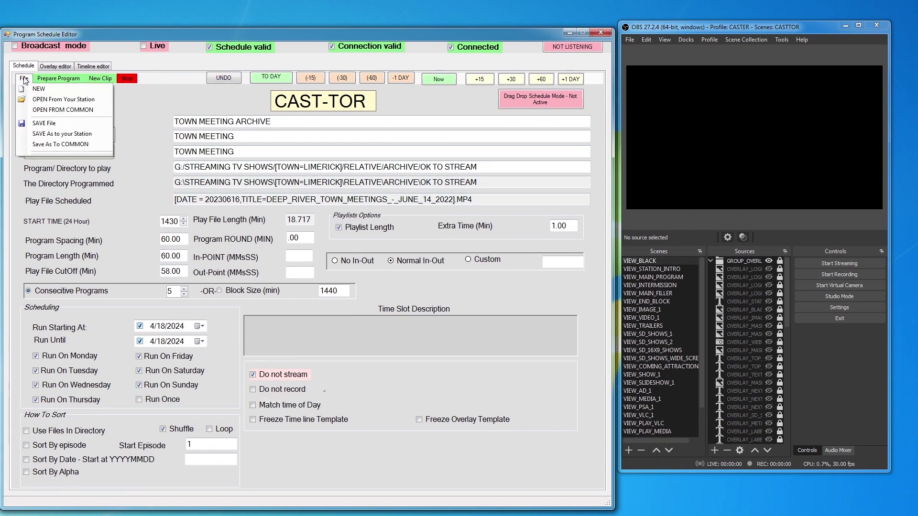
pyautogui.click(91, 100)
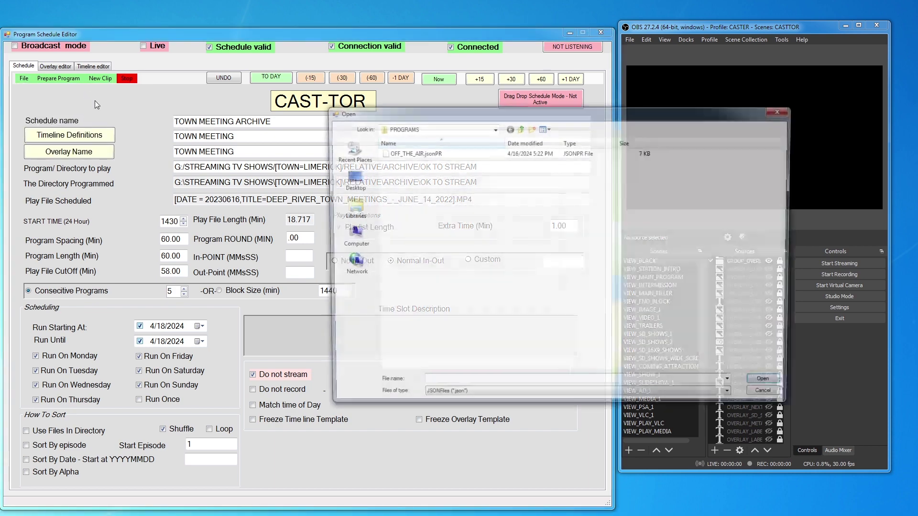
pyautogui.doubleClick(407, 153)
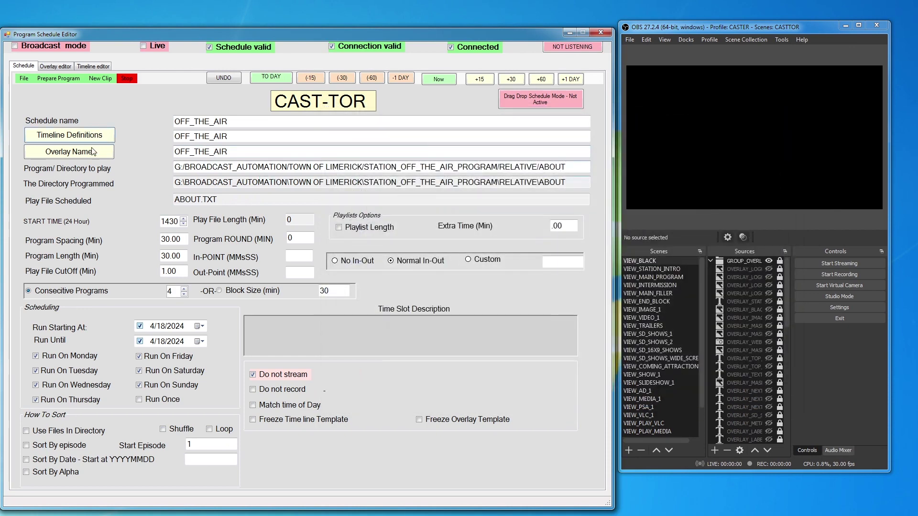
pyautogui.click(66, 80)
pyautogui.click(79, 122)
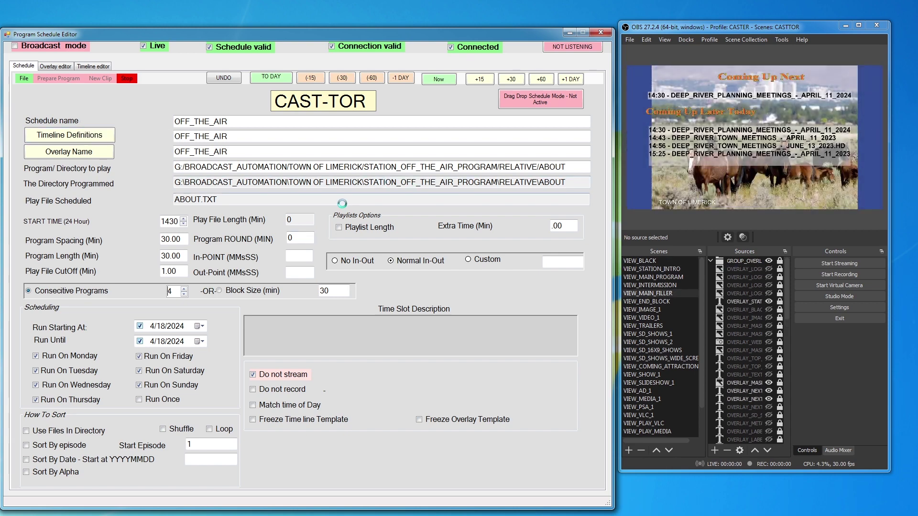
pyautogui.click(126, 77)
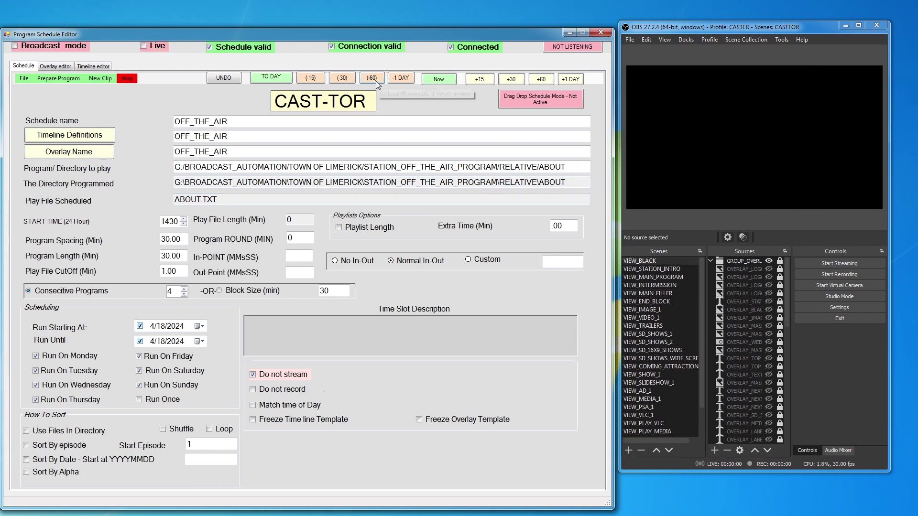
# Step: Set the OFF_THE_AIR start time to 0300 and play the episode to check its time-of-day filler in OBS, and stop playback
pyautogui.click(276, 79)
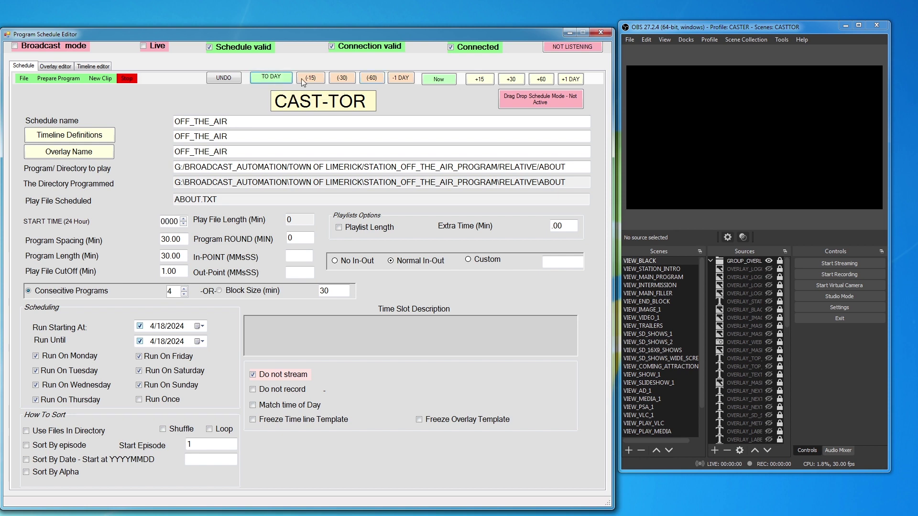
pyautogui.click(541, 79)
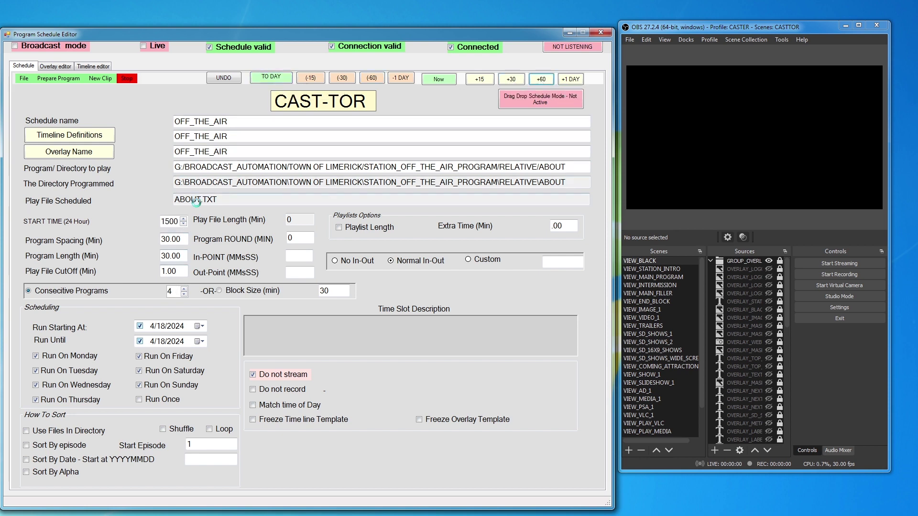
pyautogui.click(279, 80)
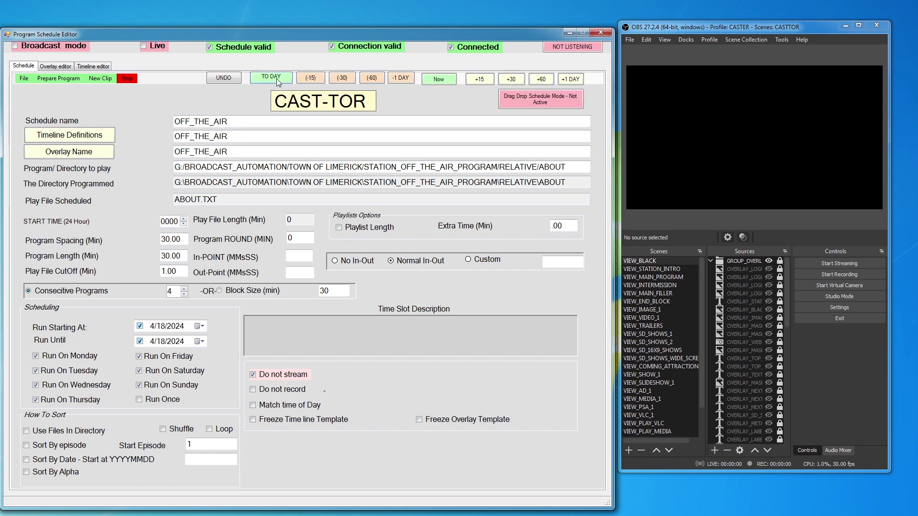
pyautogui.click(183, 218)
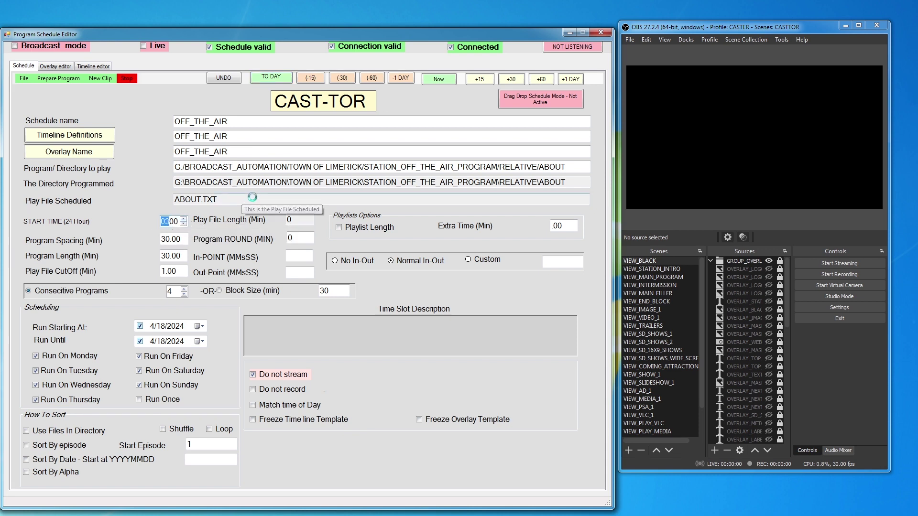
pyautogui.click(59, 79)
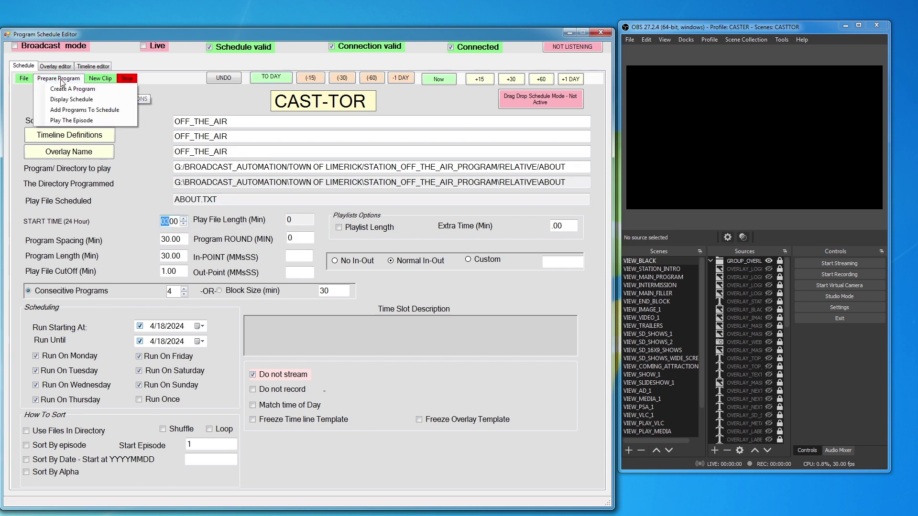
pyautogui.click(67, 122)
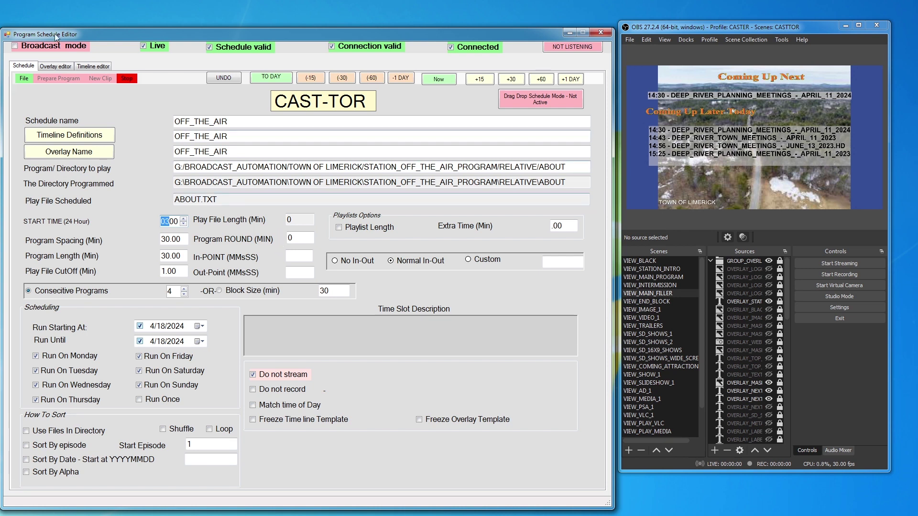
pyautogui.click(126, 79)
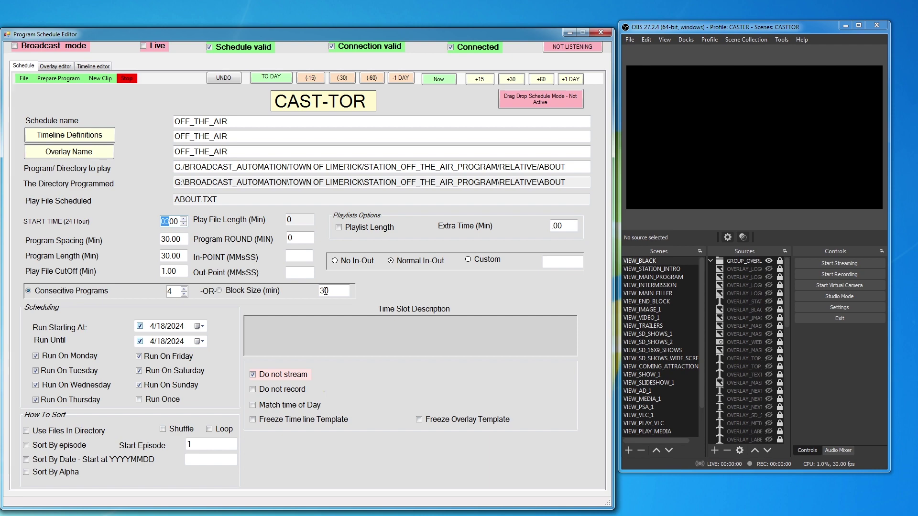
# Step: View the OFF_THE_AIR timeline and overlay definitions, and play the episode again from the schedule
pyautogui.click(93, 67)
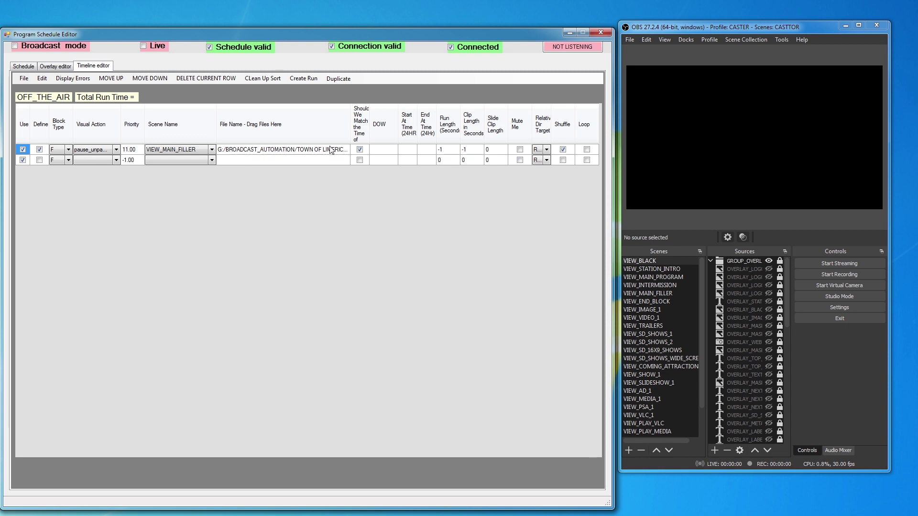
pyautogui.click(56, 66)
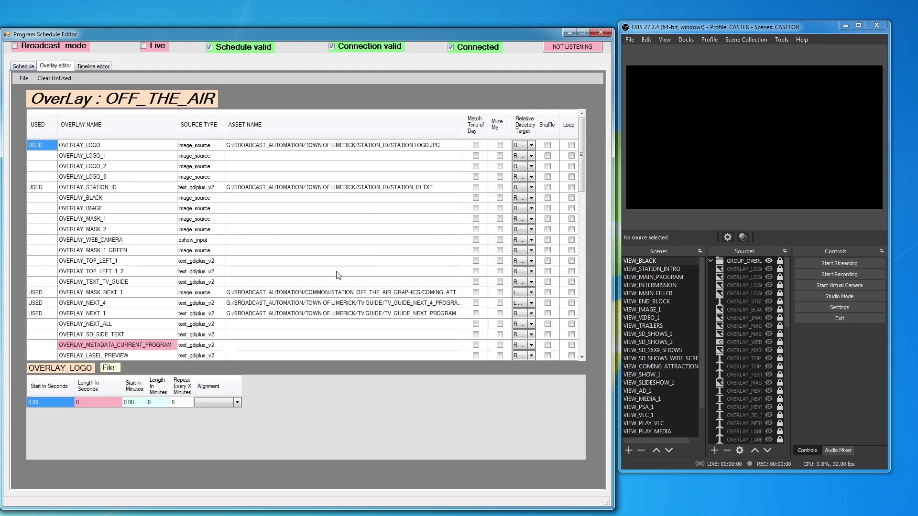
pyautogui.click(24, 67)
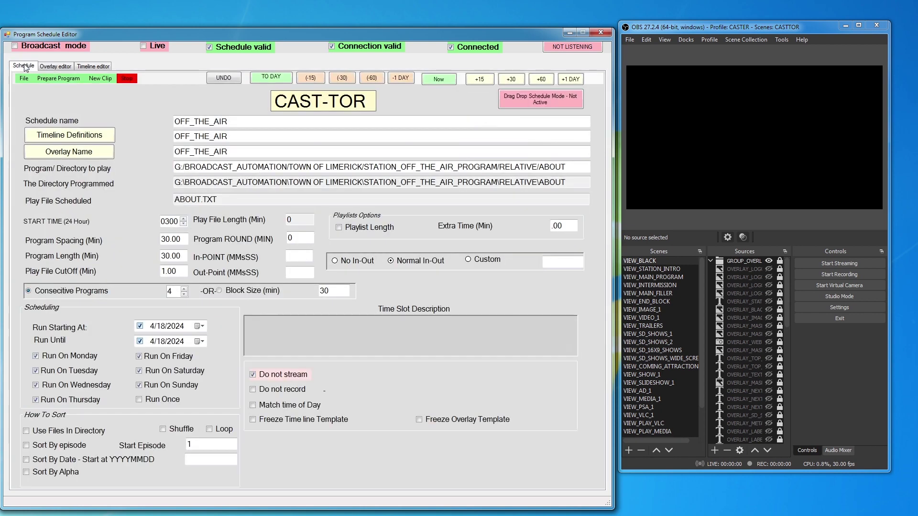
pyautogui.click(59, 78)
pyautogui.click(71, 120)
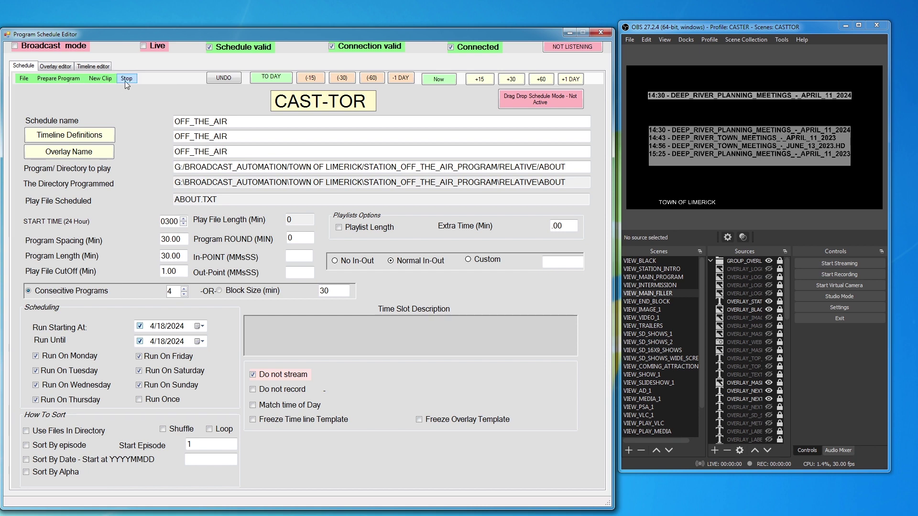
# Step: Play the OFF_THE_AIR program with the current schedule to check its upcoming-program overlays in OBS, stop playback, and close the Program Schedule Editor
pyautogui.click(57, 80)
pyautogui.click(125, 118)
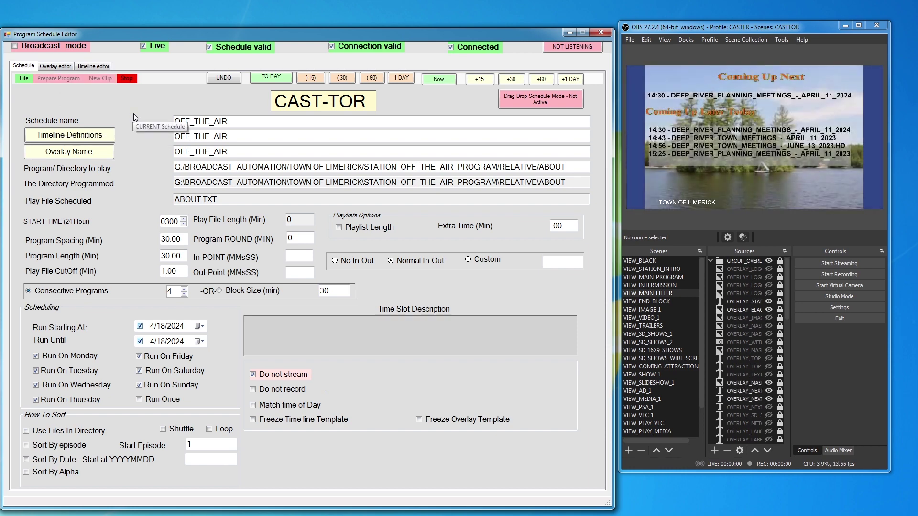
pyautogui.click(125, 76)
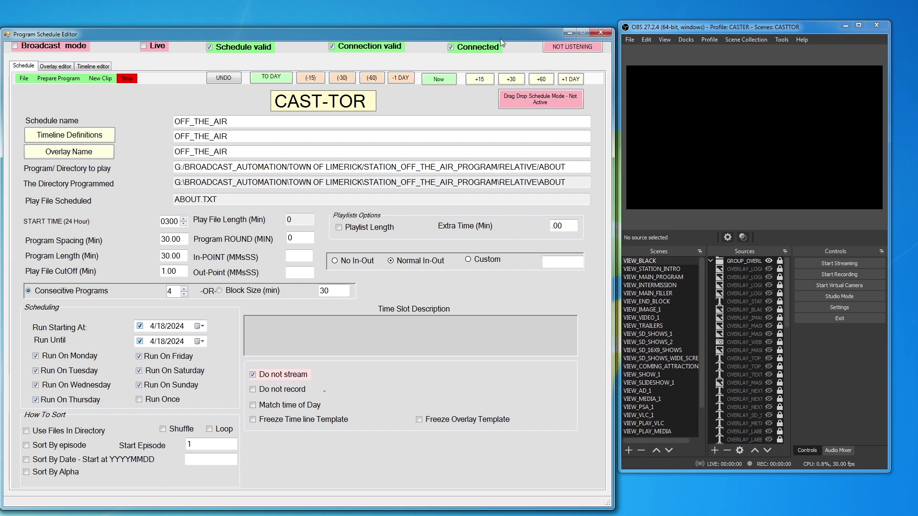
pyautogui.click(601, 32)
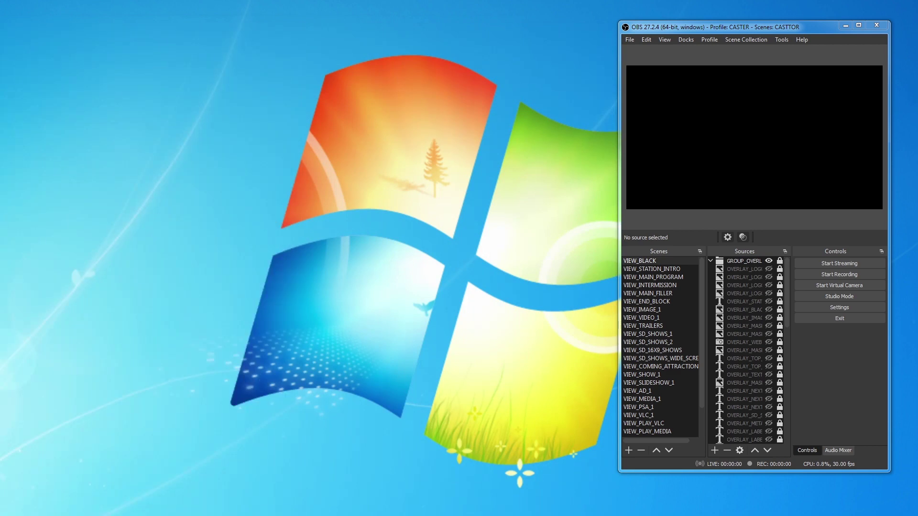
# Step: Switch to Windows Explorer and open Broadcast_Automation's TOWN OF LIMERICK folder to review the station's folder structure
pyautogui.moveTo(111, 263); pyautogui.dragTo(382, 117)
pyautogui.moveTo(196, 284); pyautogui.dragTo(193, 195)
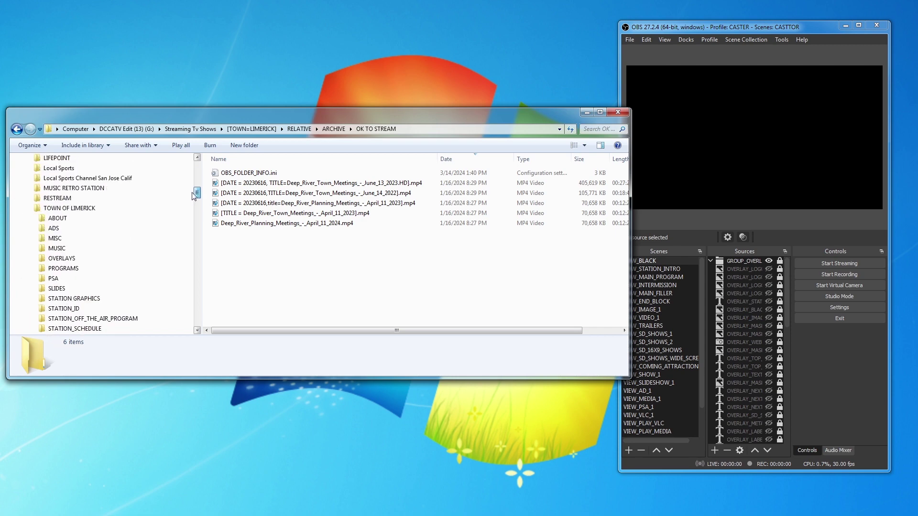
pyautogui.click(30, 208)
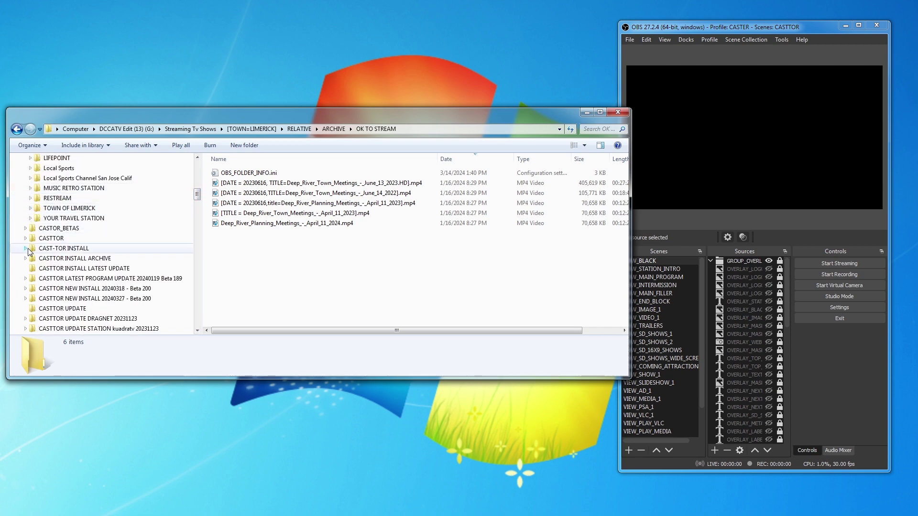
pyautogui.click(61, 209)
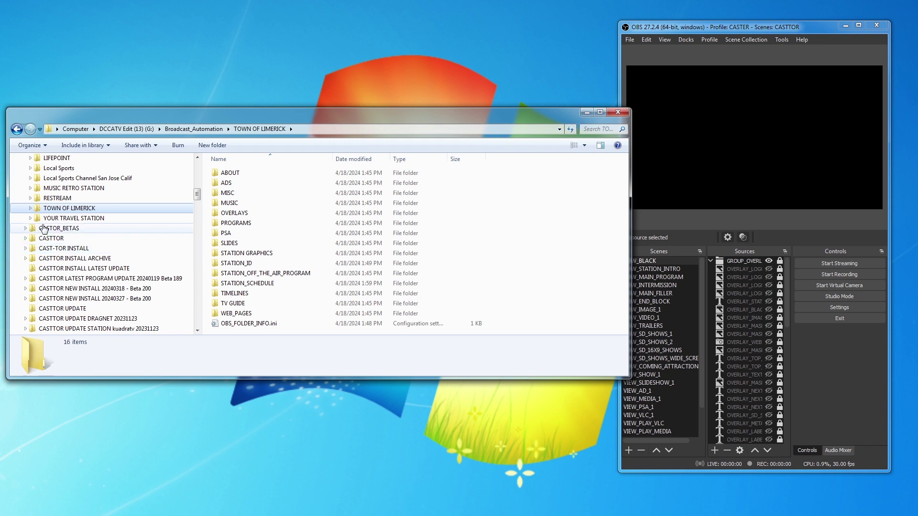
# Step: Copy the STANDARD STATION folder from COMMON\TEMPLATES into Broadcast_Automation, skipping all files with conflicting names
pyautogui.moveTo(196, 196); pyautogui.dragTo(197, 192)
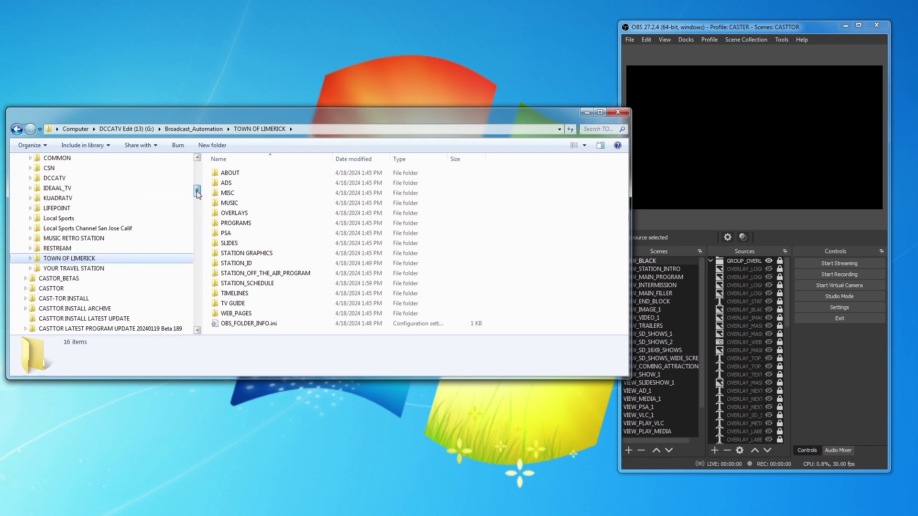
pyautogui.click(30, 158)
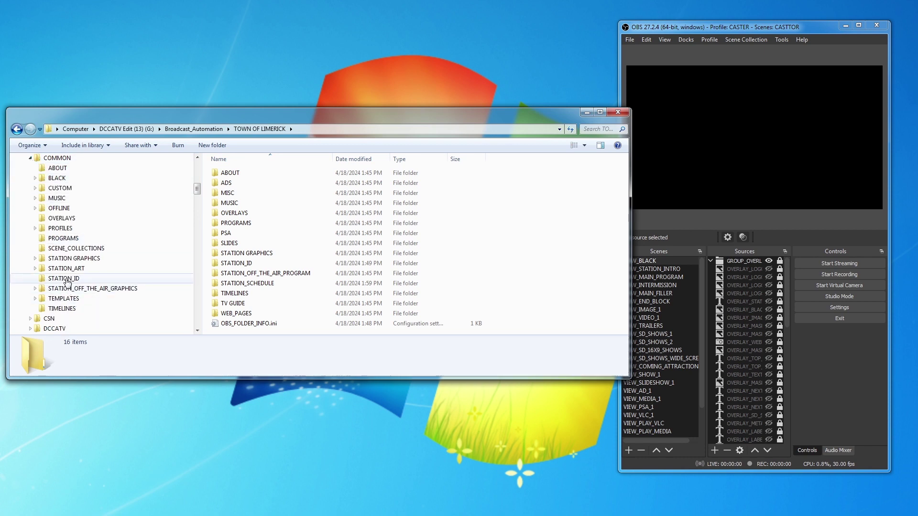
pyautogui.click(63, 299)
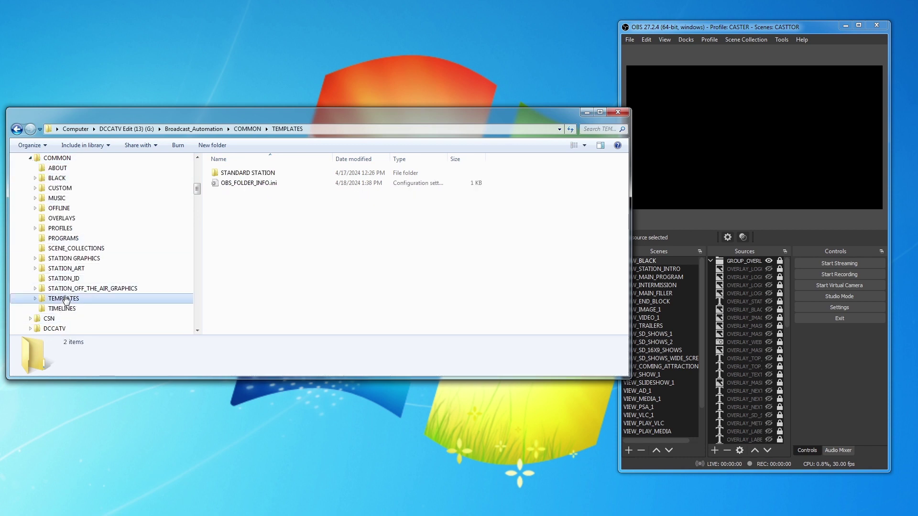
pyautogui.click(244, 174)
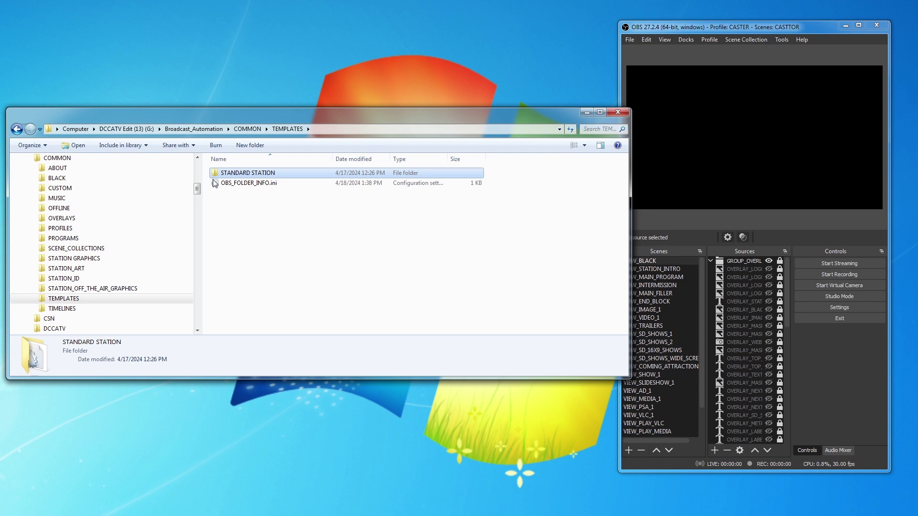
pyautogui.moveTo(197, 189)
pyautogui.mouseDown()
pyautogui.moveTo(197, 173)
pyautogui.moveTo(196, 183)
pyautogui.mouseUp()
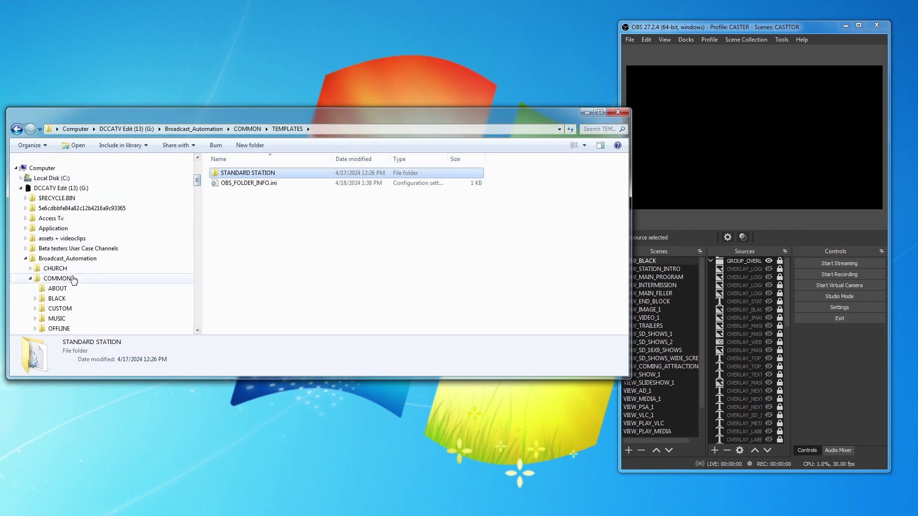
pyautogui.click(71, 259)
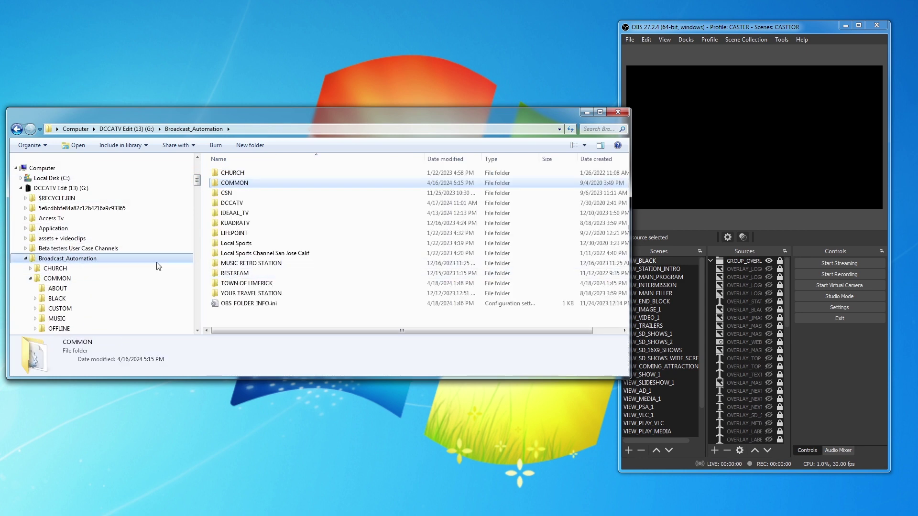
pyautogui.hotkey('ctrl', 'v')
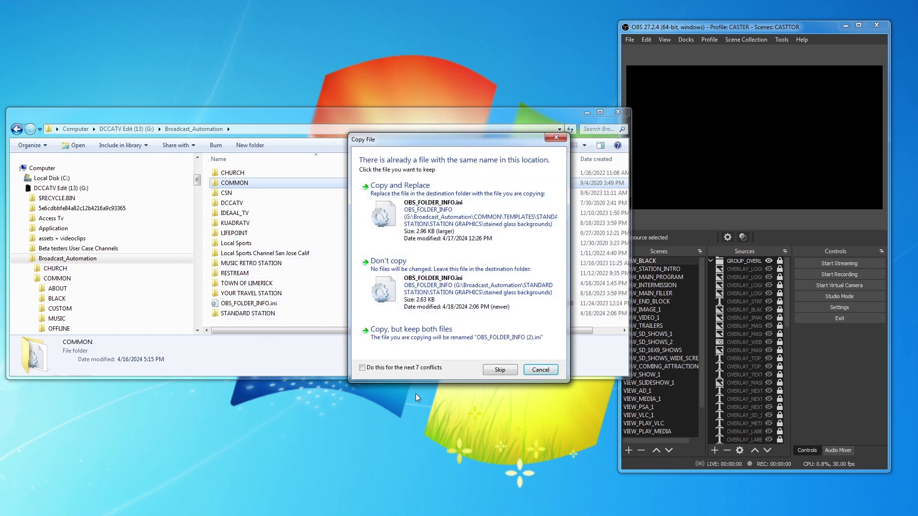
pyautogui.click(376, 368)
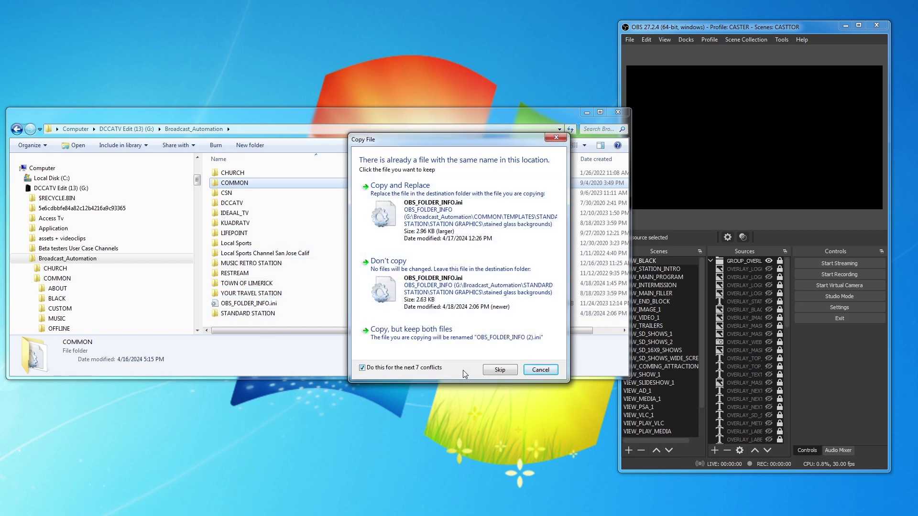
pyautogui.click(500, 370)
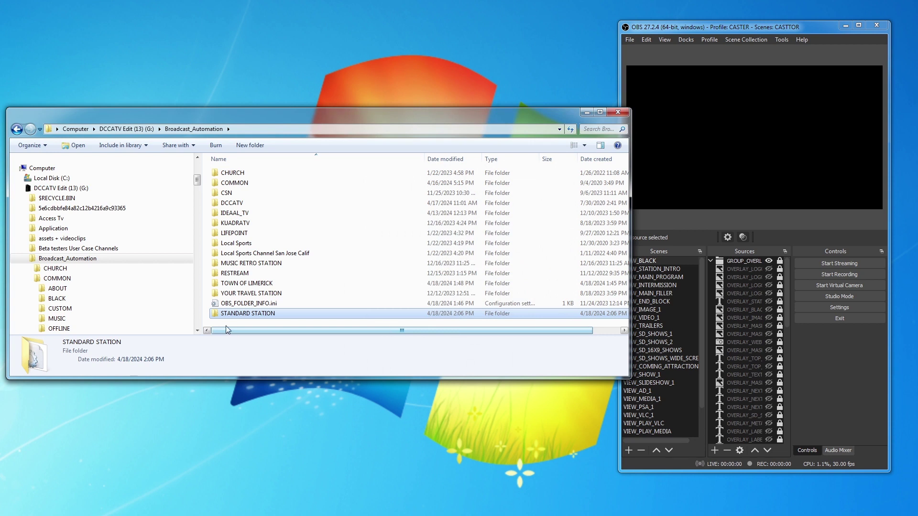
# Step: Try the names TOWN OF HOLLIS and MY RETRO TV STATION for the copied STANDARD STATION folder, and clear the name
pyautogui.press('F2')
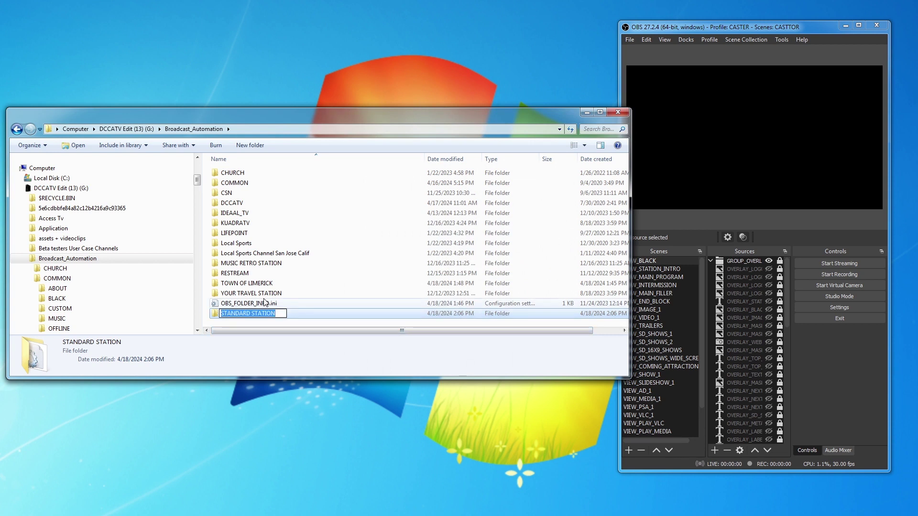
pyautogui.write('TOWN')
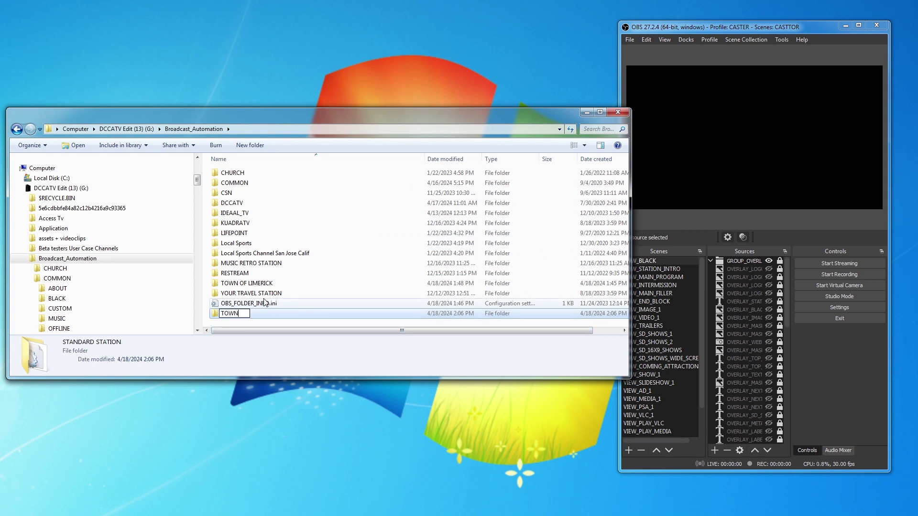
pyautogui.write(' OF HOLLIS')
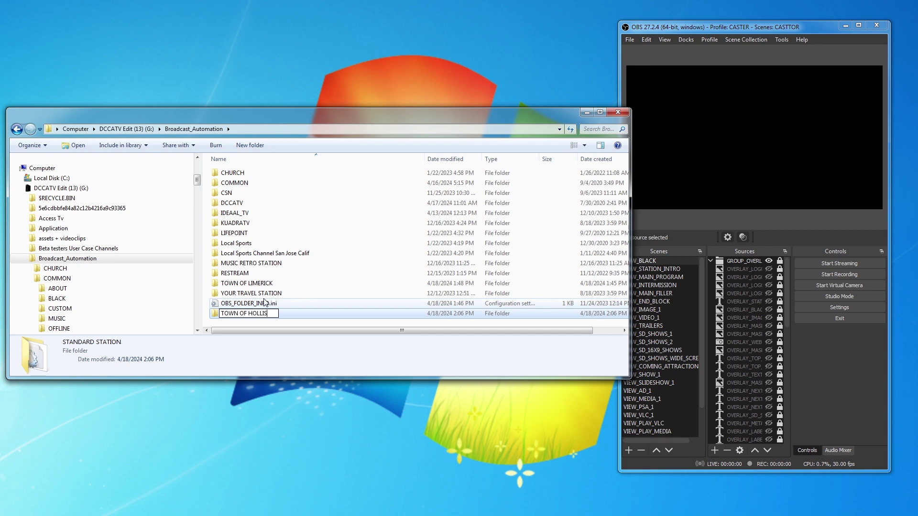
pyautogui.press('BackSpace')
pyautogui.press('BackSpace')
pyautogui.press('BackSpace')
pyautogui.press('BackSpace')
pyautogui.press('BackSpace')
pyautogui.press('BackSpace')
pyautogui.press('BackSpace')
pyautogui.press('BackSpace')
pyautogui.press('BackSpace')
pyautogui.press('BackSpace')
pyautogui.press('BackSpace')
pyautogui.press('BackSpace')
pyautogui.press('BackSpace')
pyautogui.press('BackSpace')
pyautogui.write('MY RETRO TV STATION')
pyautogui.press('BackSpace')
pyautogui.press('BackSpace')
pyautogui.press('BackSpace')
pyautogui.press('BackSpace')
pyautogui.press('BackSpace')
pyautogui.press('BackSpace')
pyautogui.press('BackSpace')
pyautogui.press('BackSpace')
pyautogui.press('BackSpace')
pyautogui.press('BackSpace')
pyautogui.press('BackSpace')
pyautogui.press('BackSpace')
pyautogui.press('BackSpace')
pyautogui.press('BackSpace')
pyautogui.press('BackSpace')
pyautogui.press('BackSpace')
pyautogui.press('BackSpace')
pyautogui.press('BackSpace')
pyautogui.press('BackSpace')
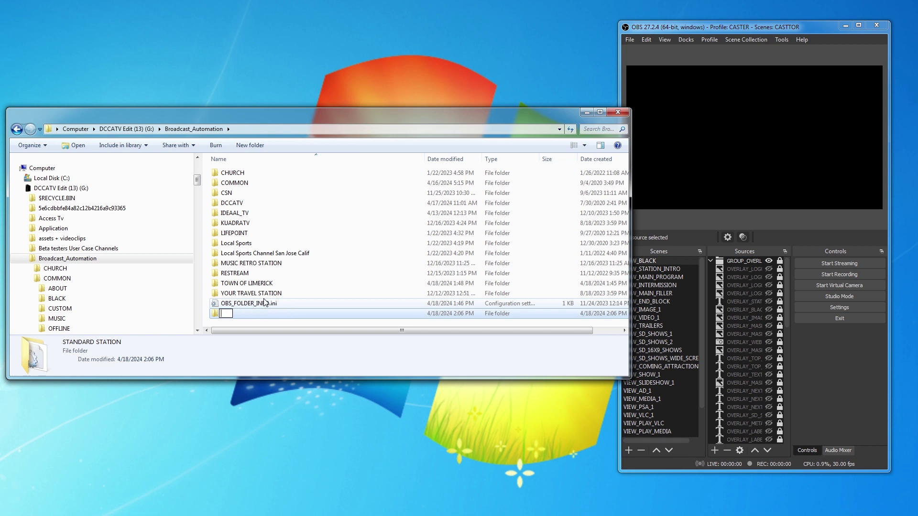
# Step: Name the copied station folder TOWN OF HOLLIS
pyautogui.write('TOWN OF HOLLIS')
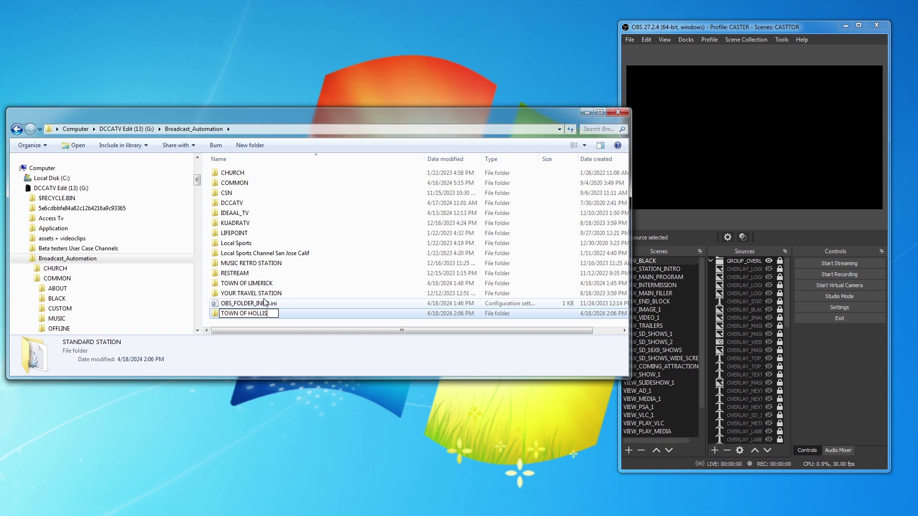
pyautogui.press('Return')
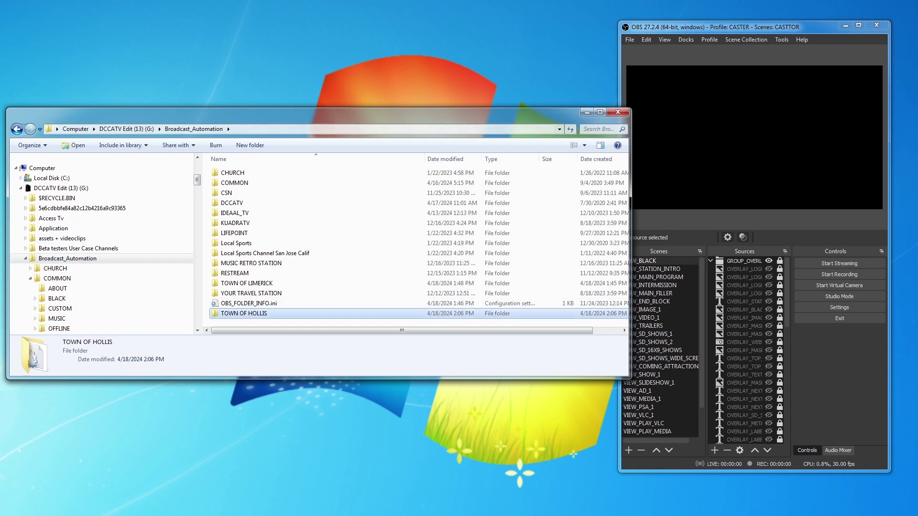
# Step: Open the CASTTOR Configuration Menu and select TOWN OF HOLLIS on drive G as the desired station
pyautogui.moveTo(45, 97); pyautogui.dragTo(311, 42)
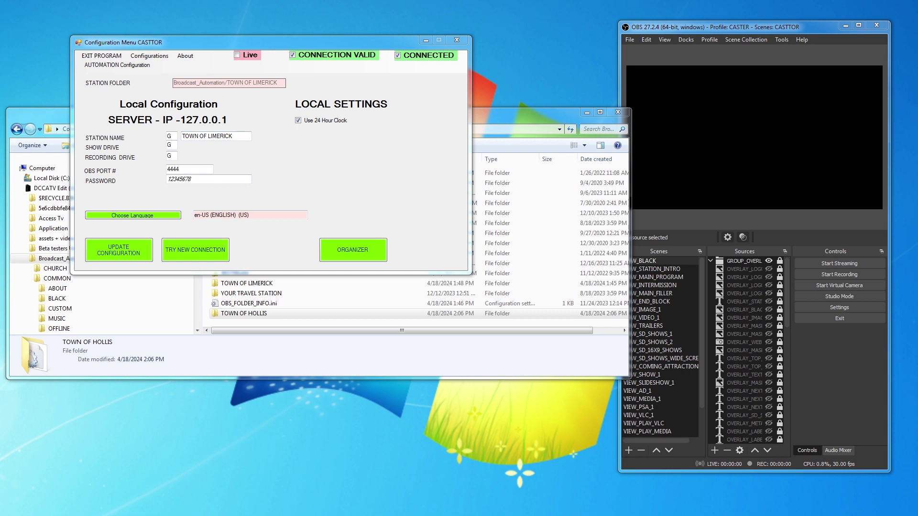
pyautogui.moveTo(185, 113); pyautogui.dragTo(253, 101)
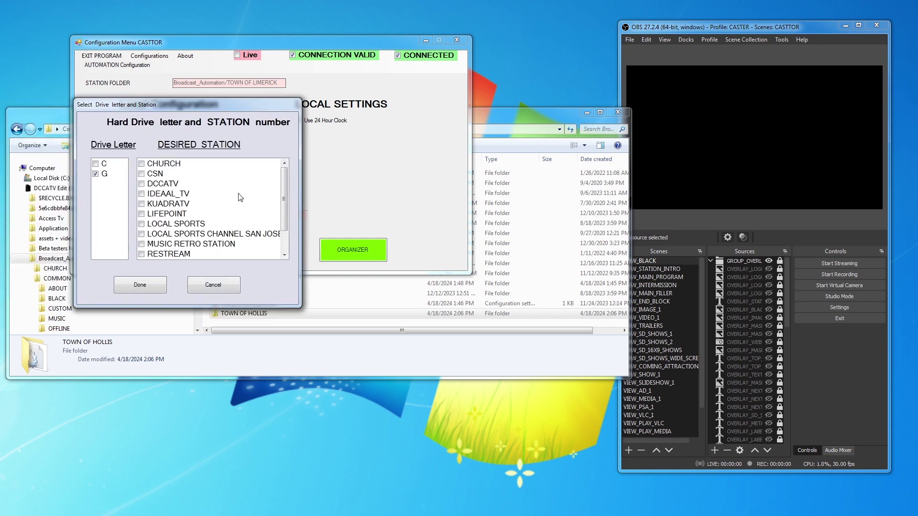
pyautogui.moveTo(286, 214); pyautogui.dragTo(290, 258)
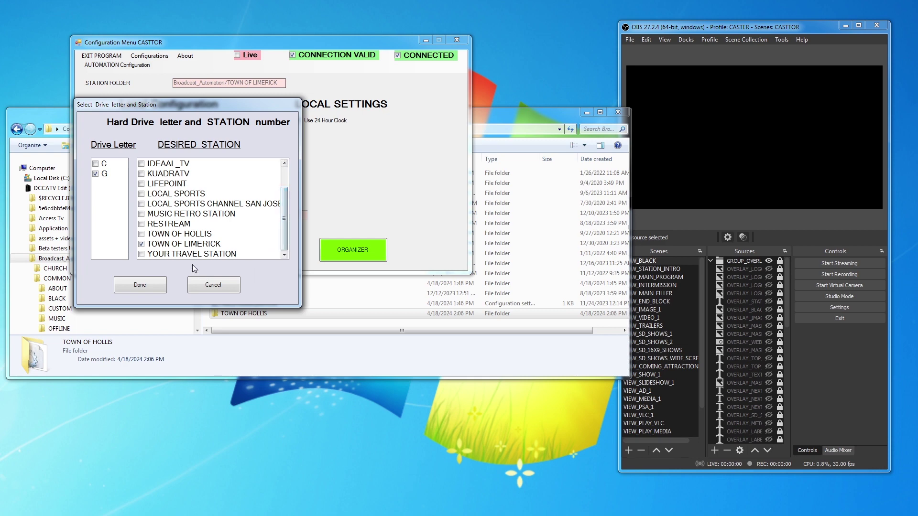
pyautogui.click(159, 234)
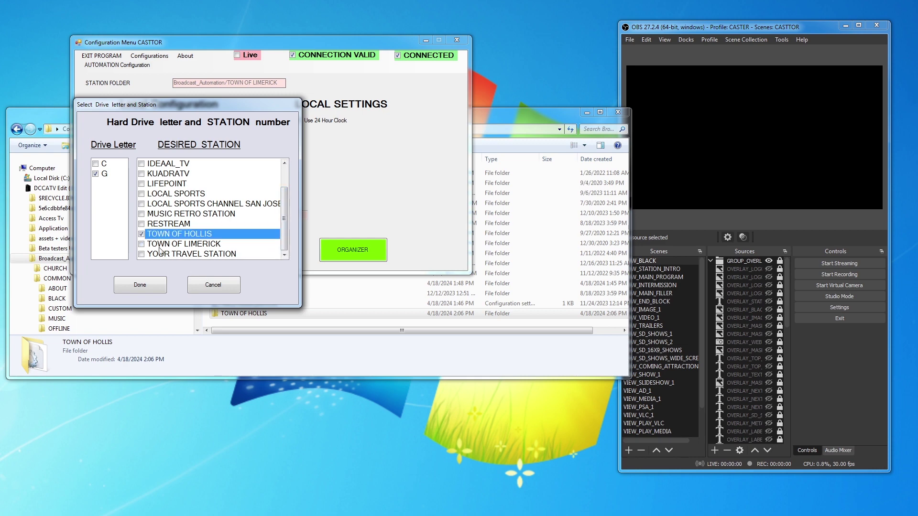
pyautogui.click(139, 283)
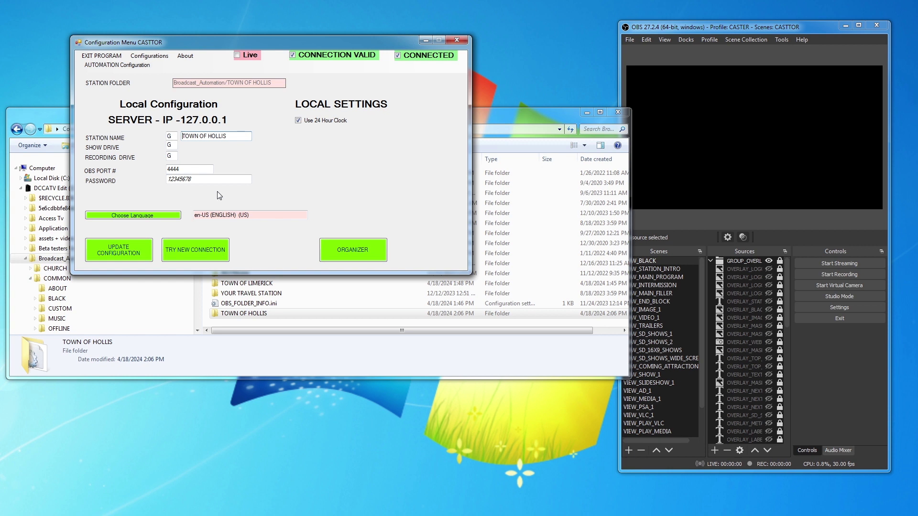
# Step: Save the TOWN OF HOLLIS station settings as the default configuration
pyautogui.click(227, 137)
pyautogui.click(161, 59)
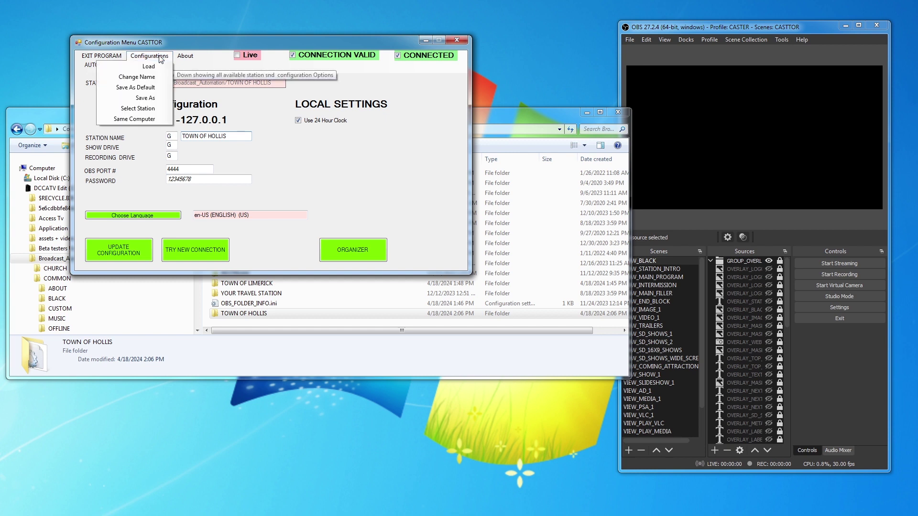
pyautogui.click(150, 88)
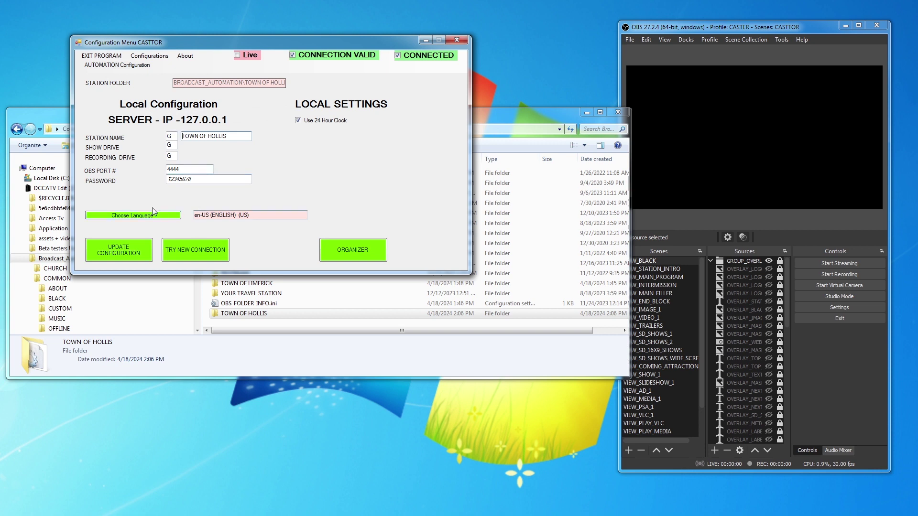
pyautogui.click(149, 56)
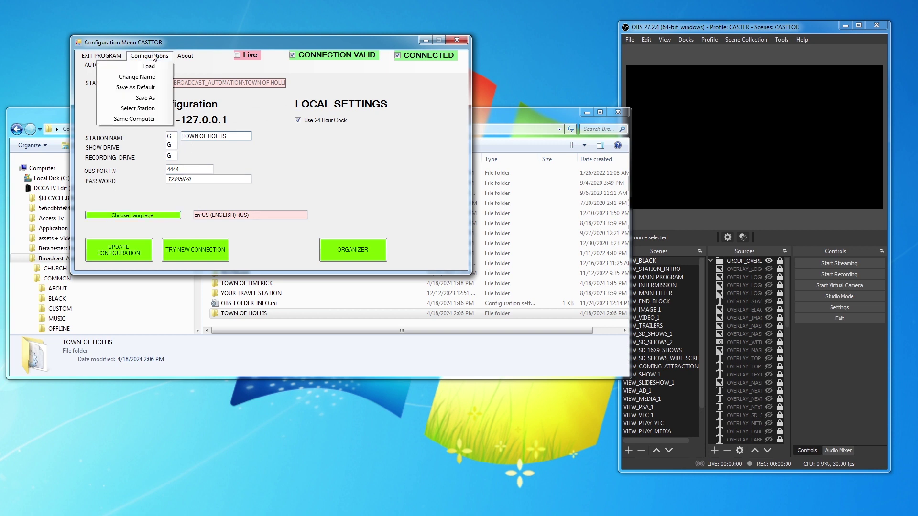
pyautogui.click(148, 98)
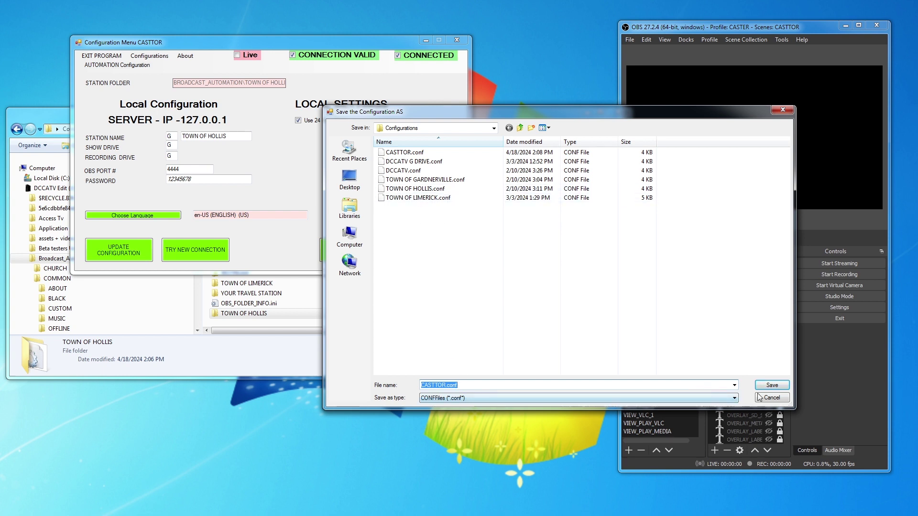
pyautogui.click(772, 399)
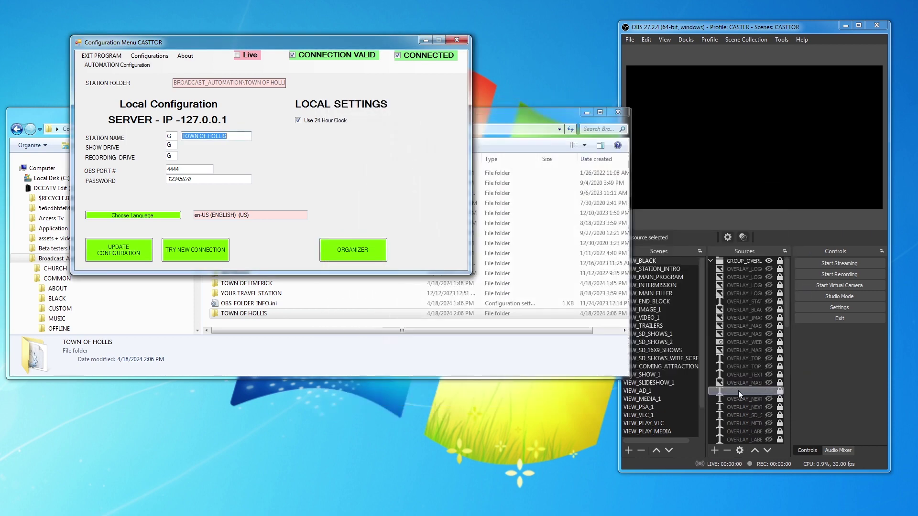
# Step: Load the saved TOWN OF HOLLIS.conf configuration
pyautogui.click(147, 57)
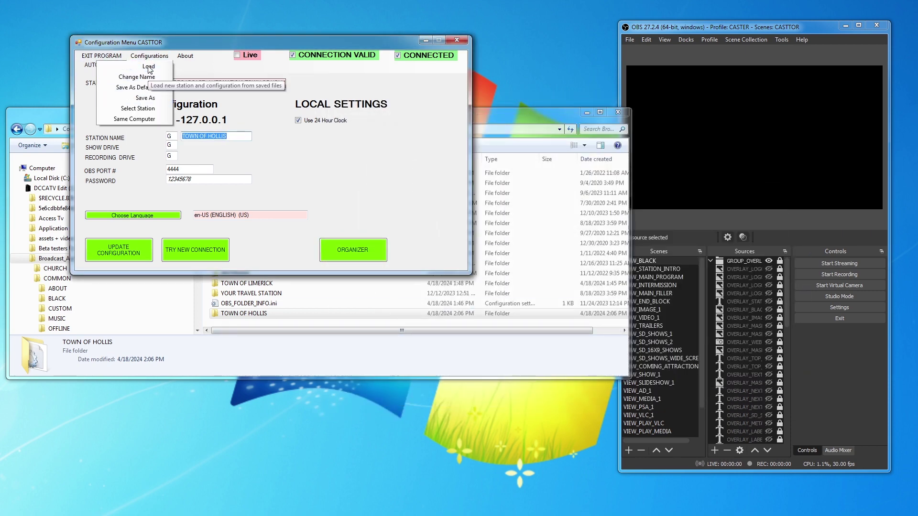
pyautogui.click(148, 68)
pyautogui.doubleClick(416, 190)
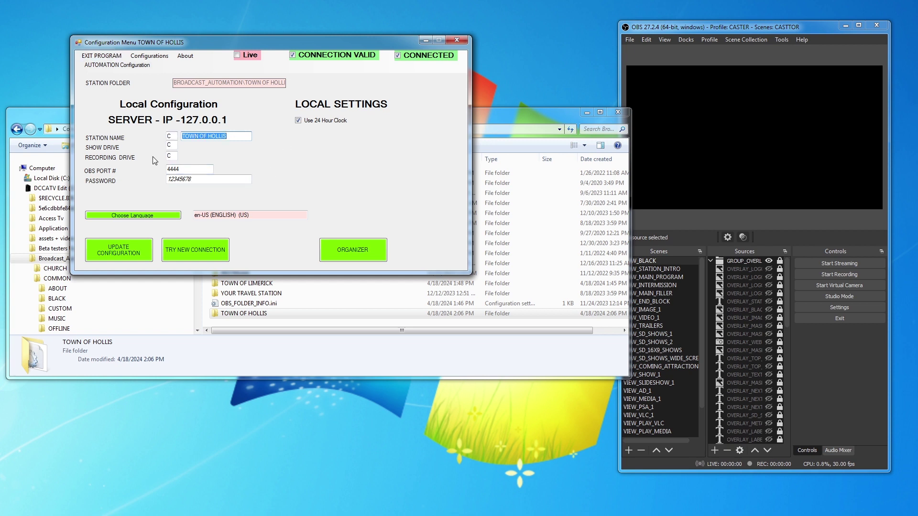
# Step: Set the station drive to G and apply Same Computer so the show and recording drives also use G
pyautogui.click(149, 57)
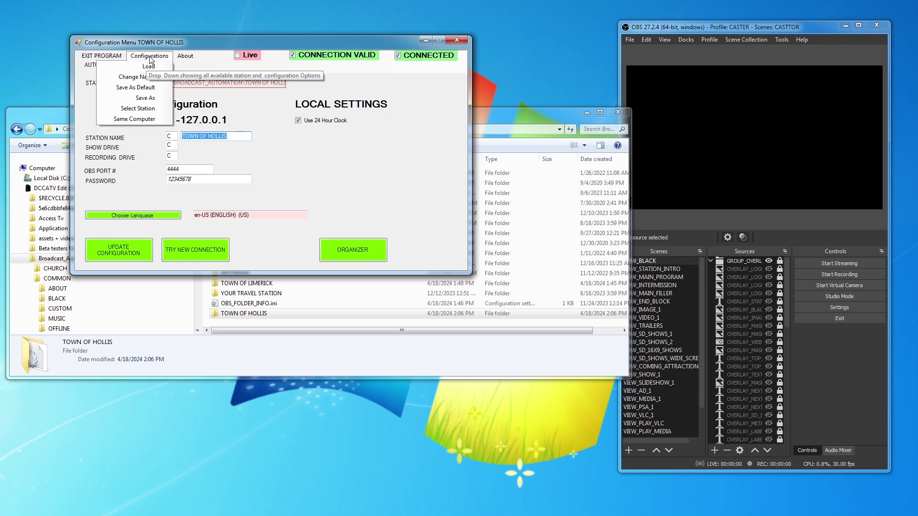
pyautogui.click(144, 119)
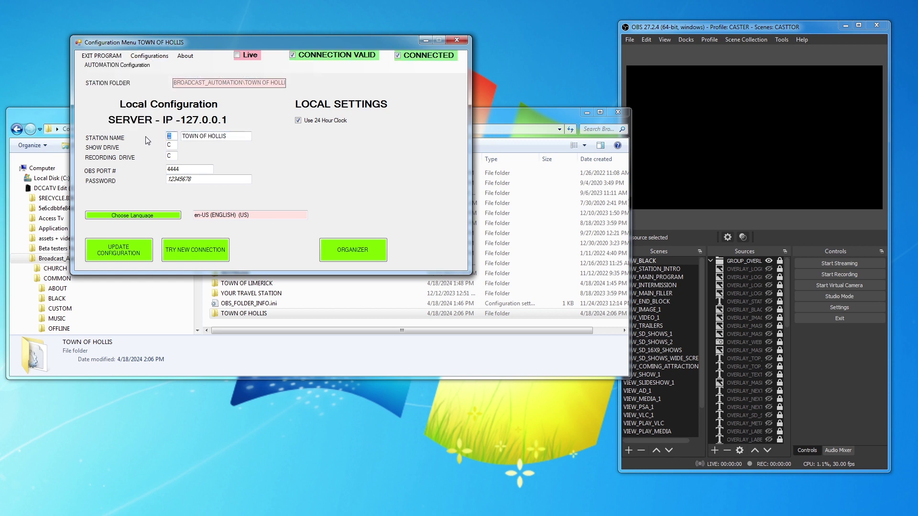
pyautogui.write('G')
pyautogui.click(152, 56)
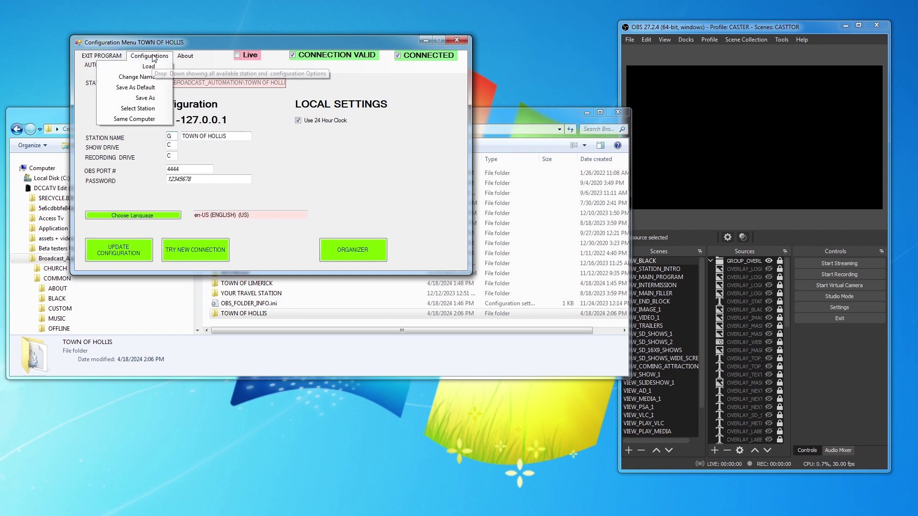
pyautogui.click(137, 119)
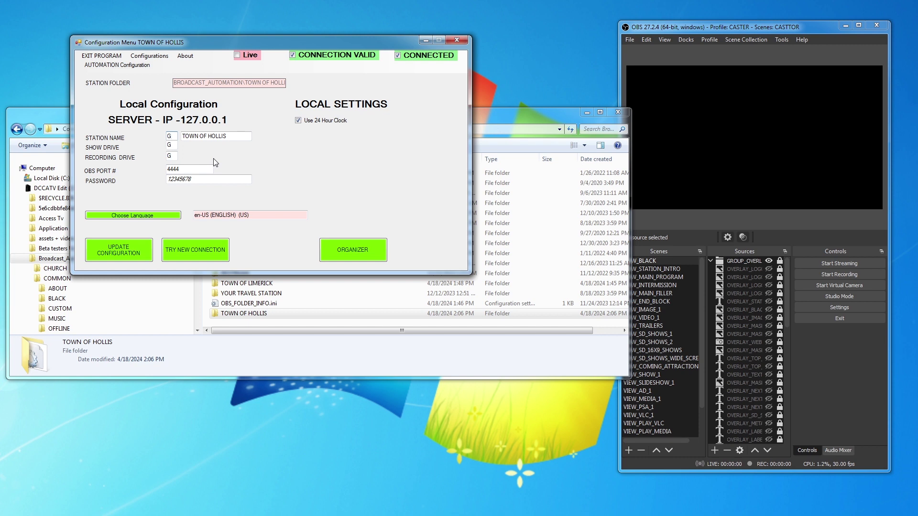
# Step: Close the Configuration Menu and return to the Broadcast_Automation folder
pyautogui.click(157, 57)
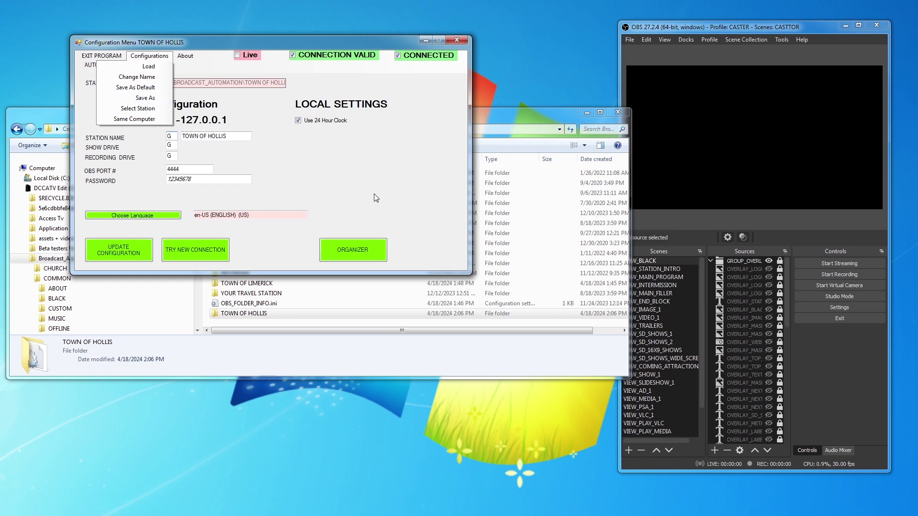
pyautogui.click(404, 181)
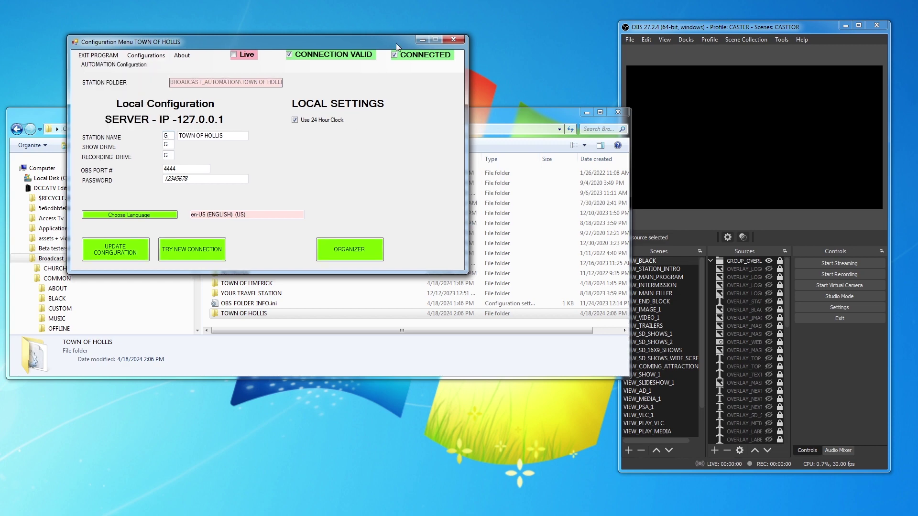
pyautogui.hotkey('alt', 'F4')
pyautogui.hotkey('alt', 'F4')
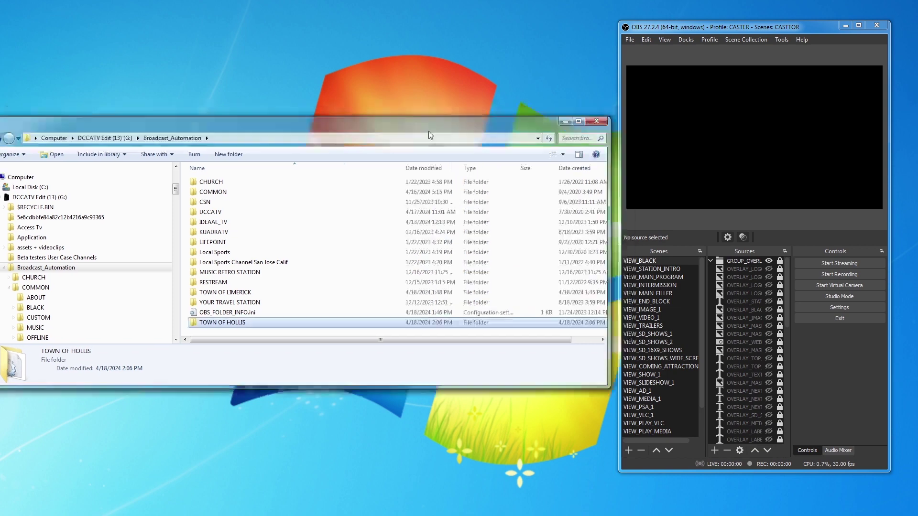